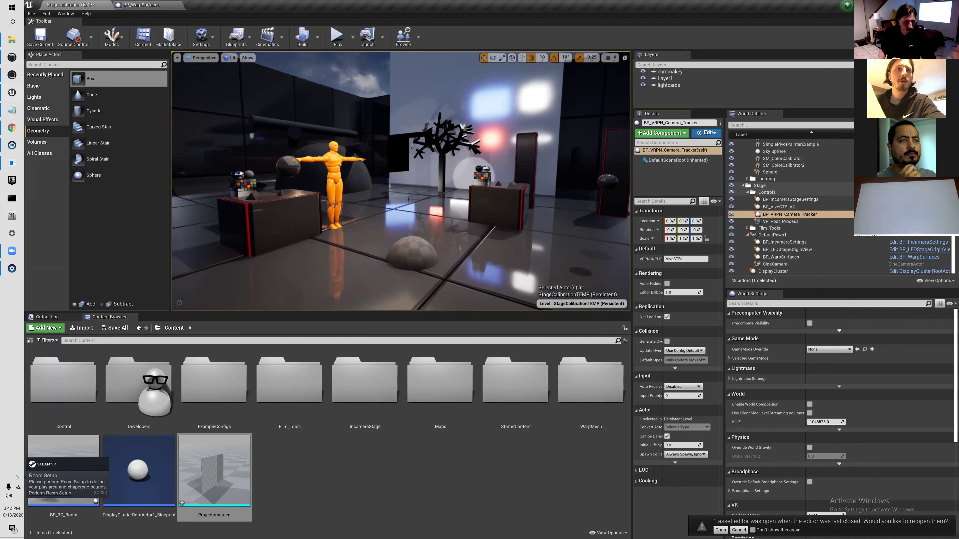
Step: Move the SteamVR status window off the asset thumbnails to the empty area over the world settings
left_click(68, 477)
left_click_drag(104, 377, 929, 354)
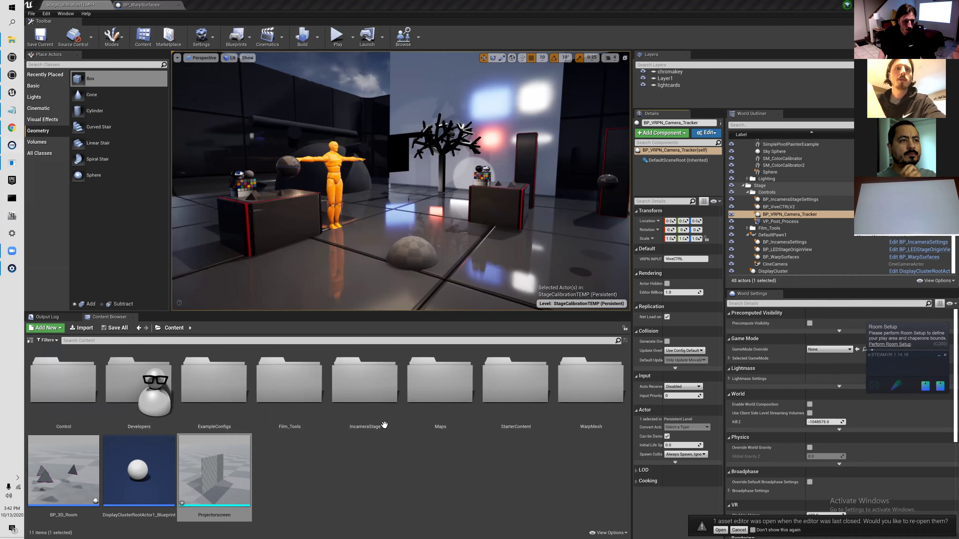
left_click(328, 454)
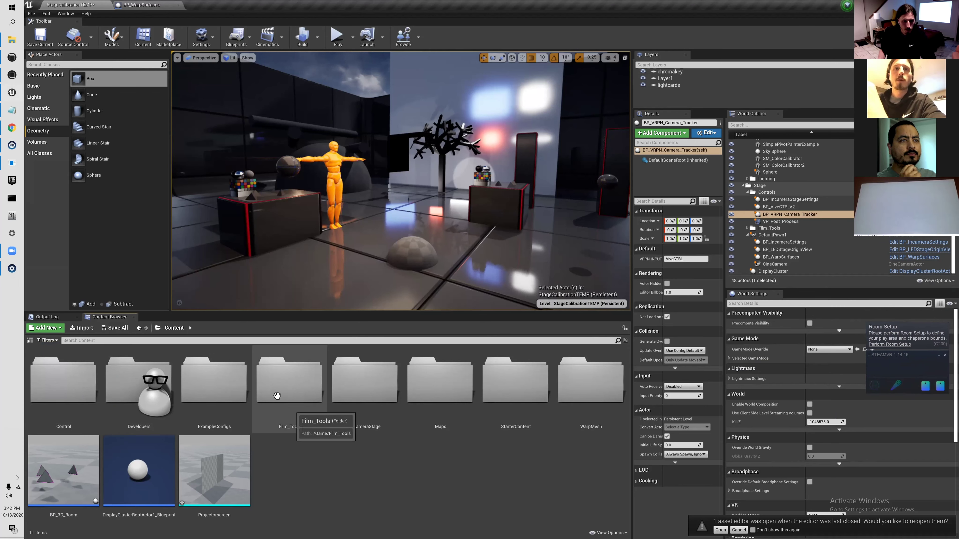
Step: Open the Lights folder inside Film_Tools
double_click(290, 399)
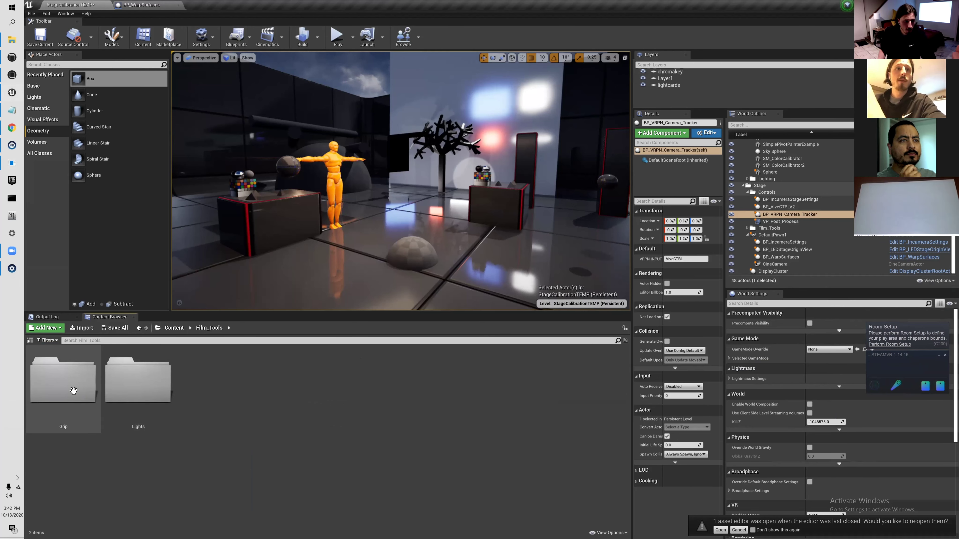
left_click(138, 393)
double_click(138, 395)
Step: Look through the panel and spot light blueprints in the Lights folder and compare them with the stage scene
left_click(65, 409)
left_click_drag(486, 256, 485, 234)
left_click(174, 417)
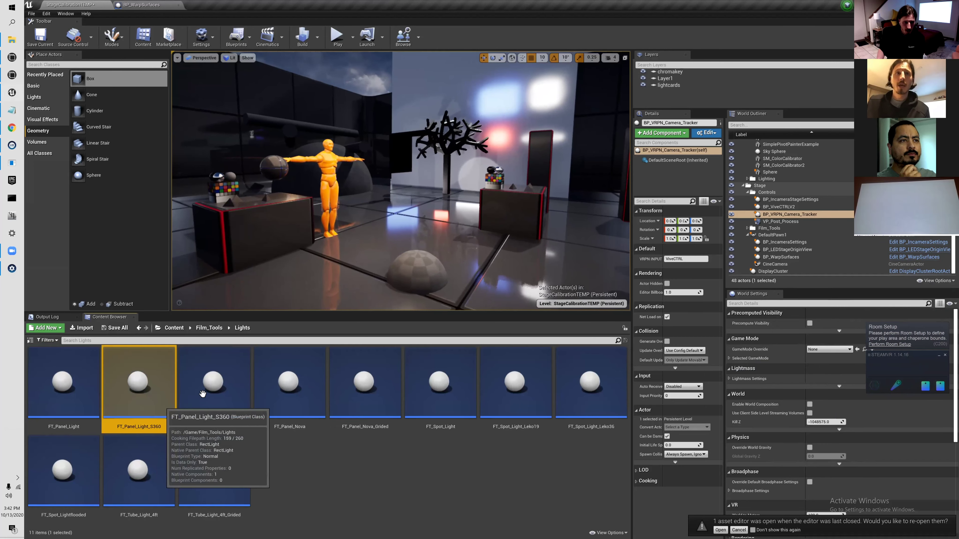
left_click(437, 397)
key("Right")
key("Right")
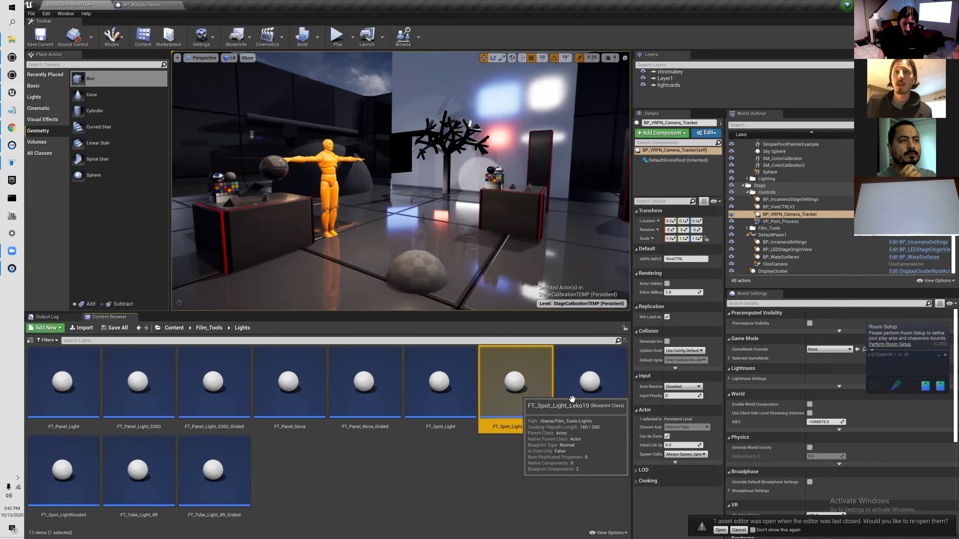
key("Left")
key("Left")
key("Left")
left_click(298, 406)
left_click(216, 400)
left_click(139, 392)
left_click(79, 393)
left_click(302, 469)
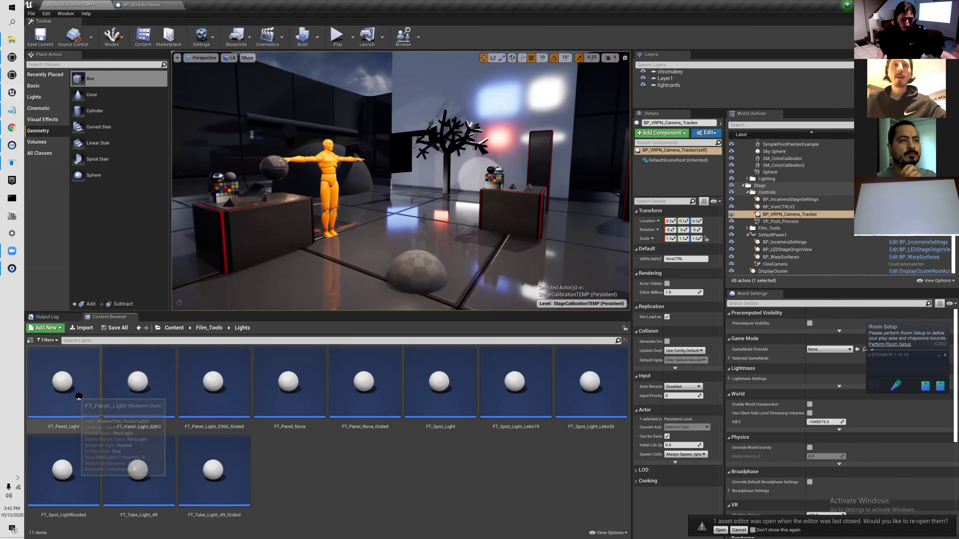
left_click(64, 381)
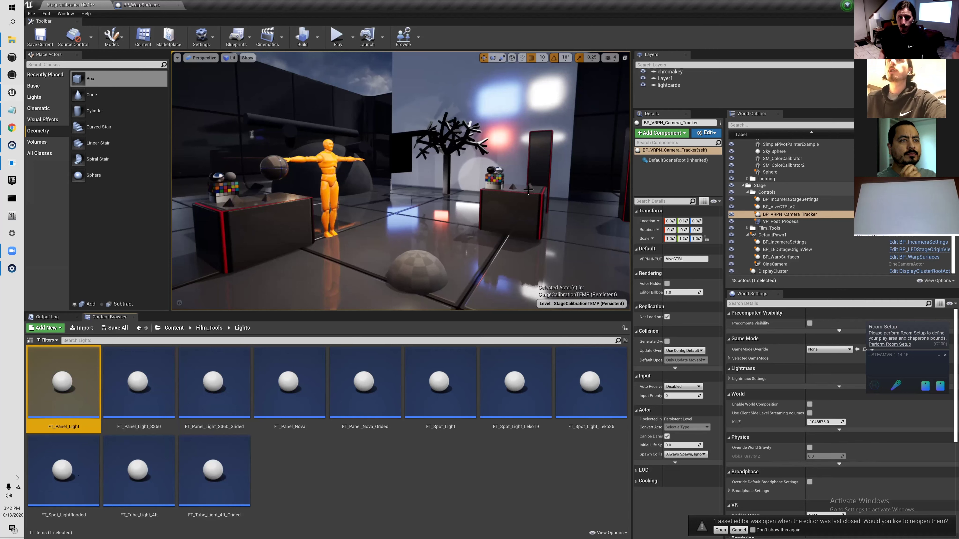
left_click(142, 402)
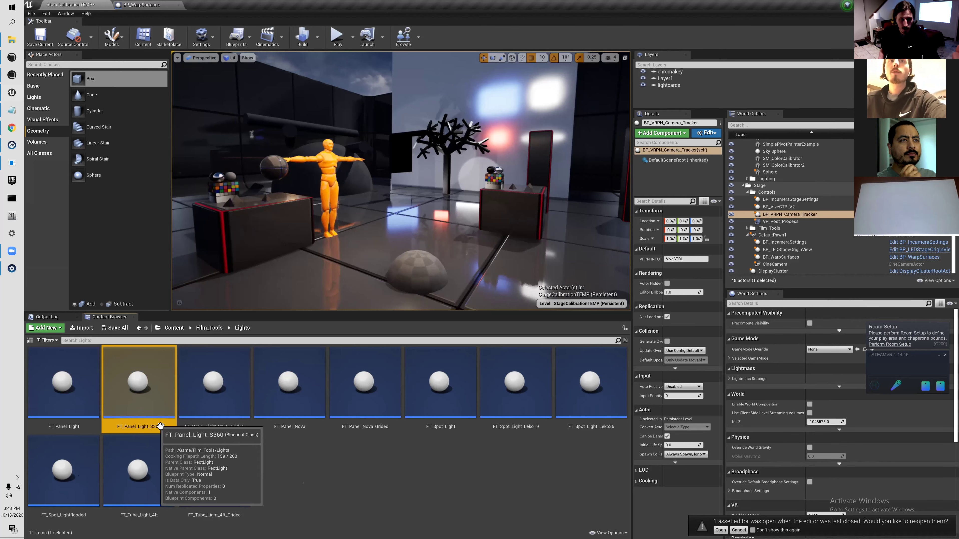
left_click(493, 101)
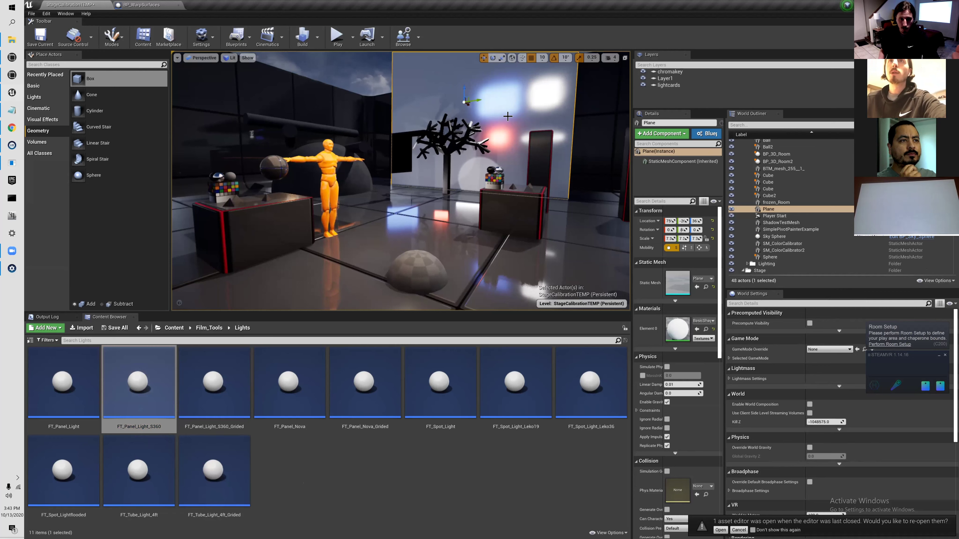
Step: Place an FT_Panel_Light_S360_Grided light on the floor beside the orange mannequin and raise it slightly
left_click(213, 393)
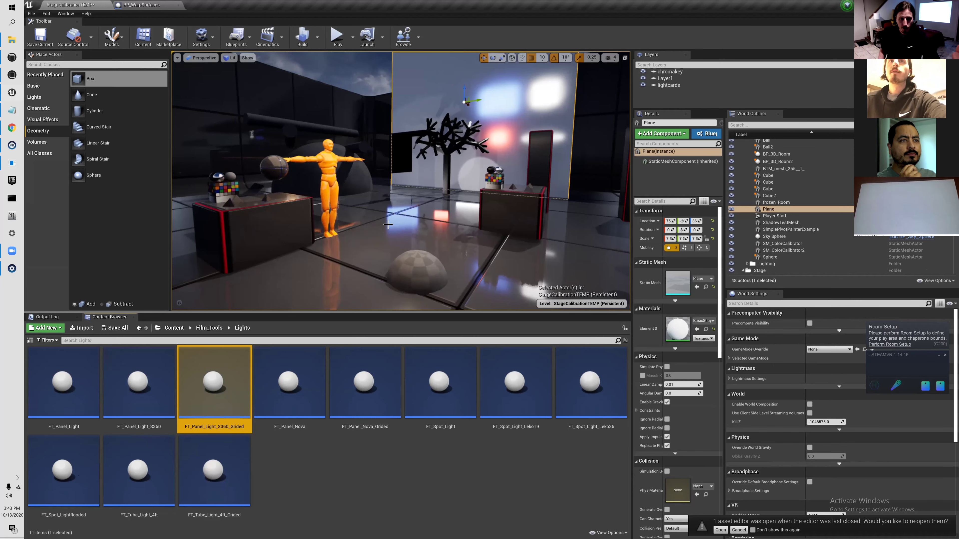
left_click_drag(228, 365, 347, 244)
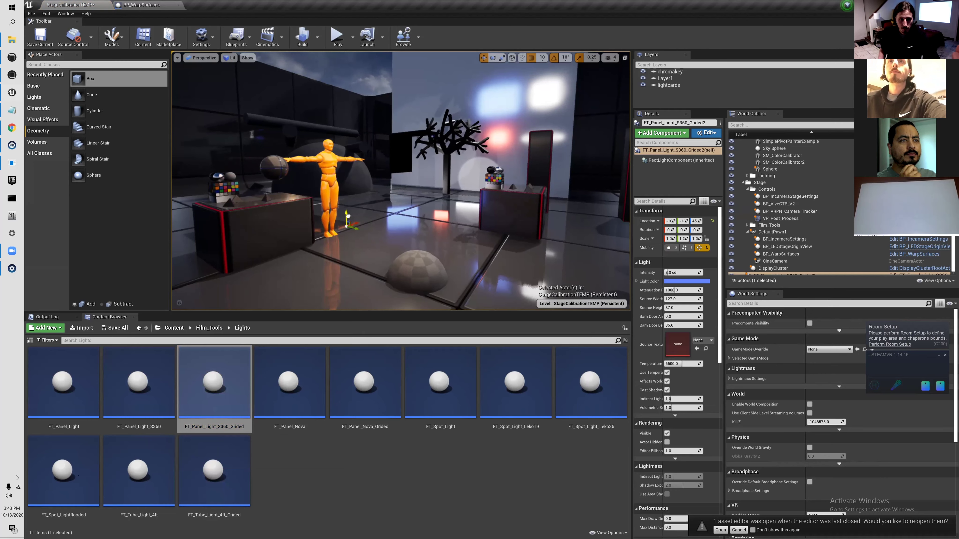
left_click_drag(347, 206, 346, 197)
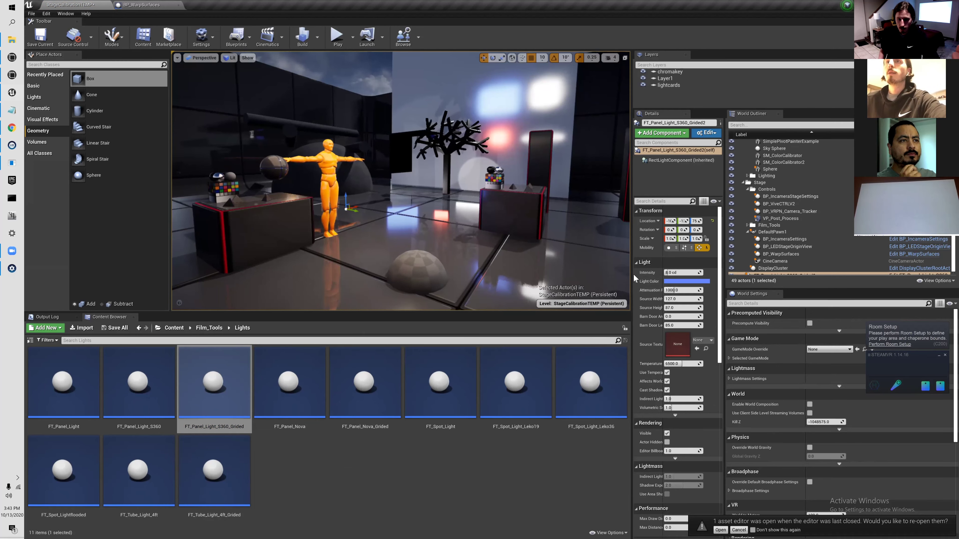
Step: Widen the light's property area and show the settings of its RectLightComponent
left_click_drag(632, 273, 598, 273)
left_click(653, 160)
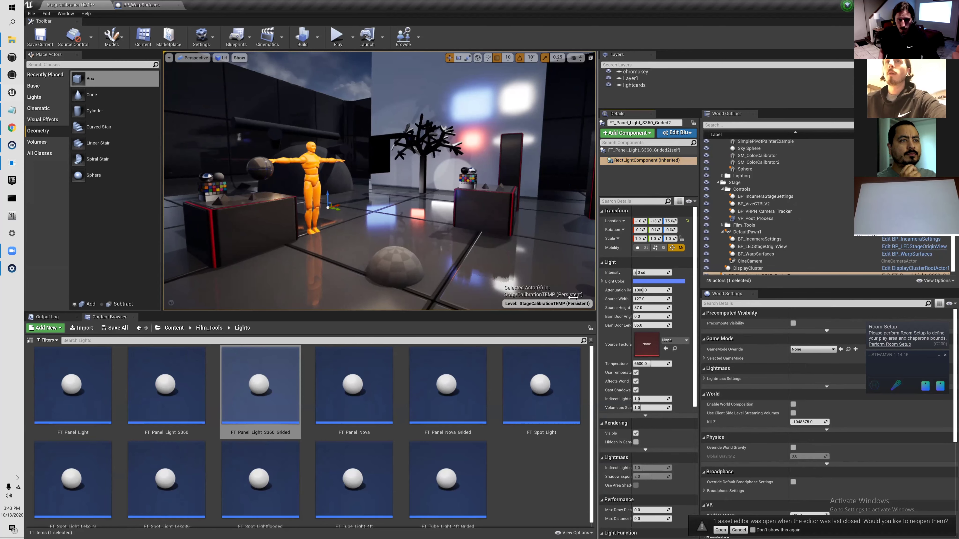
left_click_drag(597, 296, 572, 296)
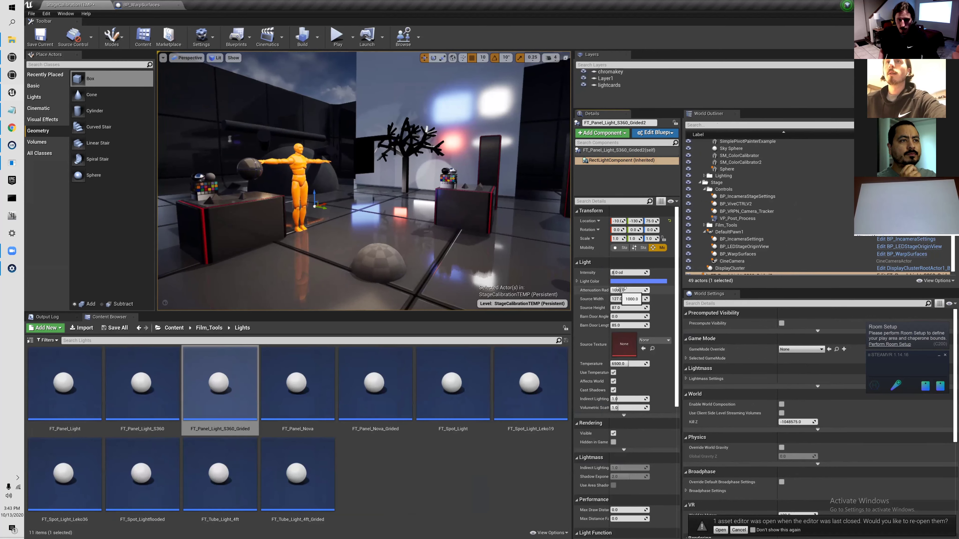
Step: Raise the gridded panel light's intensity and change its colour to a near-white tint
left_click_drag(613, 272, 637, 272)
left_click(617, 282)
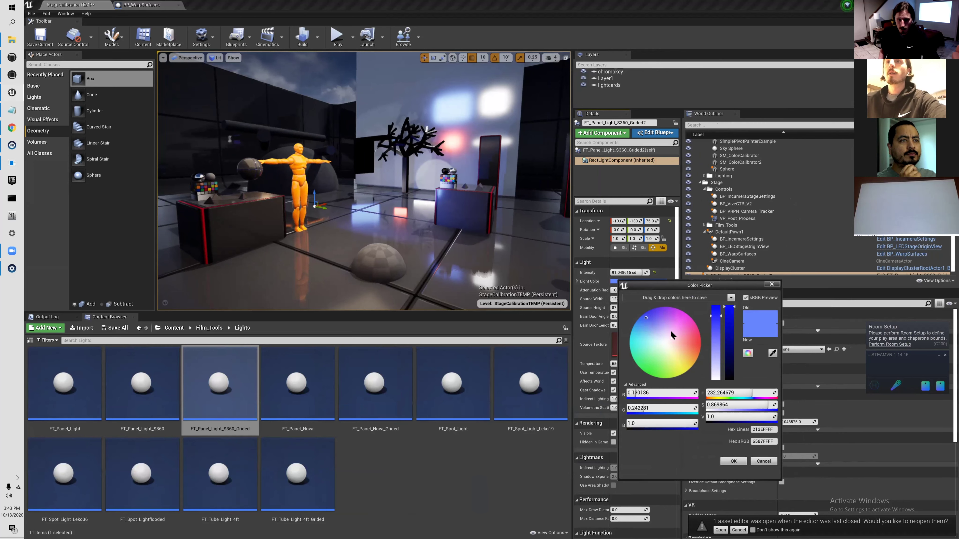
left_click(665, 343)
left_click_drag(666, 345, 668, 342)
left_click(772, 284)
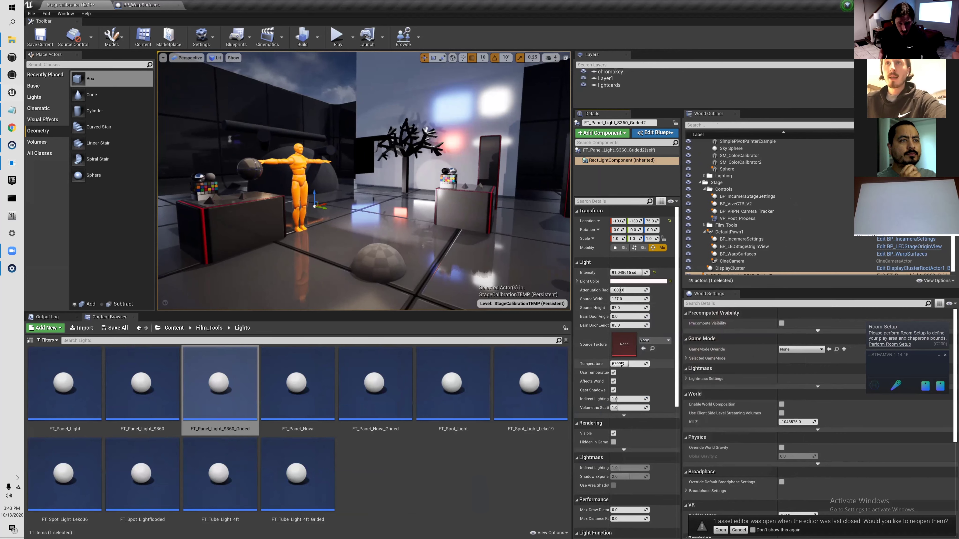
Step: Try light temperatures of 1700 and about 8420, and restore the default 6500
left_click_drag(617, 363, 625, 364)
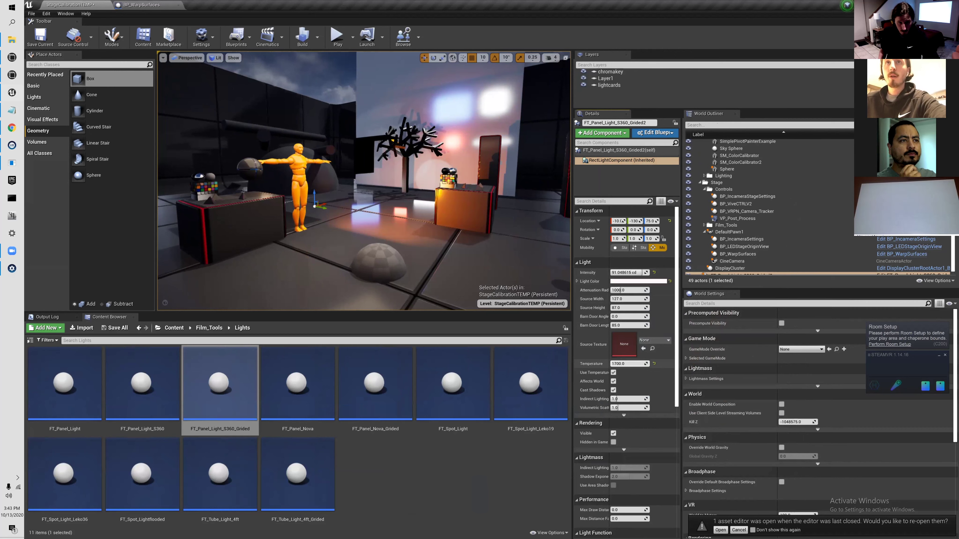
left_click_drag(630, 364, 657, 365)
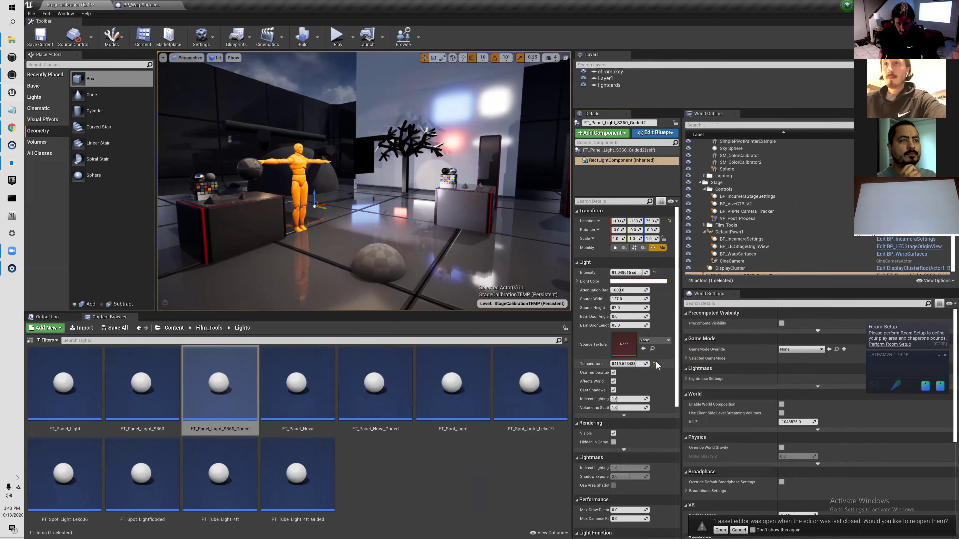
right_click_drag(543, 426, 501, 419)
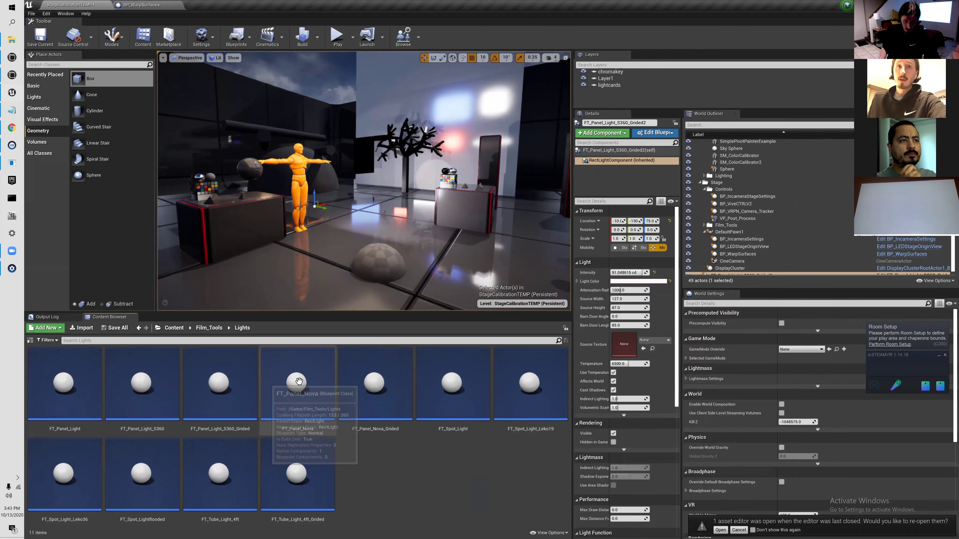
Step: Delete the placed FT_Panel_Light_S360_Grided2 light from the level
left_click(749, 274)
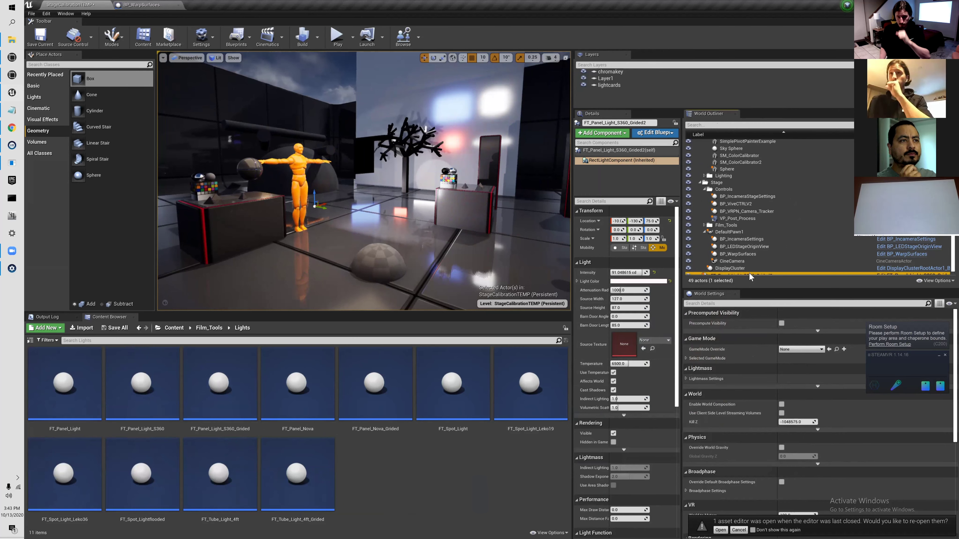
scroll(749, 272, "up", 1)
scroll(749, 272, "down", 2)
scroll(748, 273, "up", 1)
scroll(747, 271, "down", 2)
left_click(748, 272)
key("BackSpace")
left_click(717, 272)
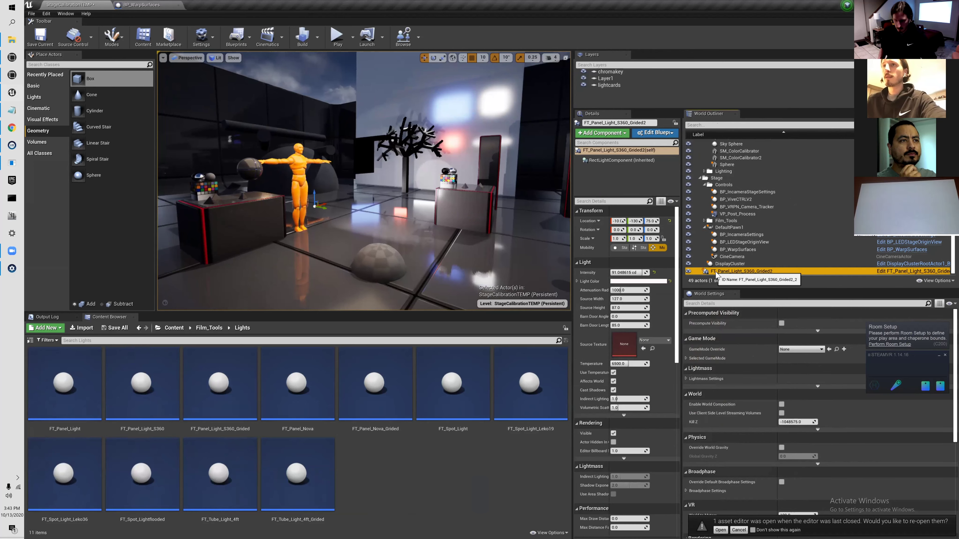
key("Delete")
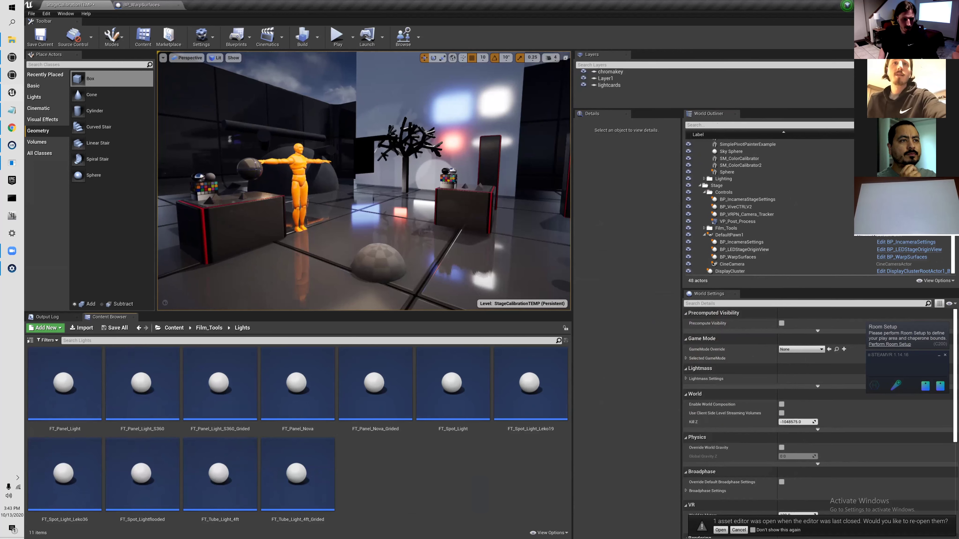
Step: Examine the FT_Panel_Nova and FT_Panel_Nova_Grided blueprints and view the stage's floor, screen and tree from several angles
left_click(349, 422)
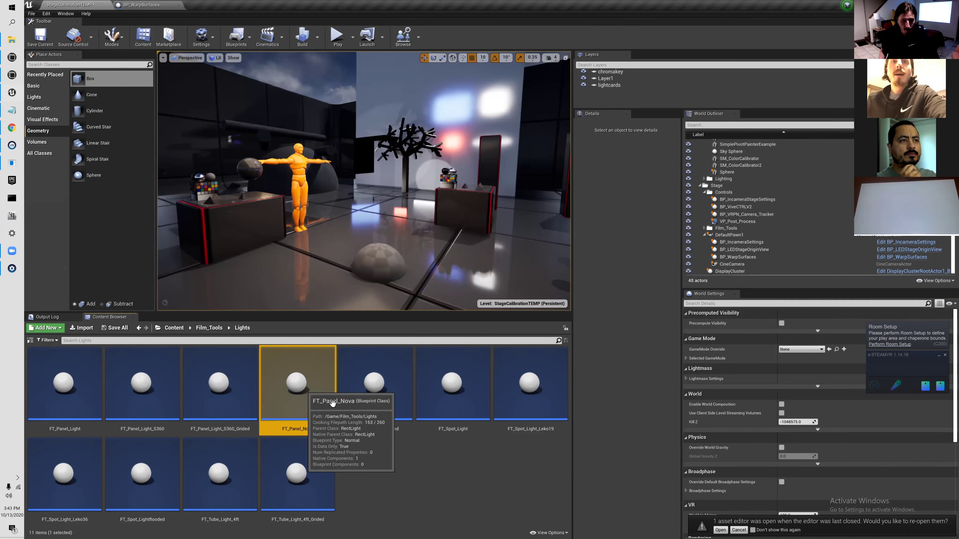
left_click(438, 470)
right_click_drag(435, 242, 460, 242)
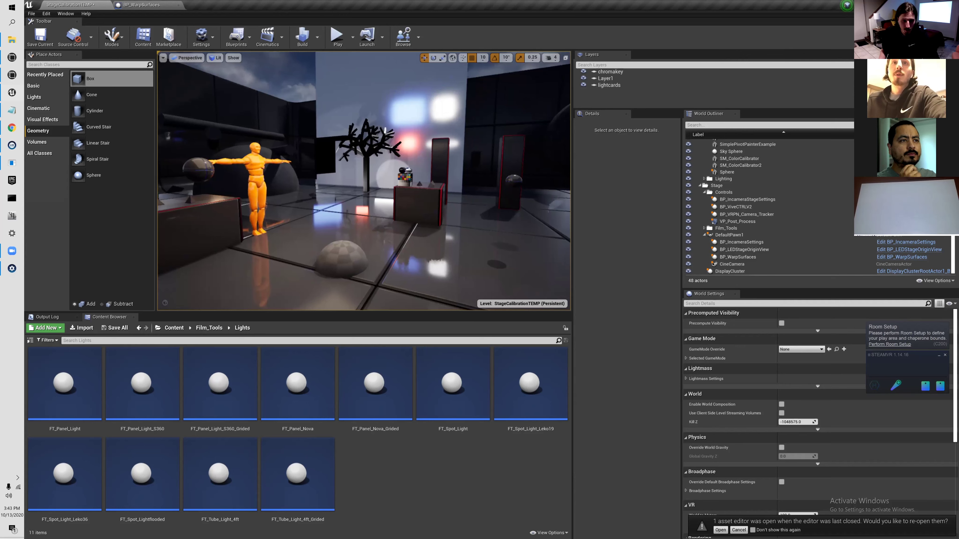
right_click_drag(415, 274, 430, 272)
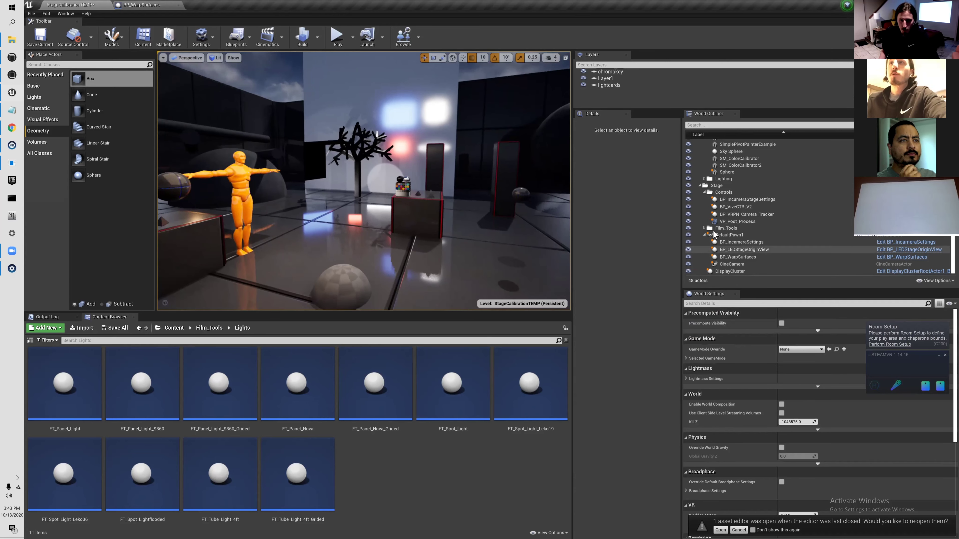
left_click(358, 220)
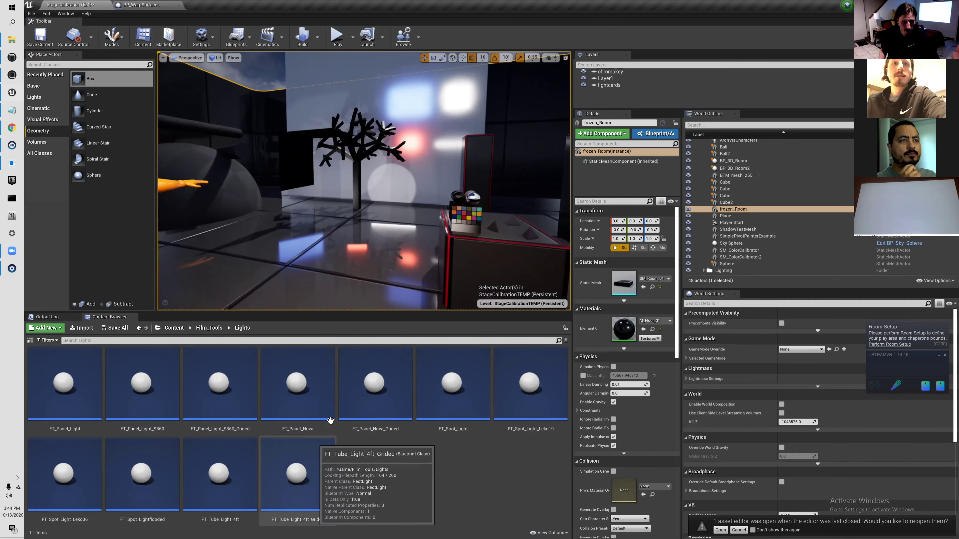
left_click(396, 409)
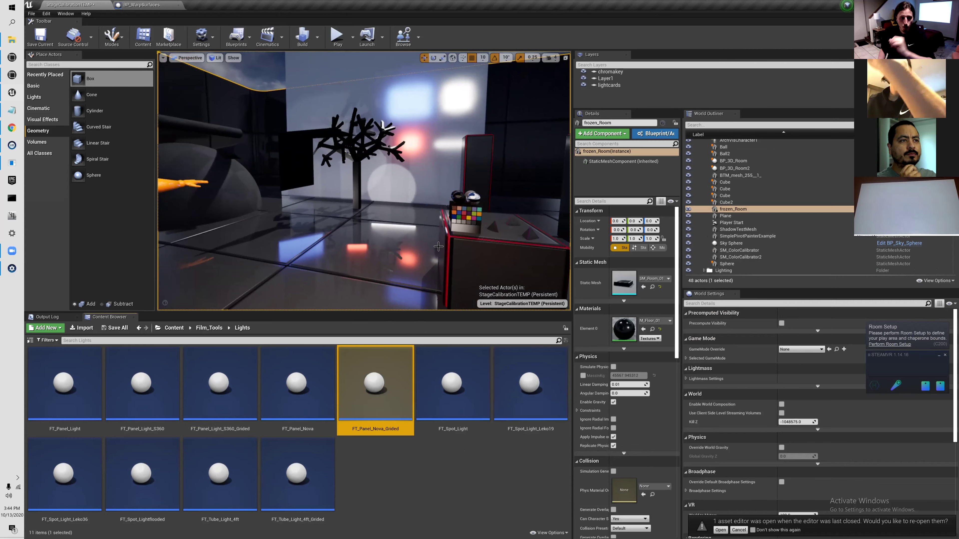
left_click(378, 264)
right_click_drag(378, 265, 370, 269)
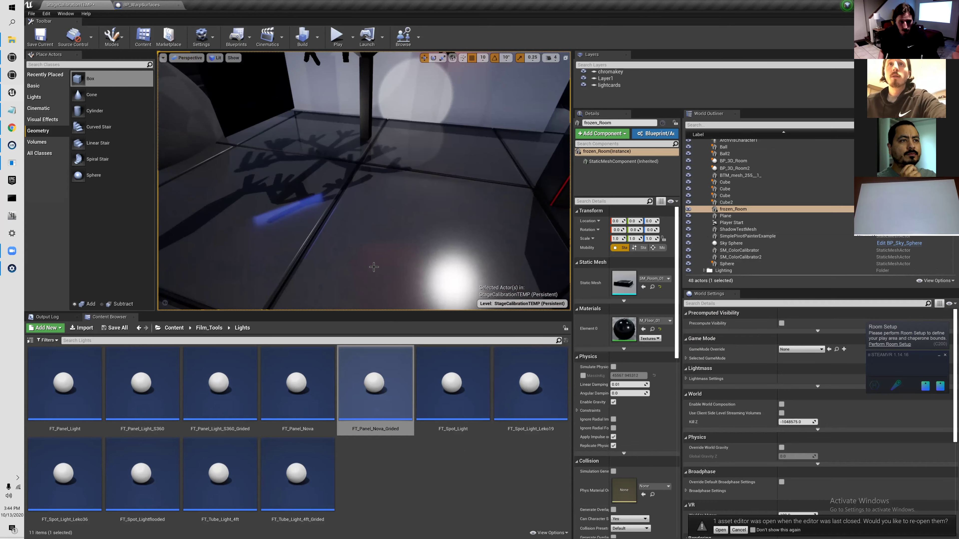
right_click_drag(392, 209, 408, 178)
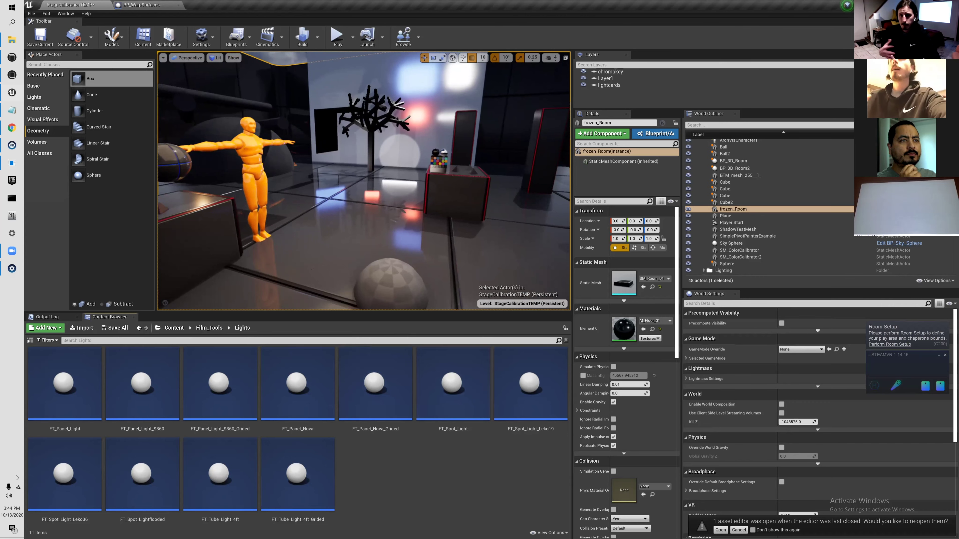
left_click_drag(408, 227, 393, 257)
right_click_drag(392, 227, 399, 206)
key("w")
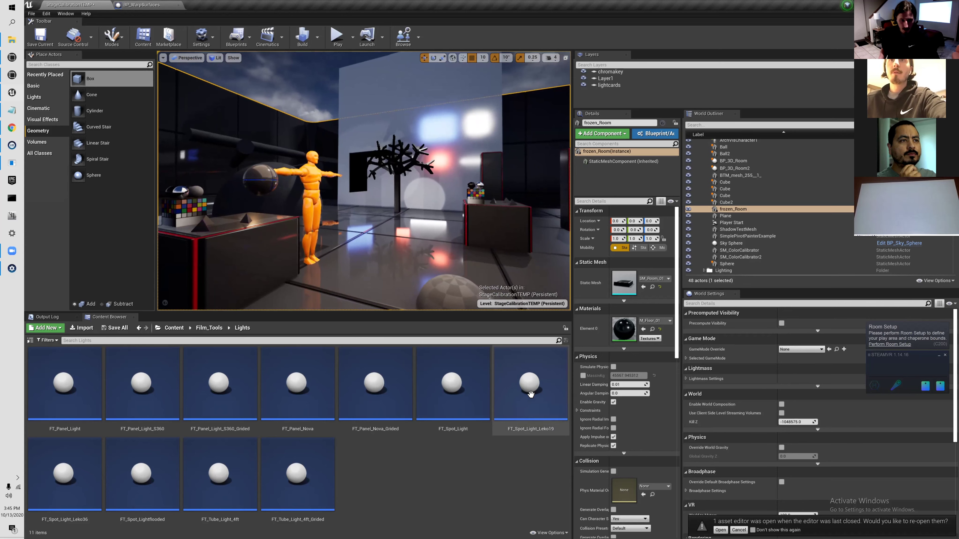
Step: Examine the FT_Spot_Light_Leko19, FT_Spot_Lightflooded and FT_Tube_Light_4ft blueprints and view the stage around the mannequin
left_click(551, 407)
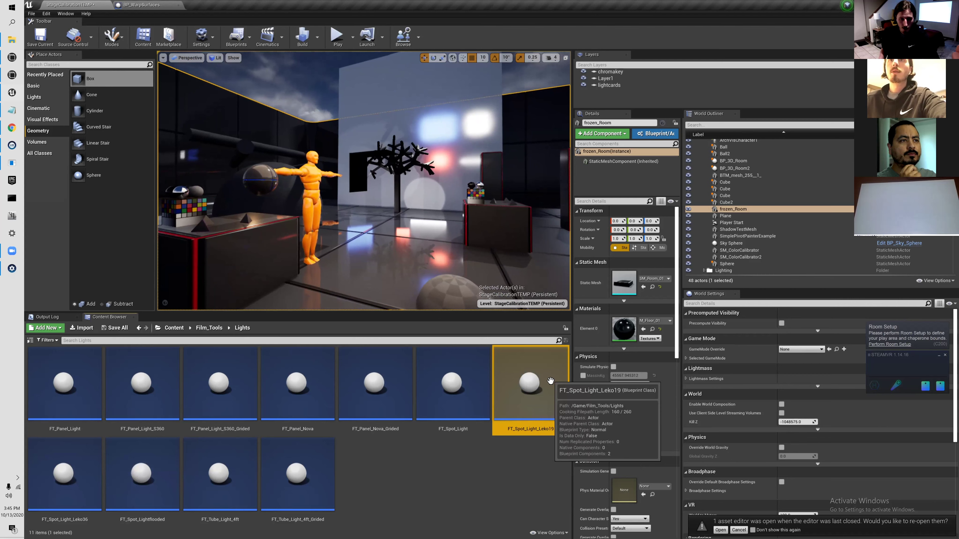
scroll(447, 186, "up", 2)
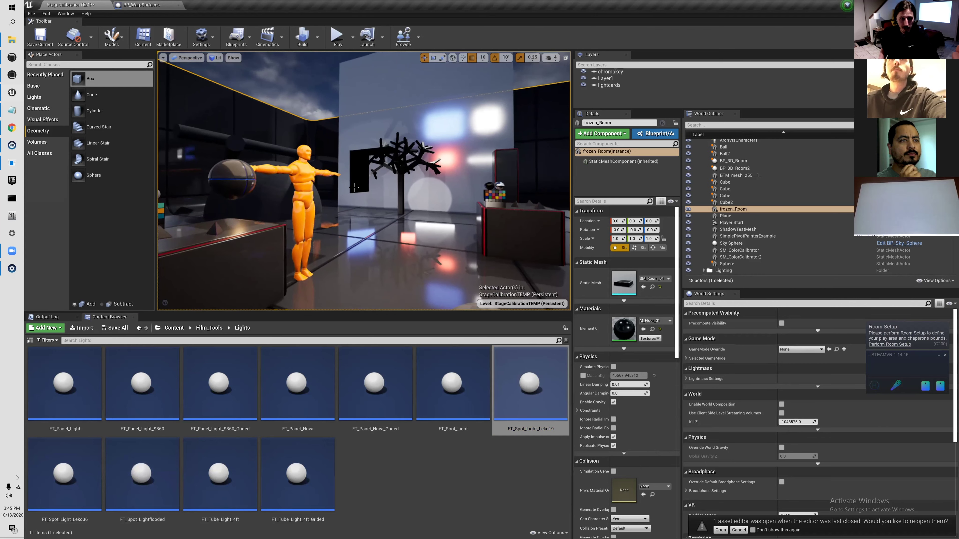
scroll(397, 183, "down", 2)
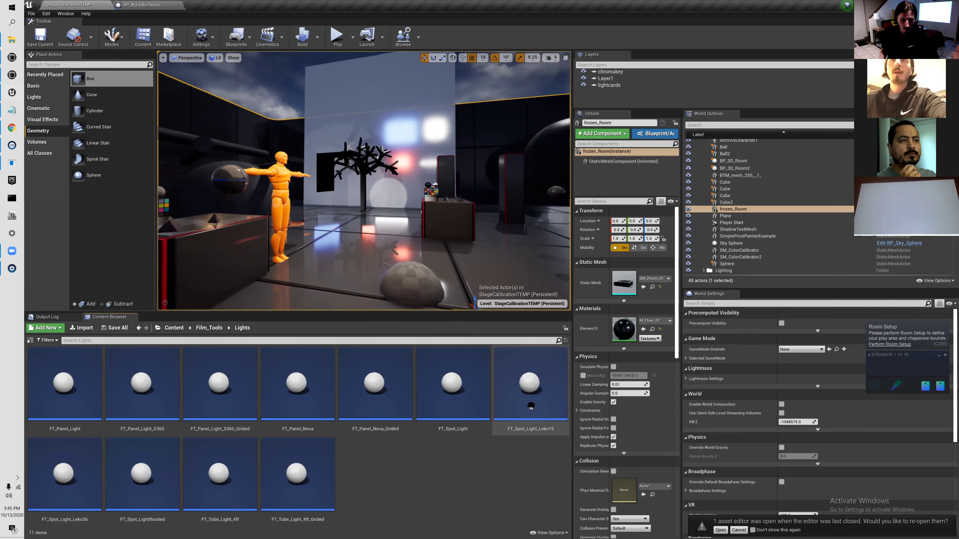
left_click(142, 474)
right_click_drag(369, 272, 242, 271)
key("w")
key("w")
right_click_drag(340, 269, 418, 265)
key("s")
key("w")
key("s")
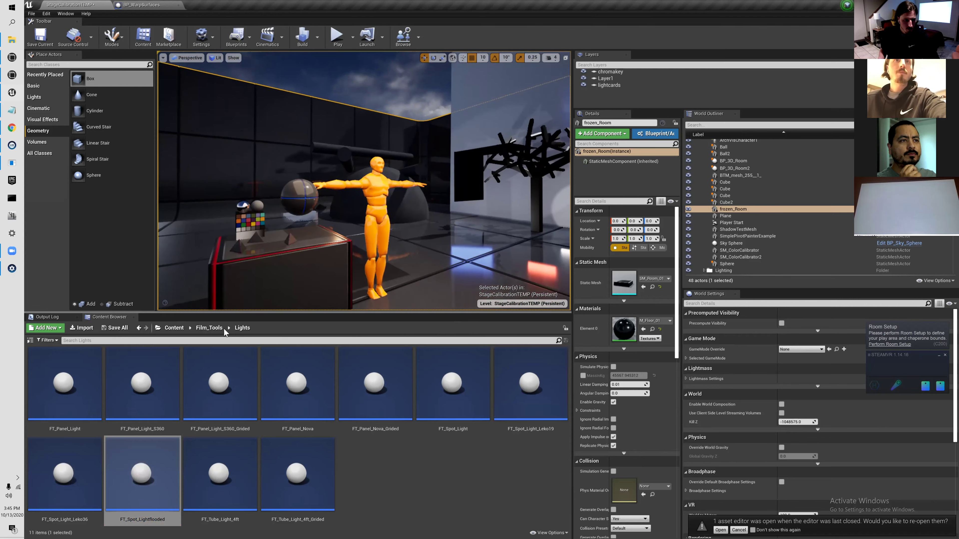
left_click(219, 472)
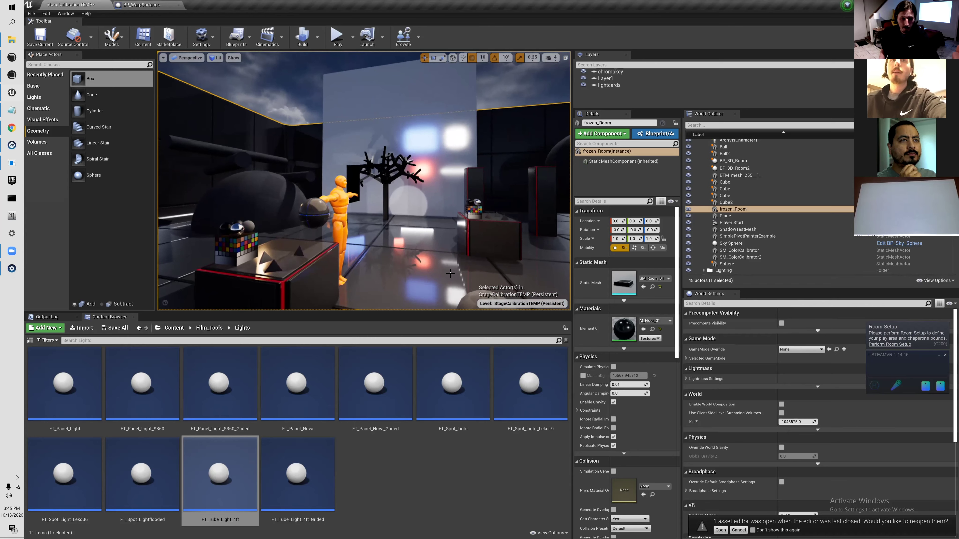
Step: Open the Grip folder of Film_Tools and select the FT_DIFF_12x12 blueprint
left_click(298, 476)
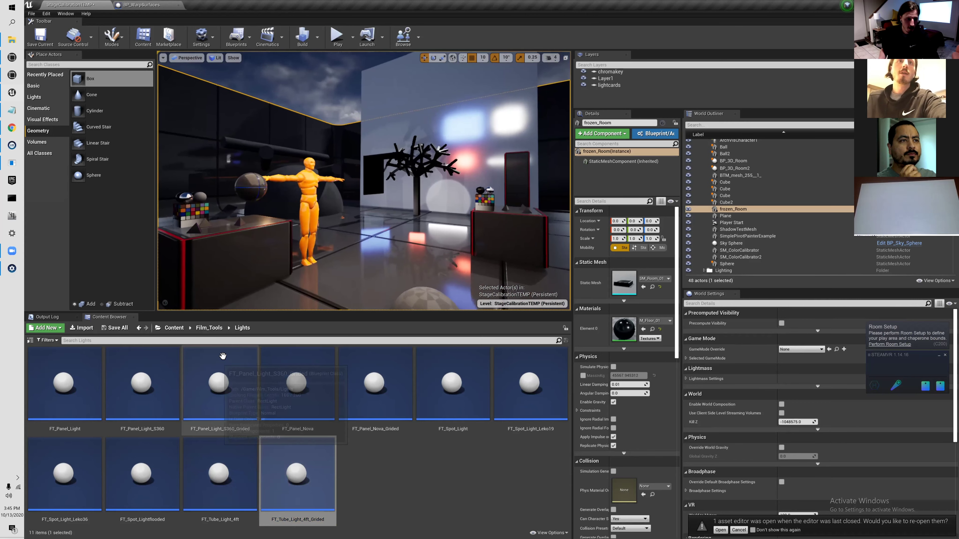
left_click(210, 328)
double_click(72, 400)
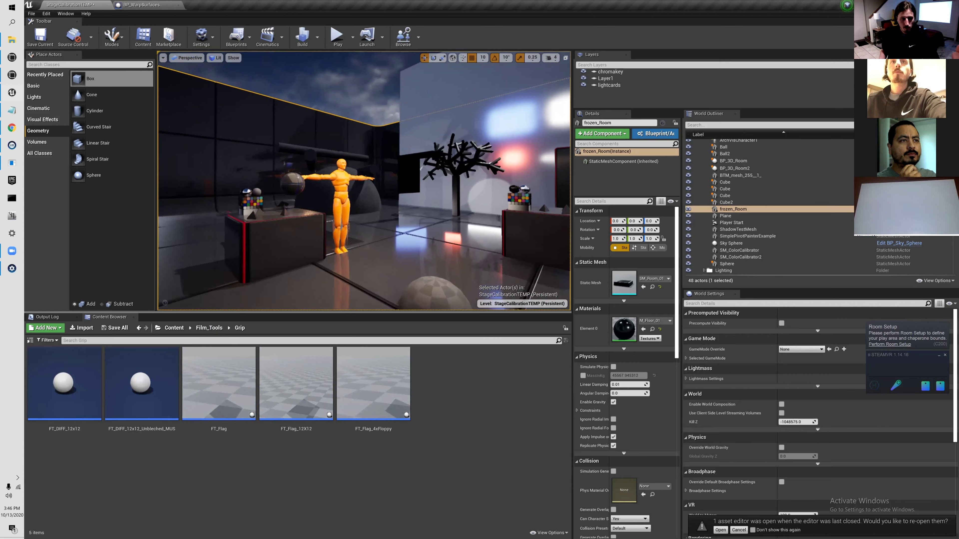
left_click(72, 423)
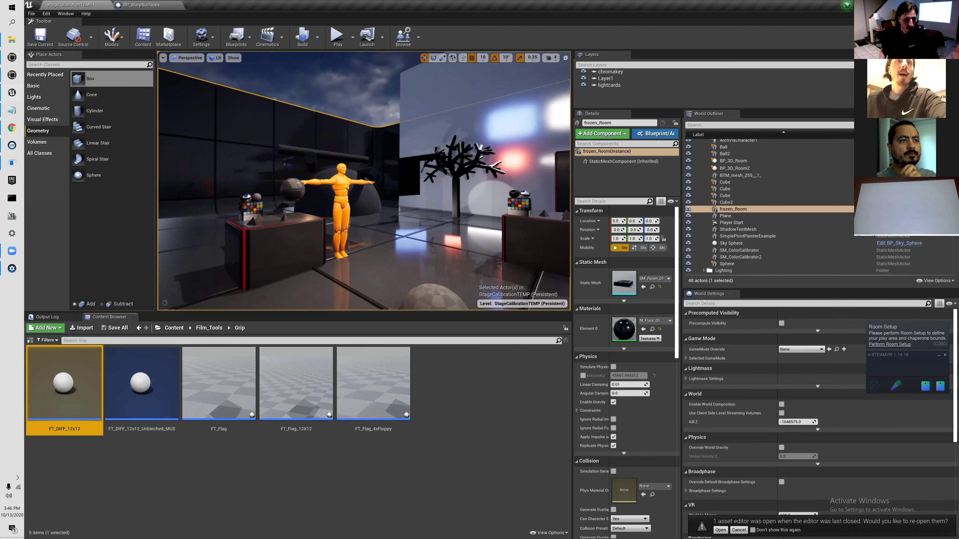
Step: Examine the stage's grey sphere, reflective floor and large black flag from several angles
right_click_drag(324, 226, 377, 227)
key("s")
key("w")
key("w")
right_click_drag(457, 281, 494, 281)
key("s")
key("s")
right_click_drag(522, 252, 545, 252)
key("w")
mouse_move(522, 253)
middle_mouse_down()
mouse_move(499, 275)
mouse_move(522, 269)
middle_mouse_up()
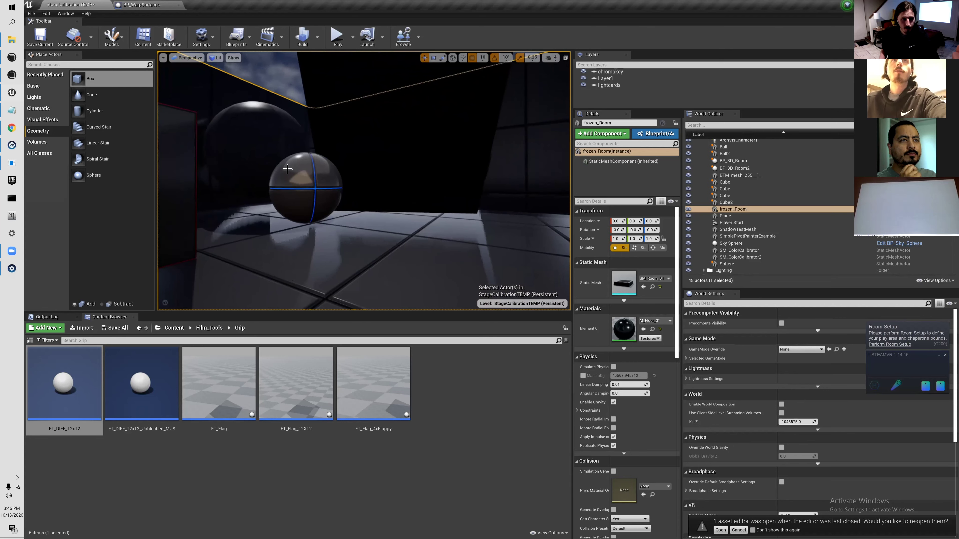
key("s")
right_click_drag(445, 166, 419, 168)
Step: Place an FT_DIFF_12x12 diffusion light in the middle of the stage and raise it to a Z location of 200
left_click_drag(60, 413, 398, 250)
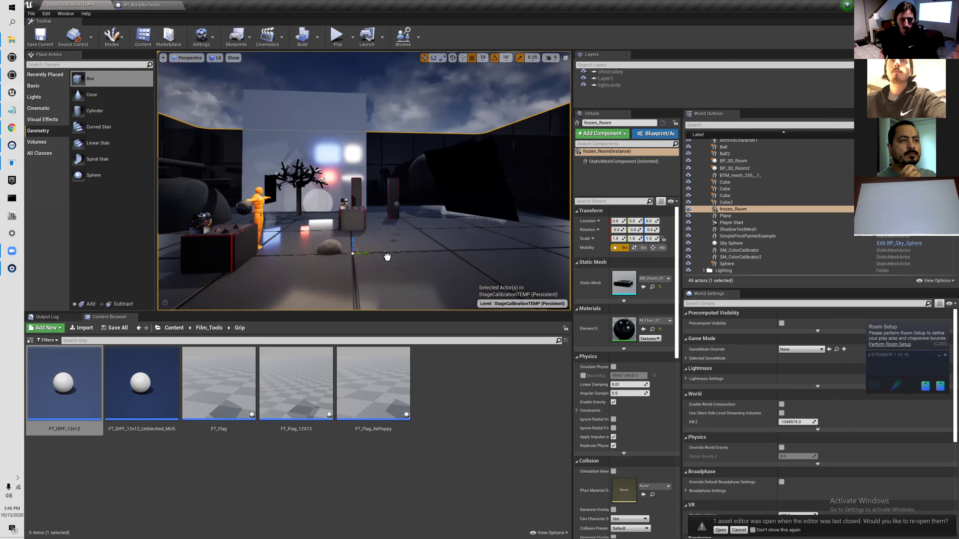
left_click_drag(378, 281, 377, 280)
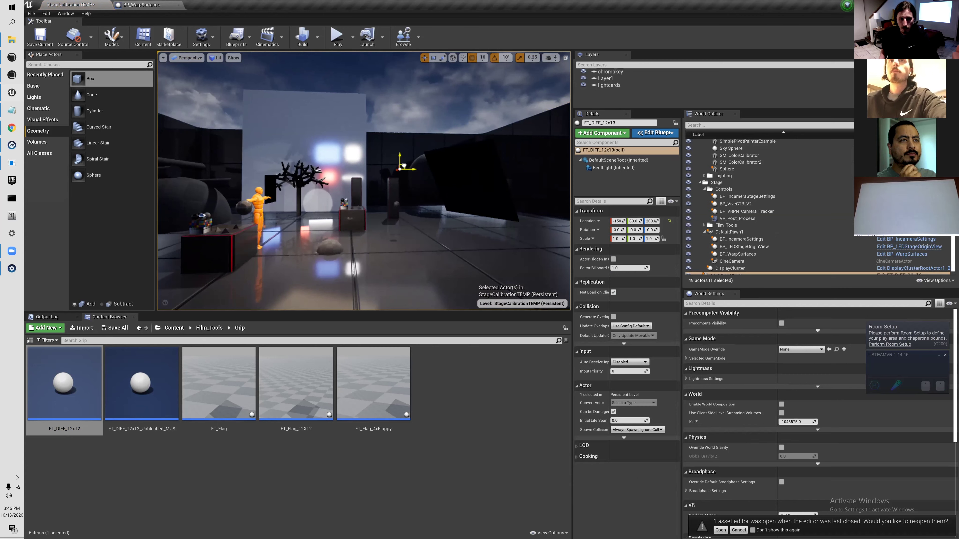
scroll(742, 269, "down", 1)
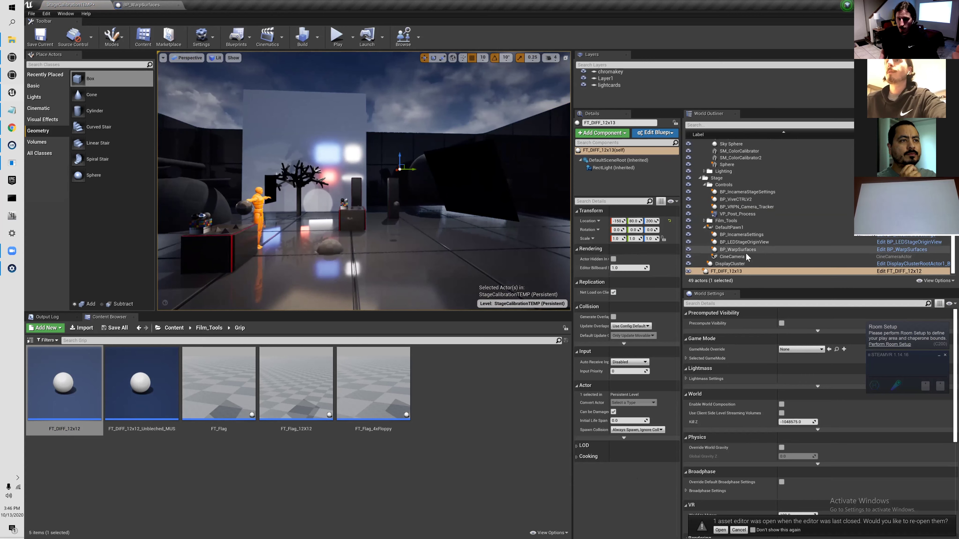
Step: Set the diffusion's RectLight intensity to 100000 and reposition it with a rotation about its Z axis
left_click(614, 168)
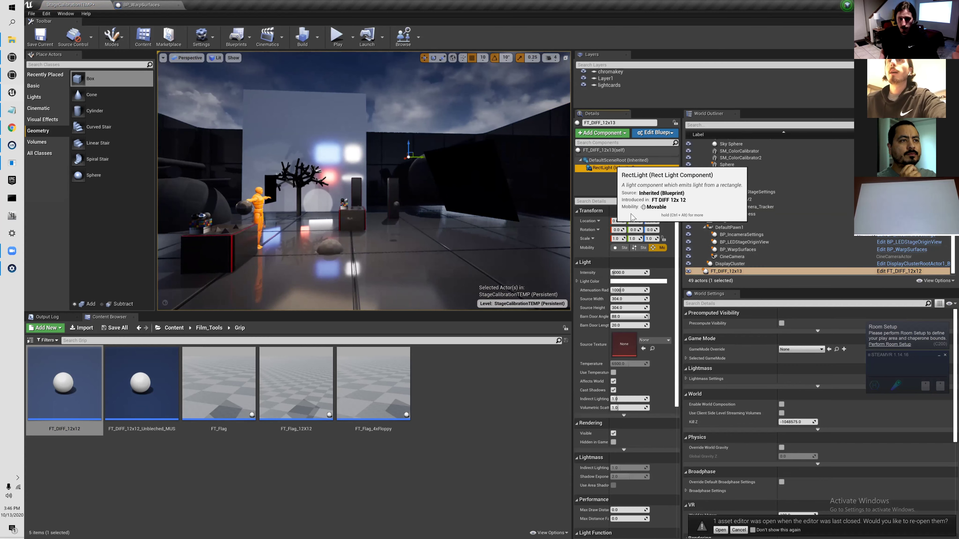
left_click_drag(619, 272, 647, 272)
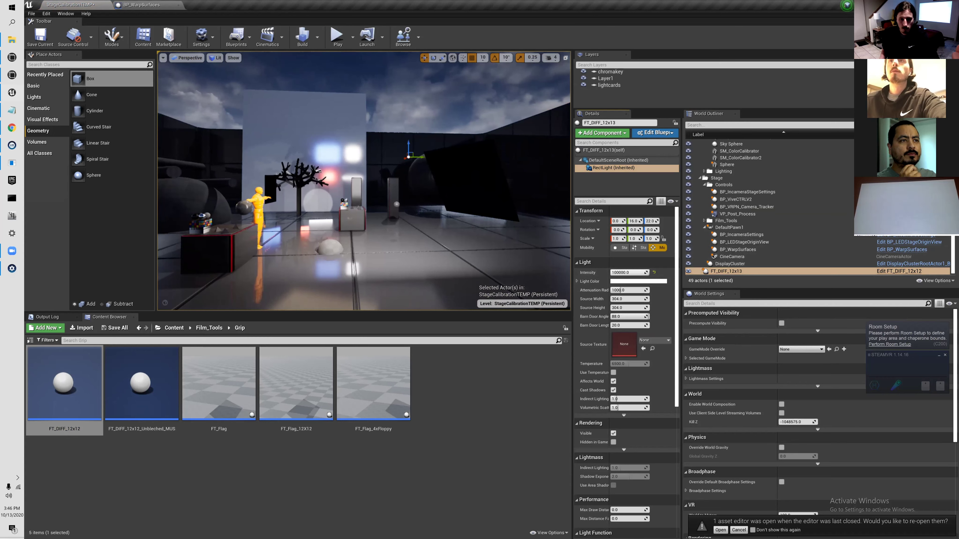
left_click_drag(409, 145, 455, 154)
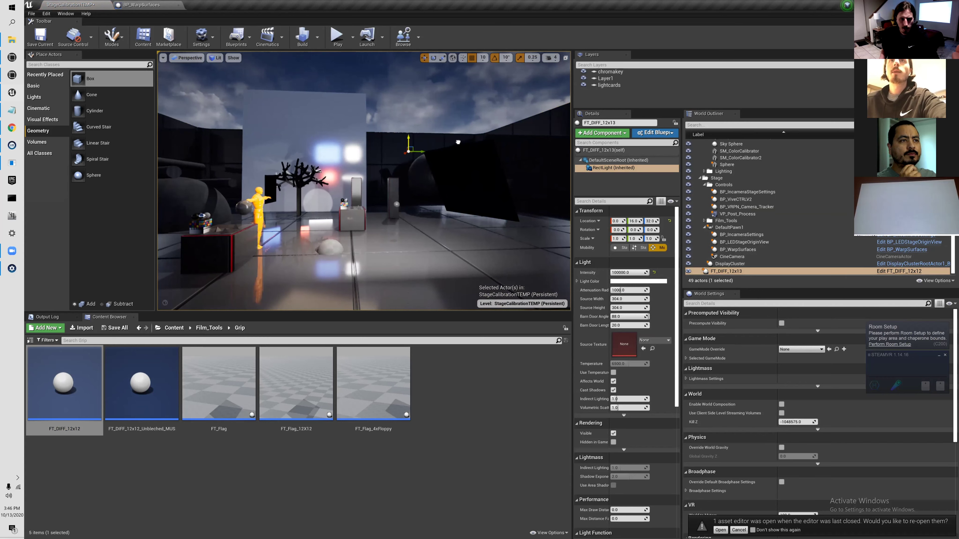
left_click_drag(651, 231, 652, 229)
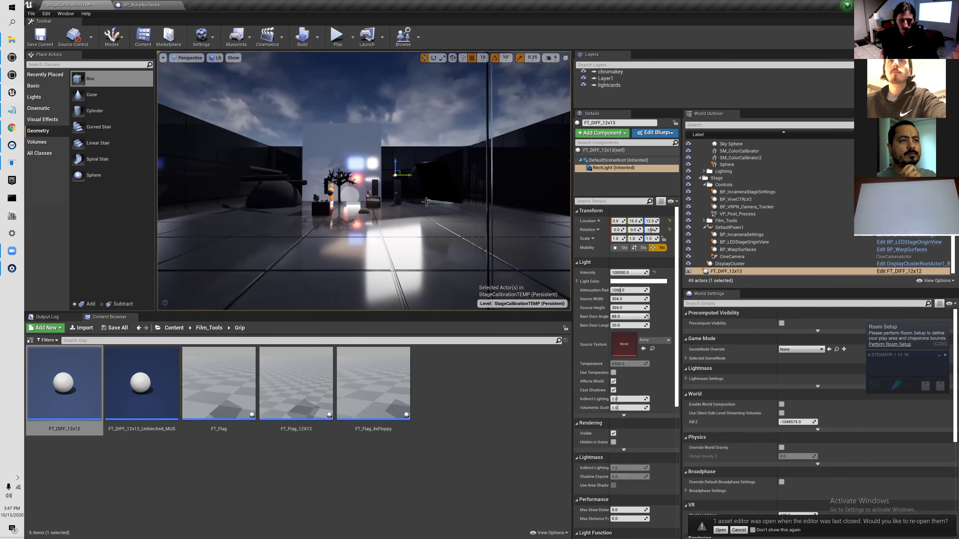
key("w")
right_click_drag(414, 176, 415, 175)
Step: Delete the newly placed FT_DIFF_12x12 light from the level
left_click(412, 169)
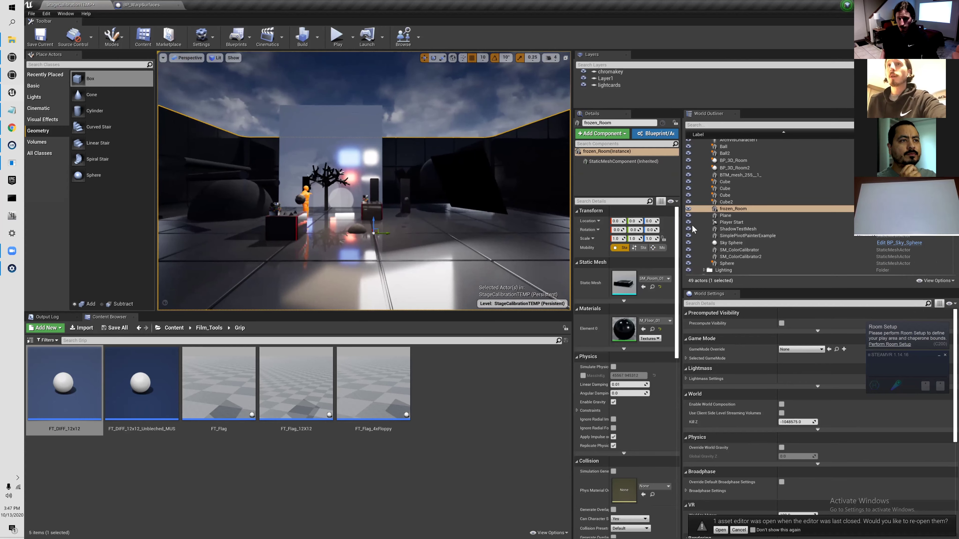
scroll(740, 264, "down", 5)
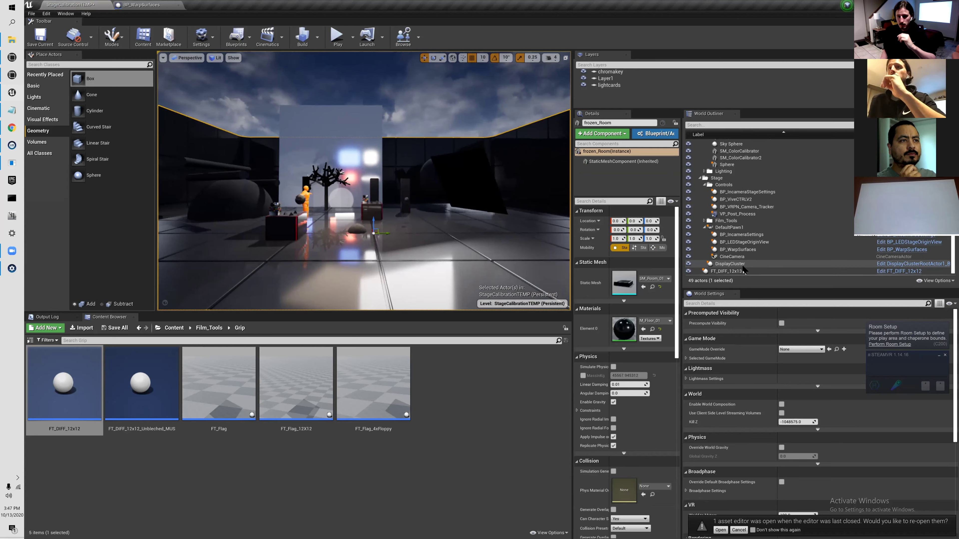
left_click(740, 271)
key("Delete")
Step: Examine the stage around the mannequin and the FT_DIFF_12x12_Unbleched_MUS blueprint
right_click_drag(363, 182, 363, 181)
right_click_drag(455, 228, 455, 228)
left_click(455, 228)
scroll(513, 225, "down", 5)
right_click_drag(513, 226, 513, 225)
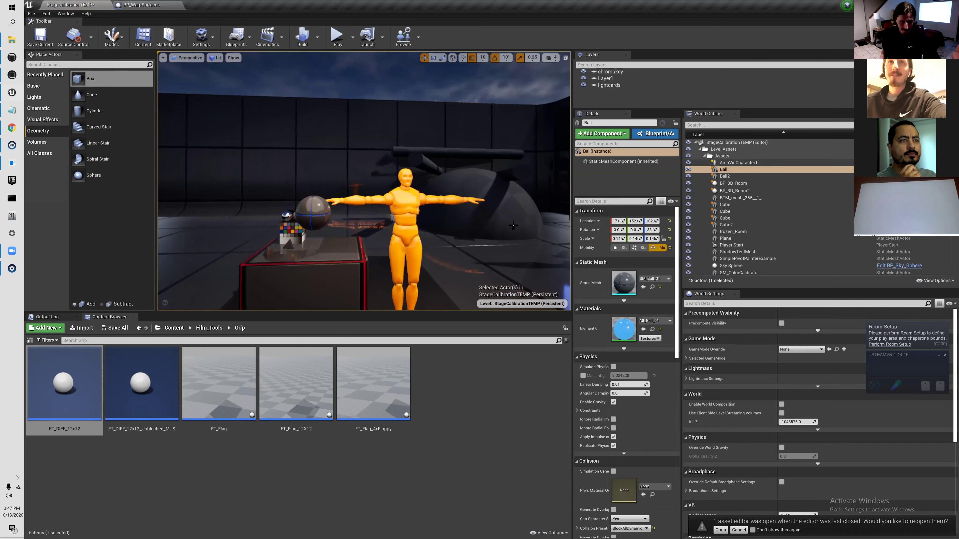
left_click(112, 386)
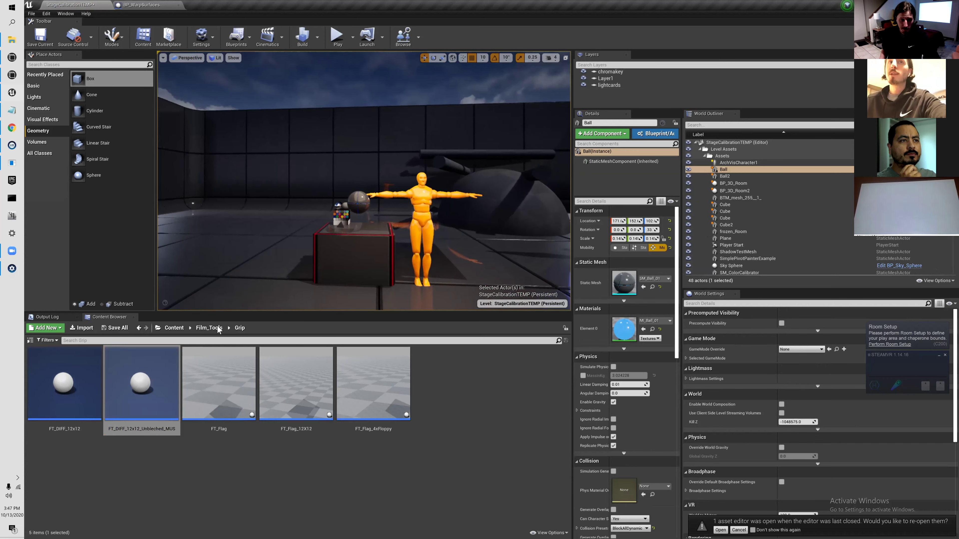
left_click(151, 404)
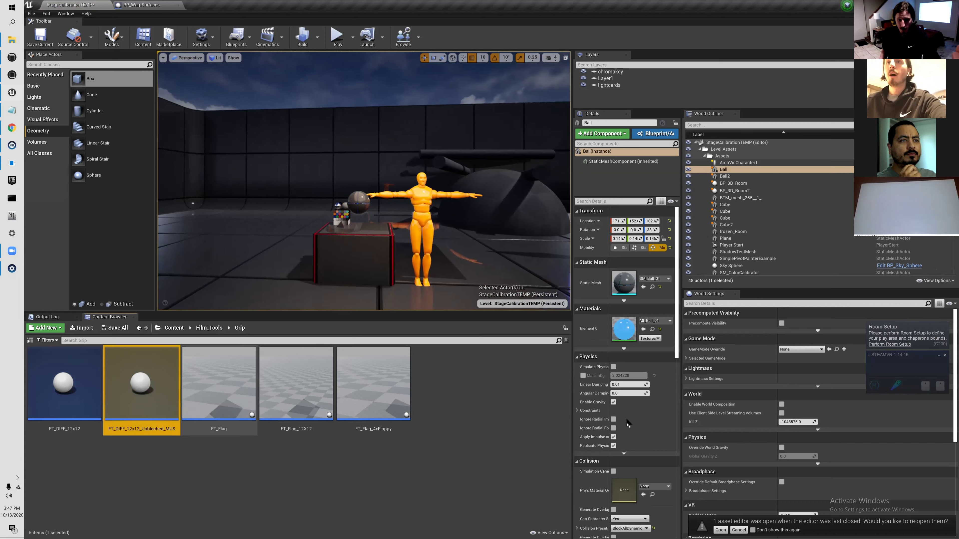
left_click_drag(676, 277, 677, 318)
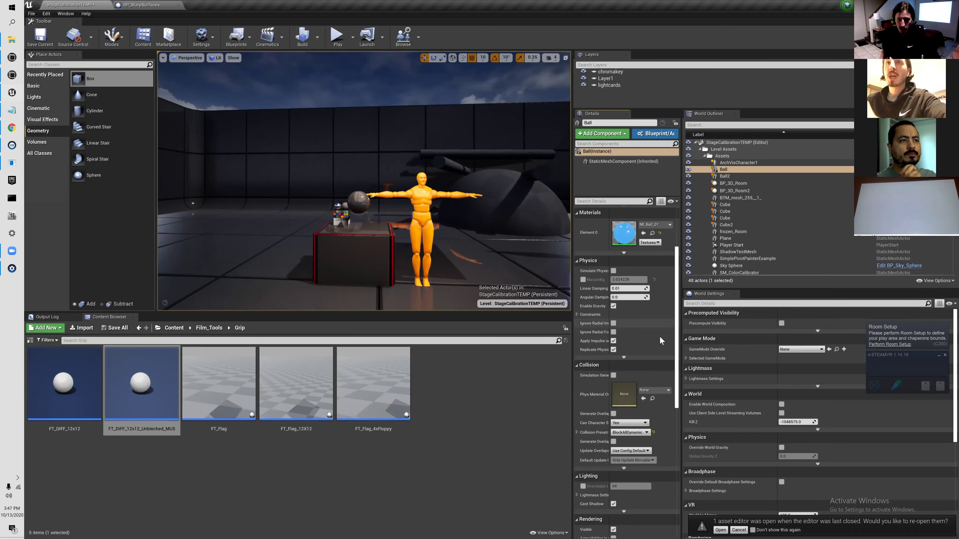
Step: Select the ball beside the mannequin's hand and examine the light on it up close, along with the tree area
right_click_drag(502, 245, 432, 265)
key("w")
key("s")
left_click(414, 197)
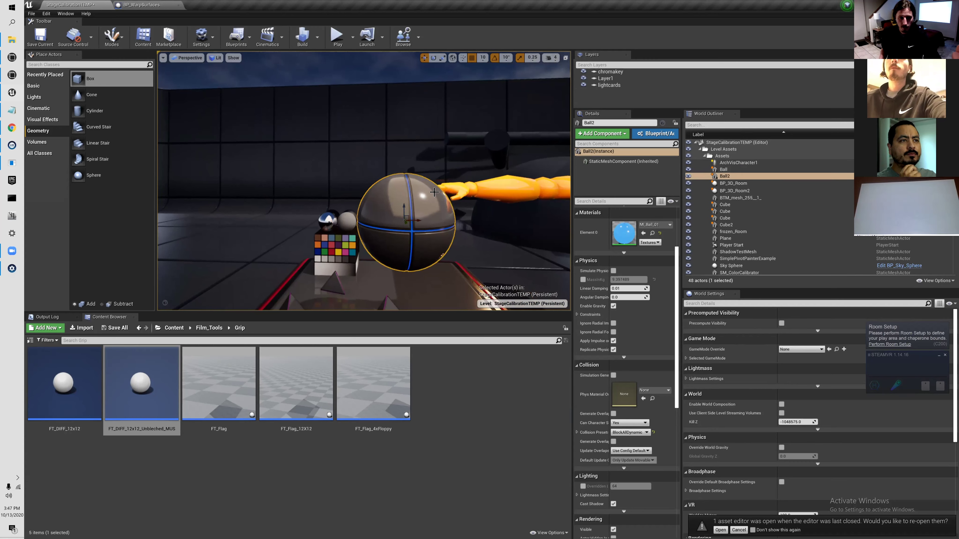
right_click_drag(432, 265, 456, 190)
right_click_drag(264, 283, 363, 279)
Step: Look over the three flag blueprints and try raising the FT_Flag_4xFloppy beside the tree to a Z location of 217
left_click(224, 396)
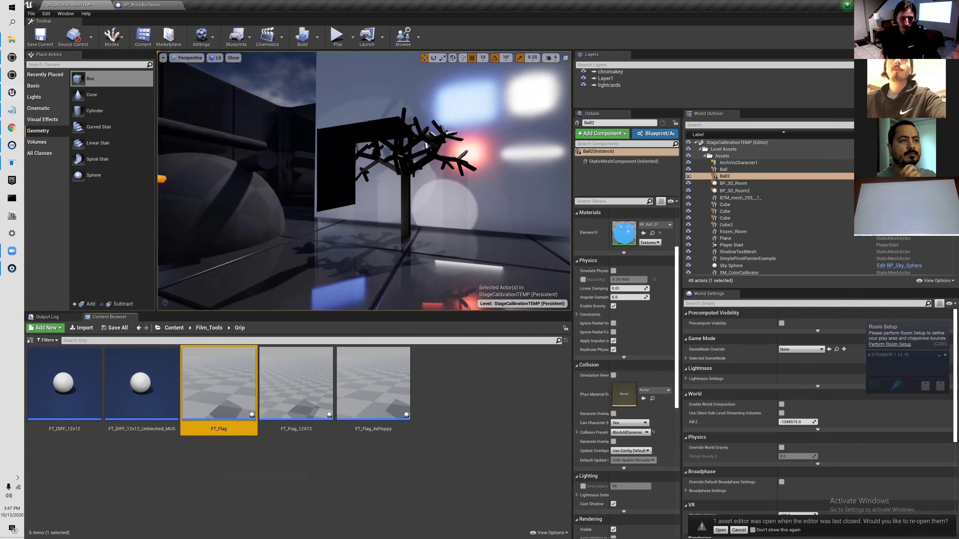
left_click_drag(374, 128, 376, 127)
left_click(317, 384)
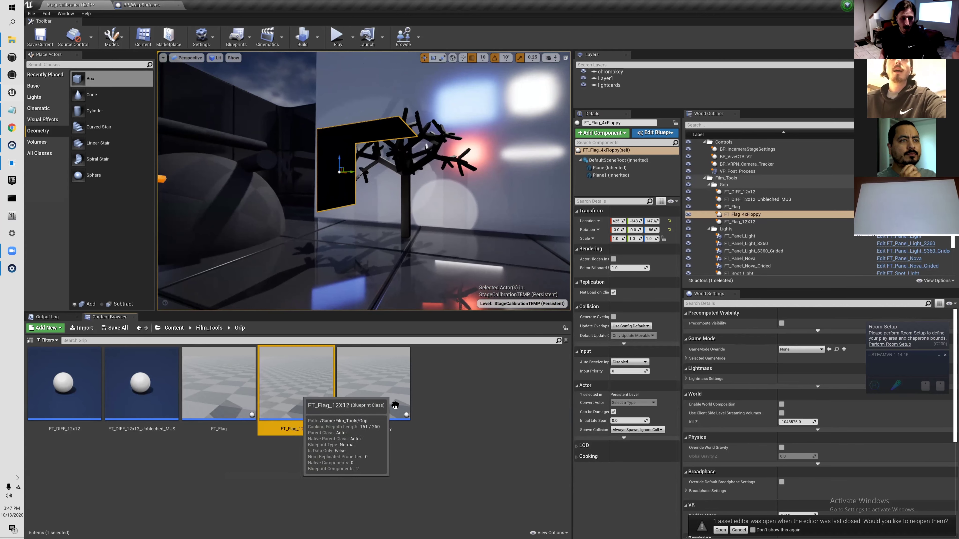
left_click(373, 385)
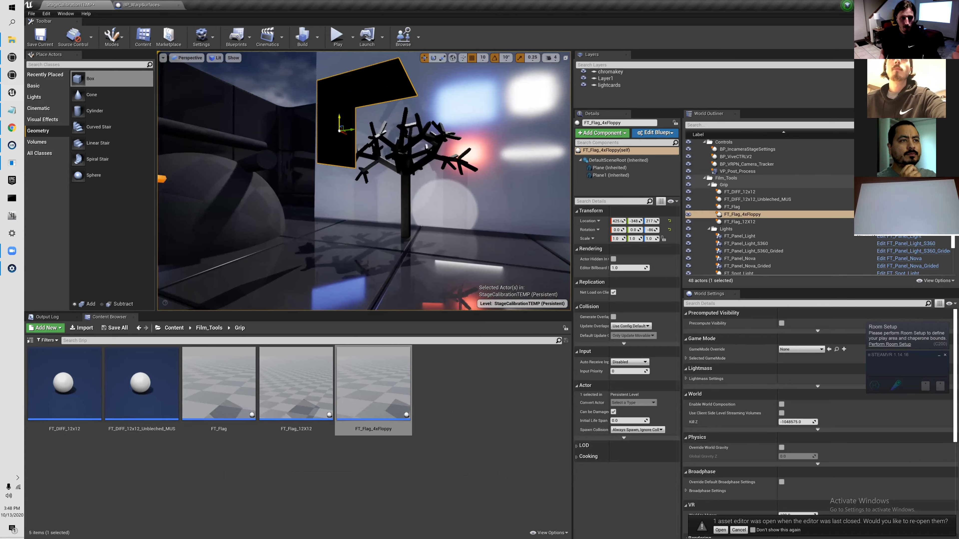
right_click_drag(347, 216, 366, 174)
left_click(359, 175)
key("s")
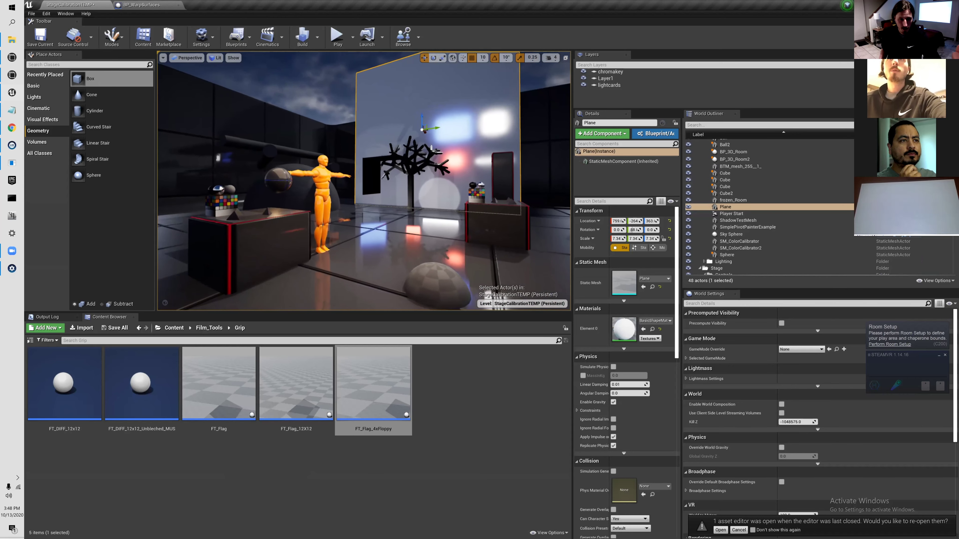
Step: Select the FT_Flag_12X12 and the FT_Flag above the mannequin in the level and examine each flag's placement
left_click(276, 390)
right_click_drag(445, 227, 506, 226)
key("w")
left_click(430, 219)
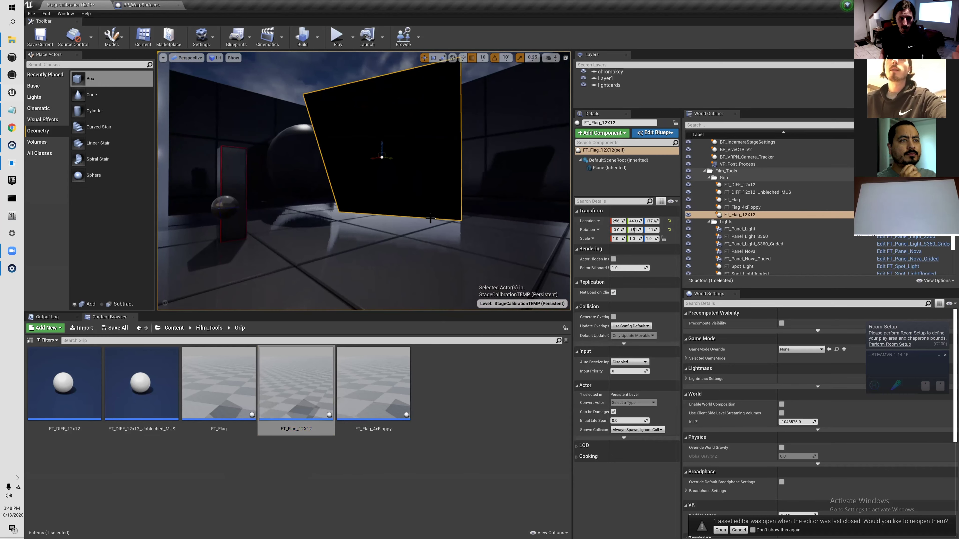
right_click_drag(431, 218, 361, 227)
left_click(376, 228)
right_click_drag(415, 271, 426, 270)
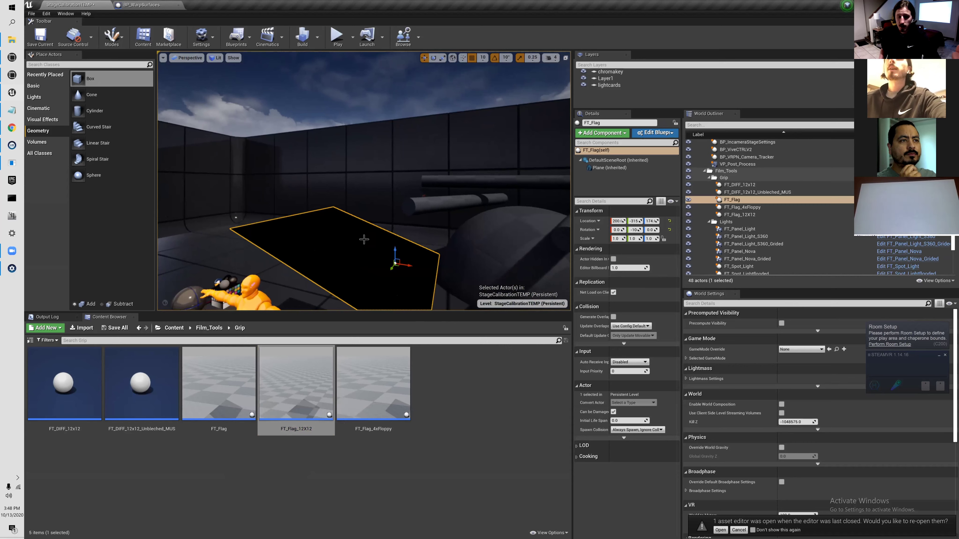
mouse_move(420, 177)
right_mouse_down()
mouse_move(393, 175)
mouse_move(468, 179)
mouse_move(444, 166)
mouse_move(443, 196)
mouse_move(470, 199)
mouse_move(417, 190)
right_mouse_up()
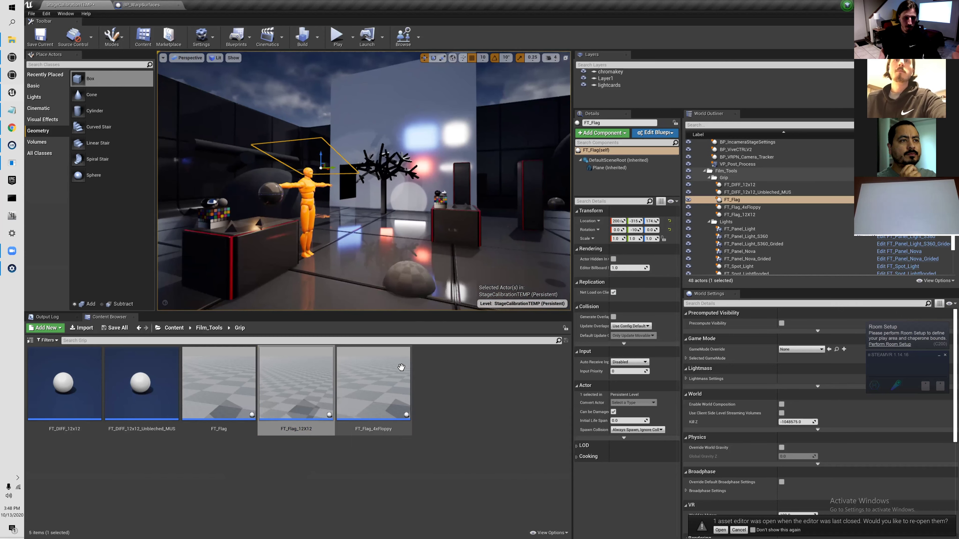
Step: Open the Control content folder and place a BP_Vive_TRKR_Focus on the stage floor
left_click(175, 328)
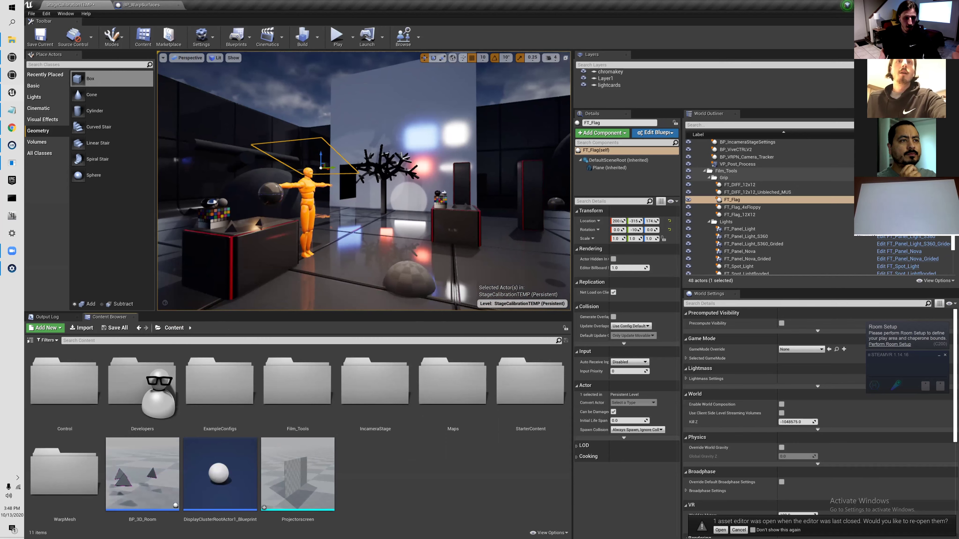
double_click(53, 388)
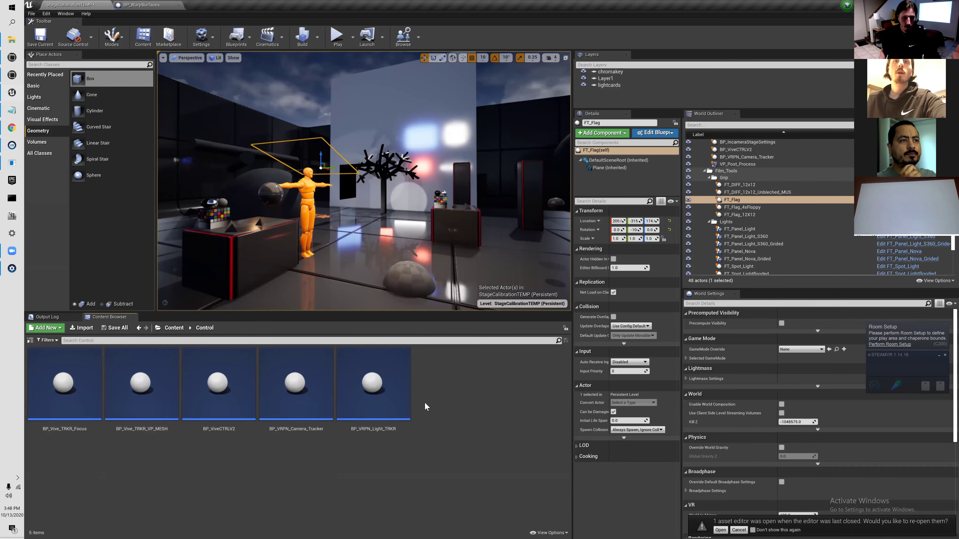
left_click(378, 402)
left_click(45, 397)
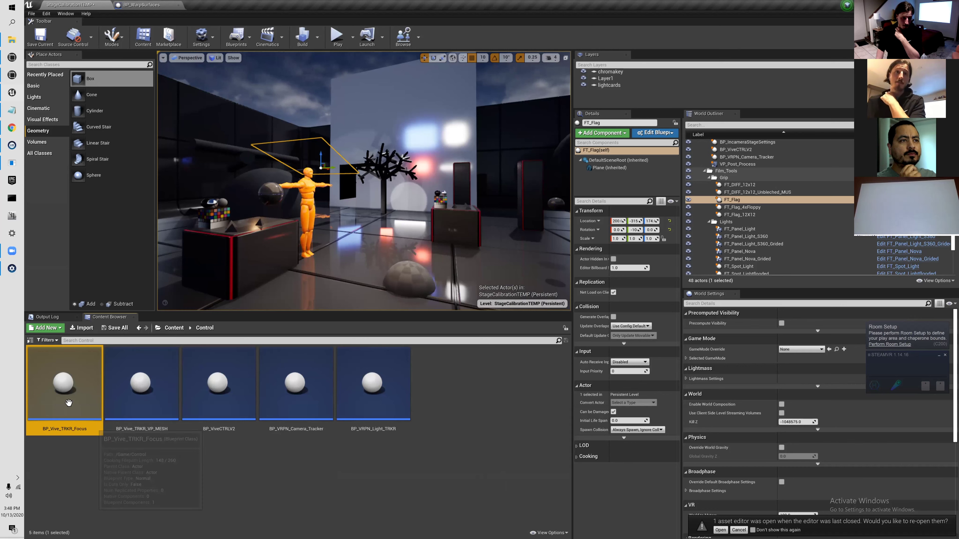
left_click_drag(69, 403, 368, 254)
Step: Move BP_Vive_TRKR_Focus into the Controls folder under Stage in the World Outliner
left_click_drag(736, 272, 751, 208)
scroll(752, 178, "up", 2)
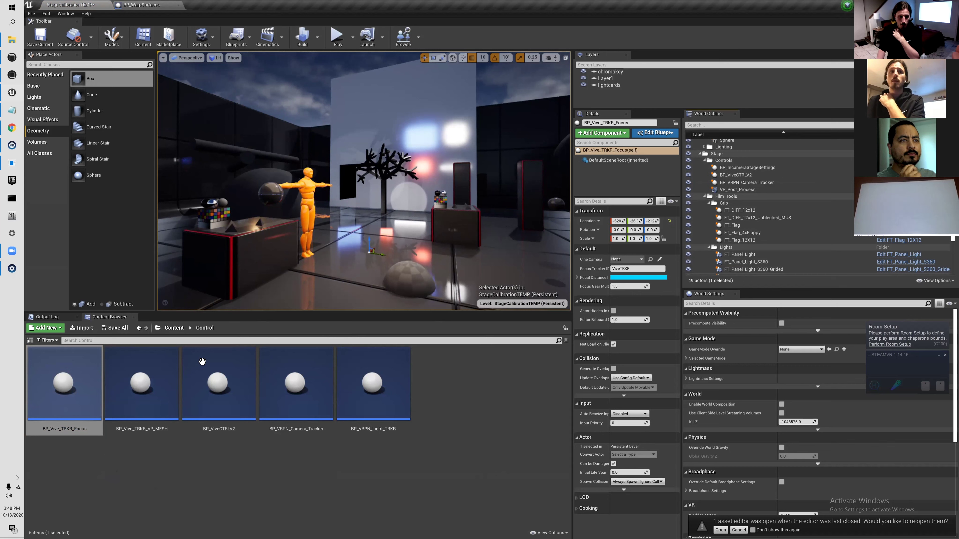
mouse_move(60, 386)
left_mouse_down()
mouse_move(725, 194)
mouse_move(736, 176)
mouse_move(728, 165)
mouse_move(370, 266)
mouse_move(84, 414)
mouse_move(64, 394)
left_mouse_up()
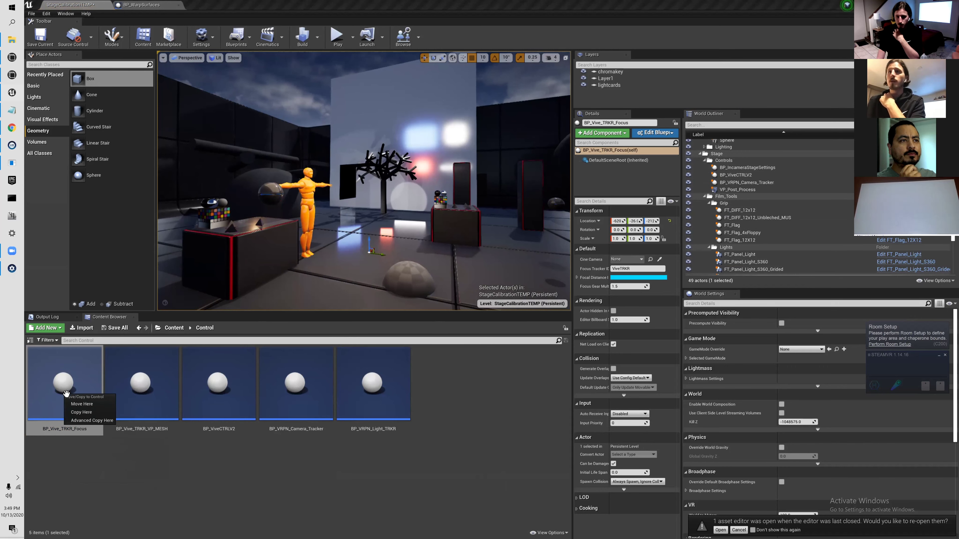
scroll(740, 266, "down", 5)
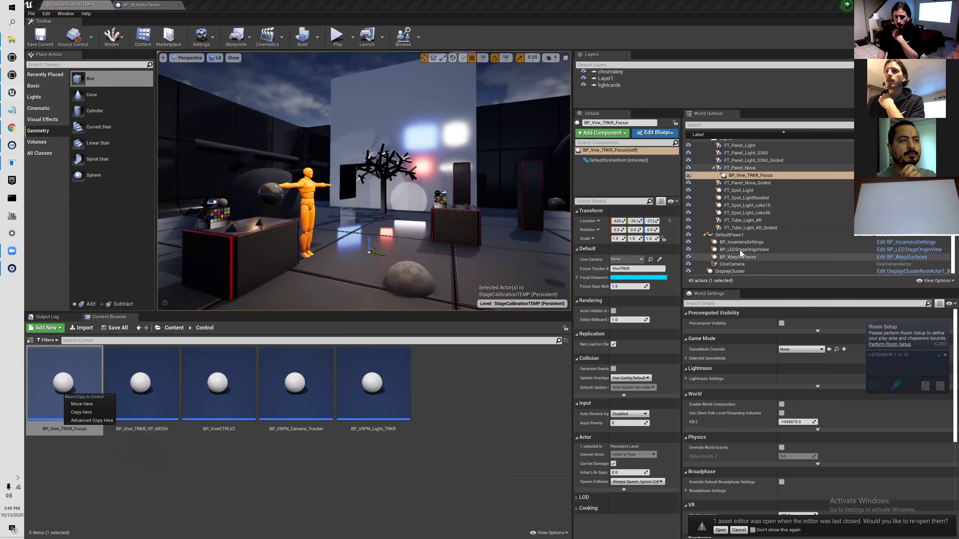
left_click(751, 173)
left_click_drag(749, 173, 730, 182)
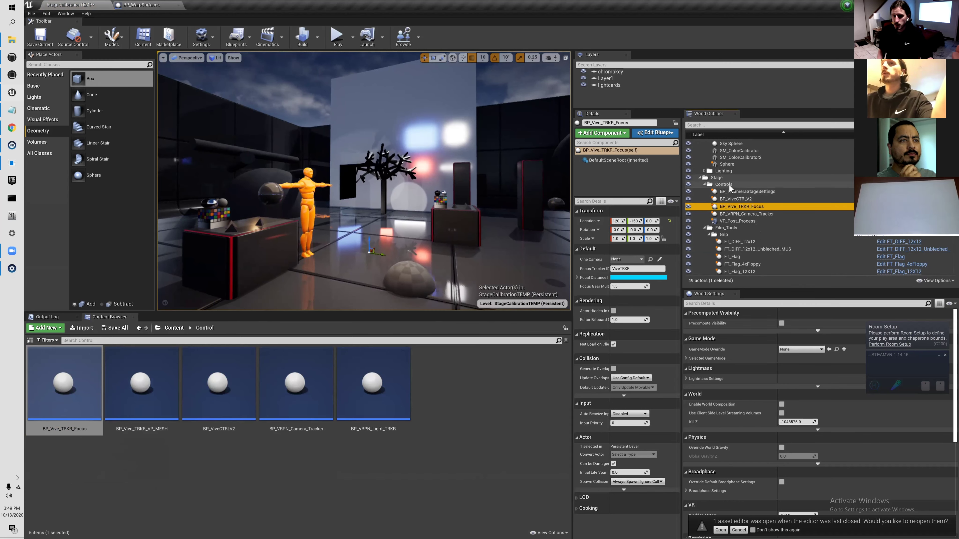
Step: Select the Controls folder, collapse and re-expand the Stage folder, and review the control actors inside
left_click(724, 184)
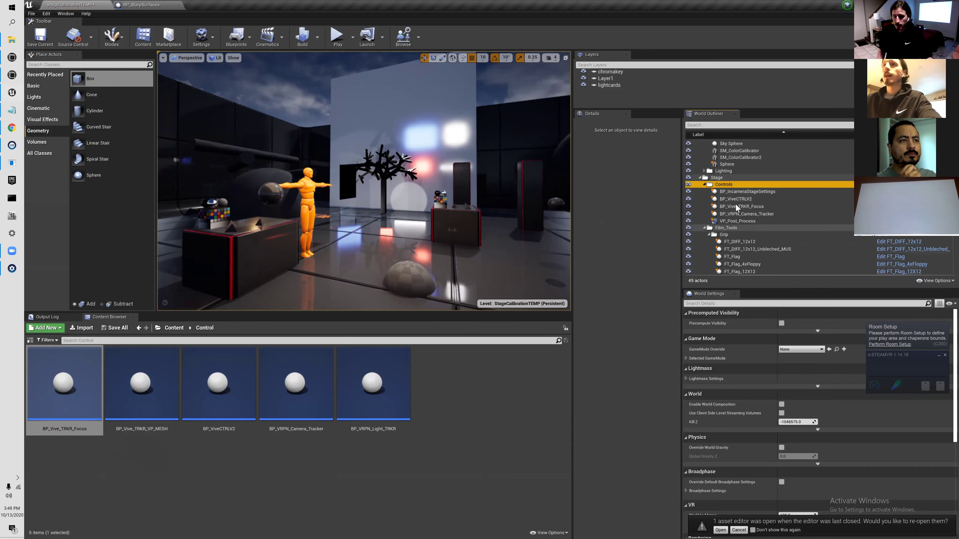
left_click(700, 178)
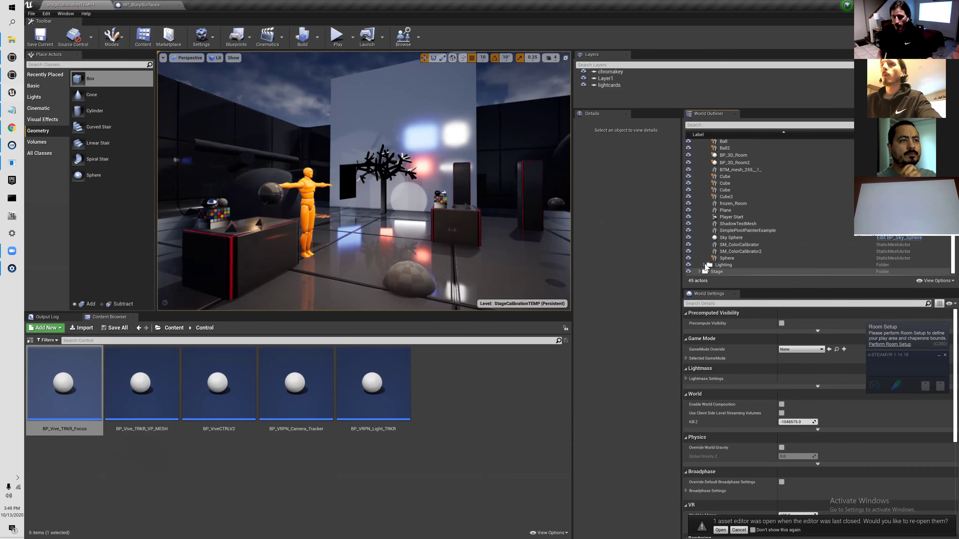
left_click(699, 272)
scroll(711, 256, "down", 5)
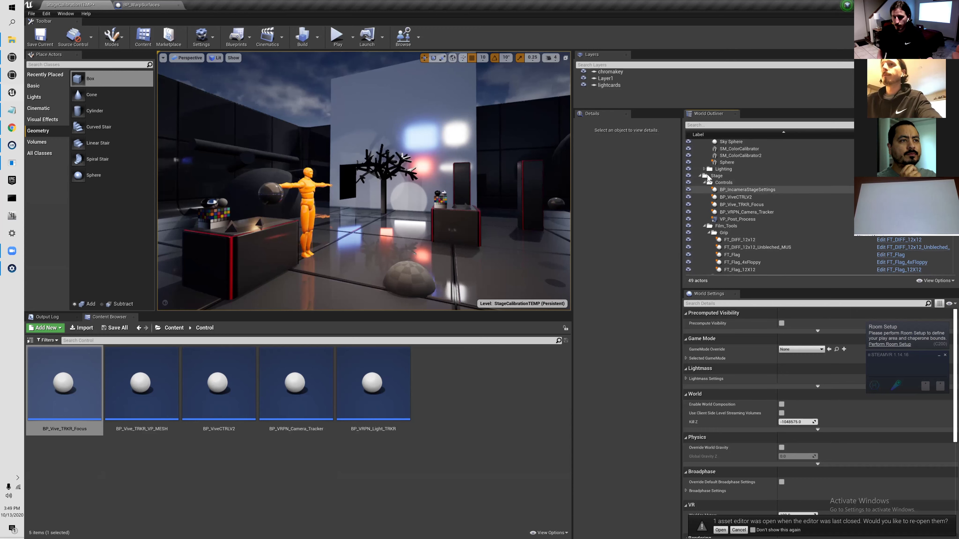
Step: Collapse the Controls folder and the Grip and Lights folders inside Film_Tools in the World Outliner
left_click(705, 183)
left_click(704, 188)
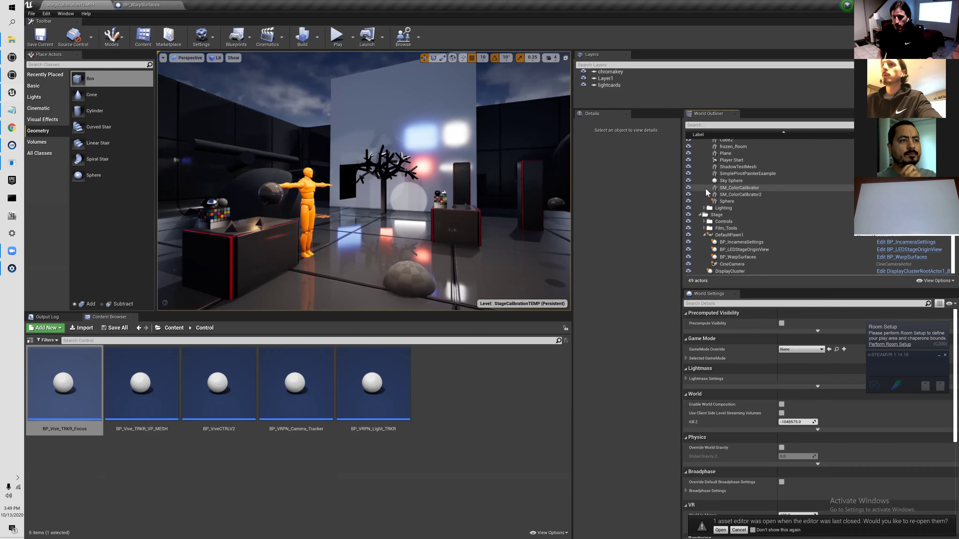
left_click(704, 228)
left_click(709, 242)
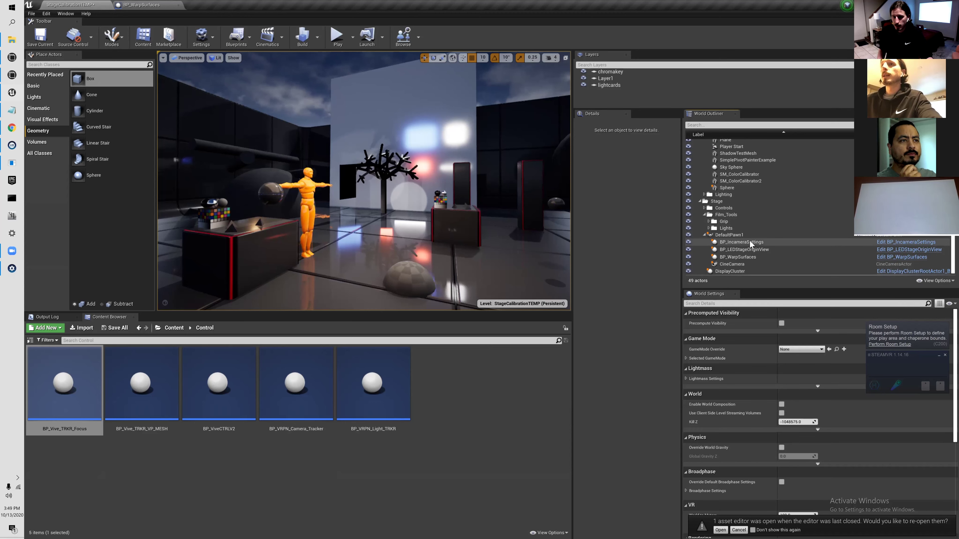
left_click(709, 241)
mouse_move(475, 224)
left_mouse_down("alt")
mouse_move(423, 225)
mouse_move(476, 224)
left_mouse_up("alt")
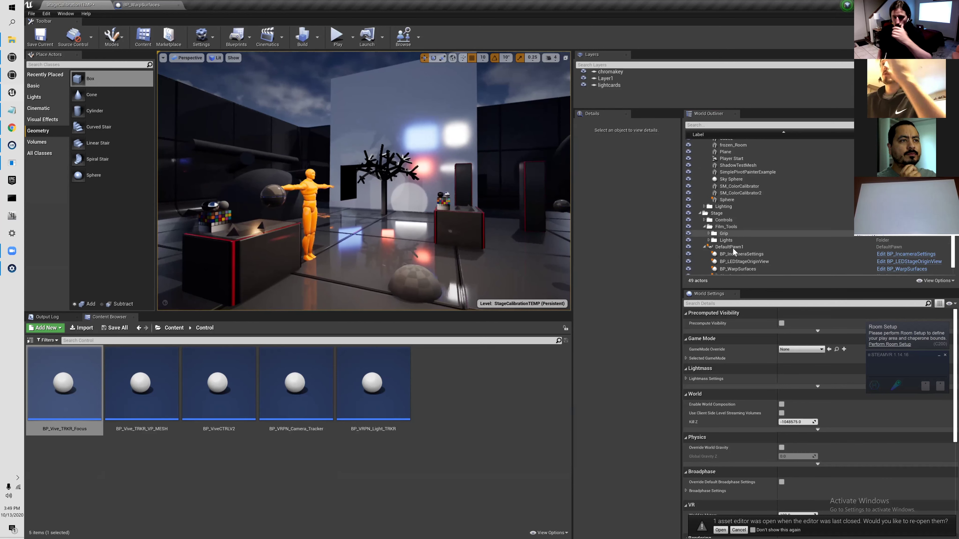
Step: Collapse and re-expand DefaultPawn1, Film_Tools and Controls under Stage to review how the stage actors are organised
left_click(704, 247)
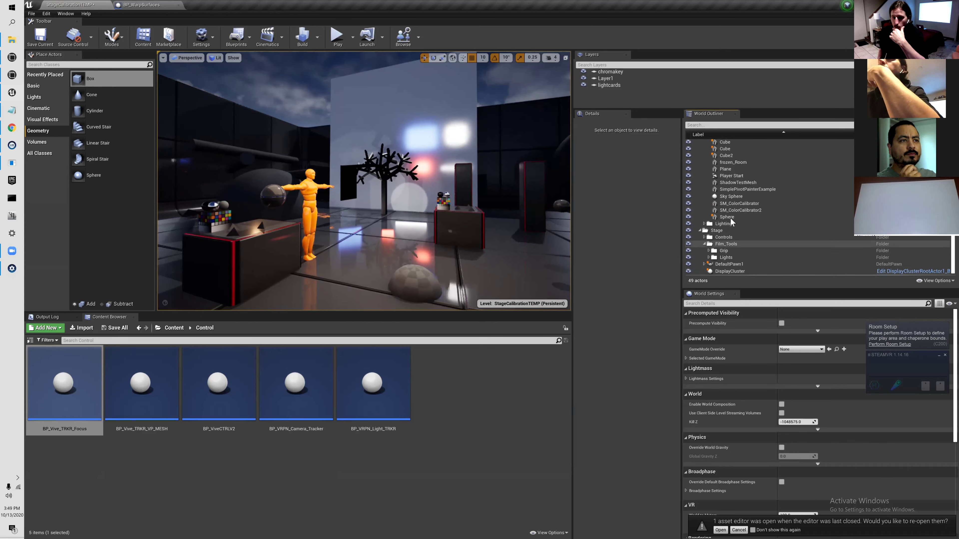
left_click(705, 244)
left_click(704, 251)
scroll(707, 257, "down", 3)
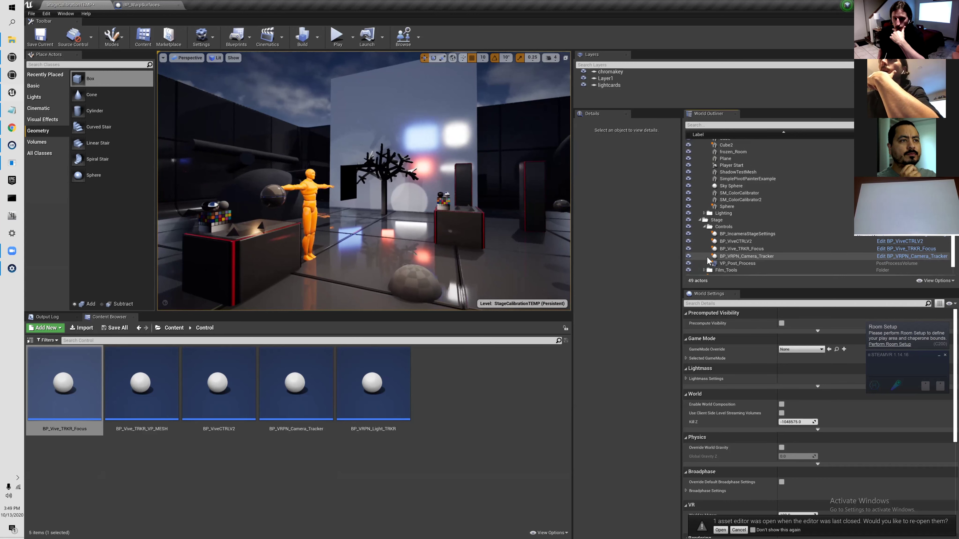
scroll(706, 262, "down", 2)
left_click(704, 264)
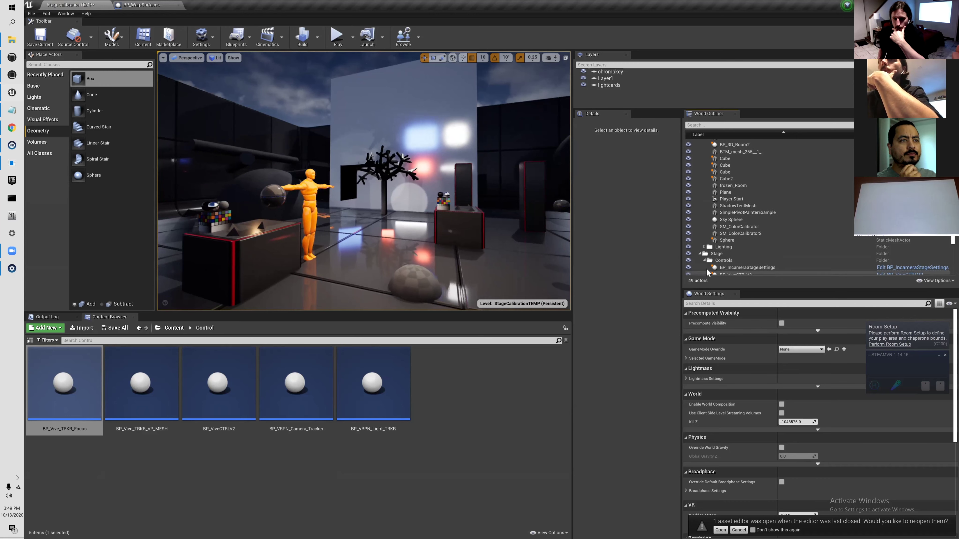
scroll(724, 252, "down", 3)
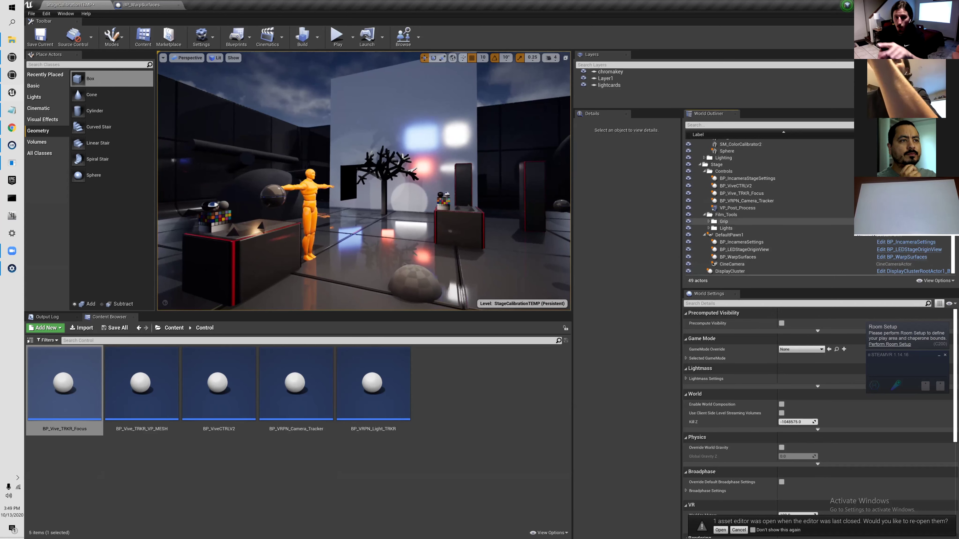
Step: Assign CineCamera as the Cine Camera of the BP_Vive_TRKR_Focus actor in the Controls folder
left_click(740, 193)
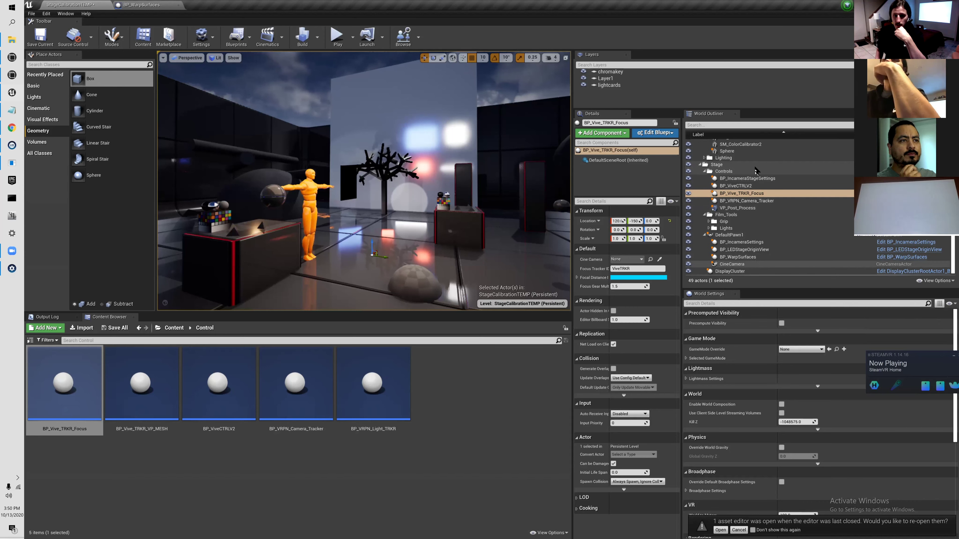
left_click(739, 194)
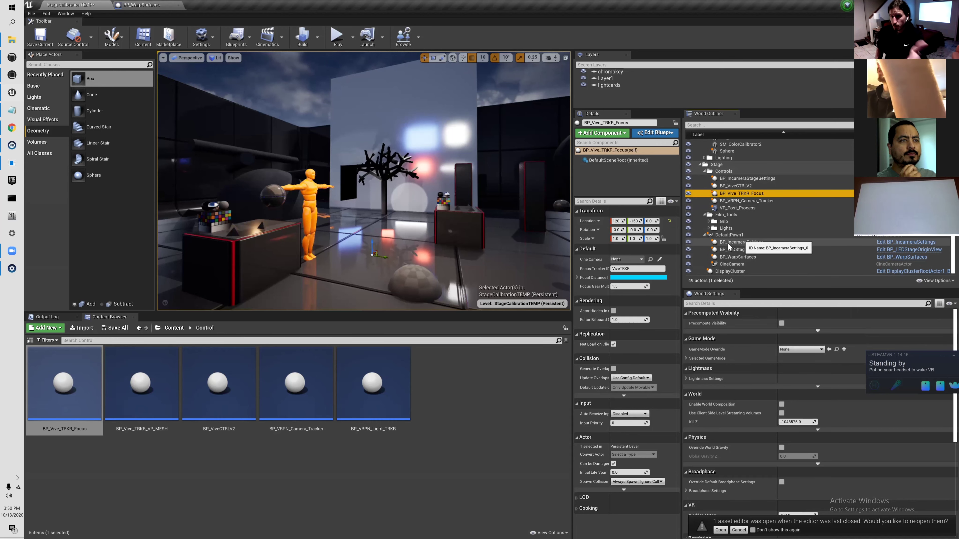
left_click(634, 259)
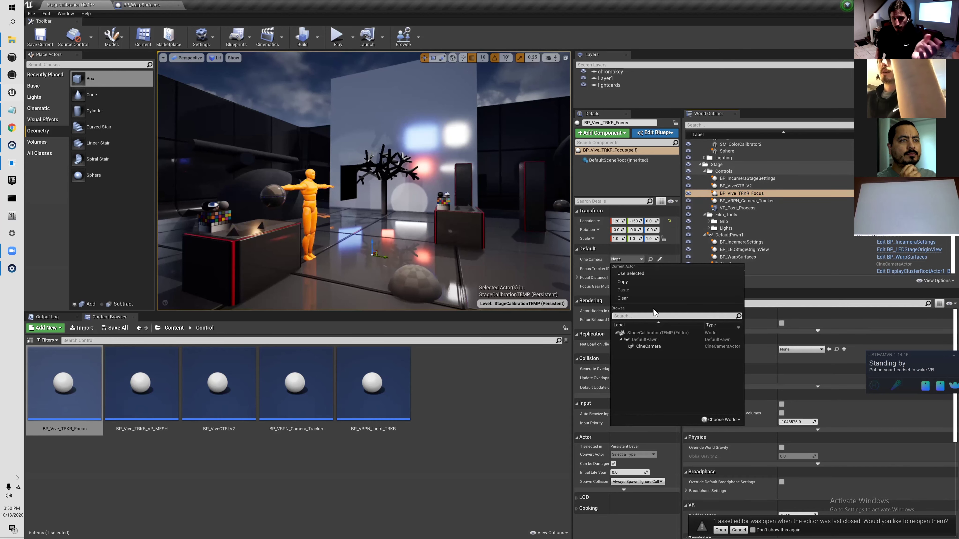
left_click(649, 345)
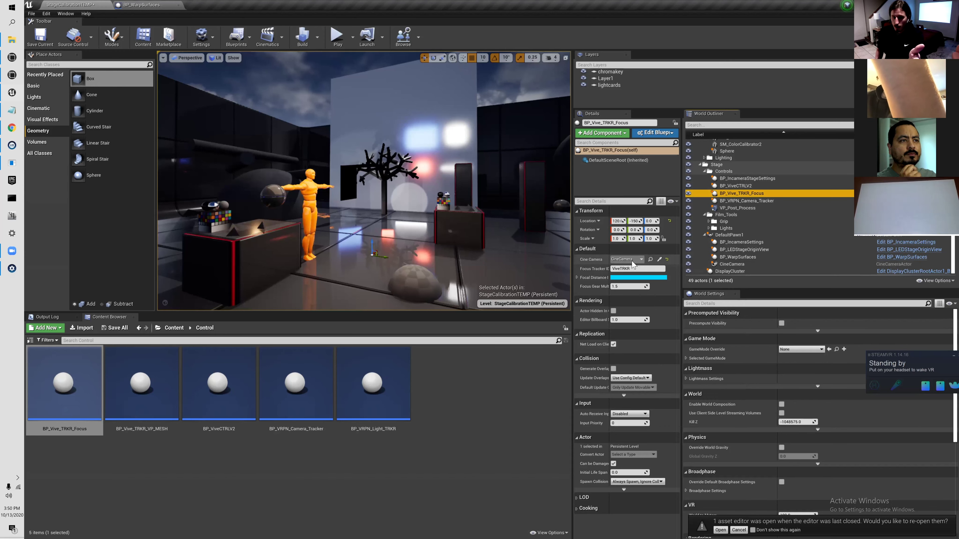
Step: Highlight the Focus Tracker ID, then switch to the vrpn-openvr console and mark the listed controller and tracker addresses
left_click(618, 269)
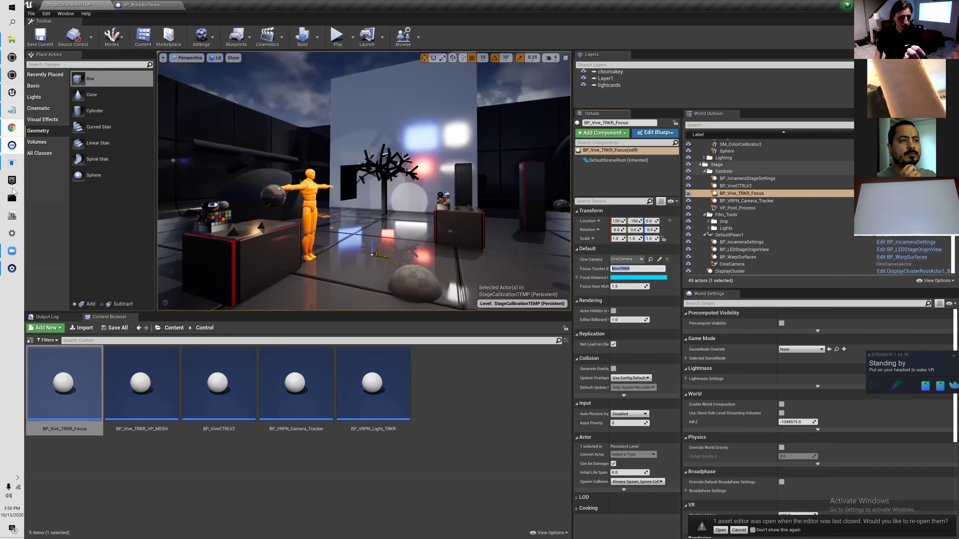
left_click(12, 163)
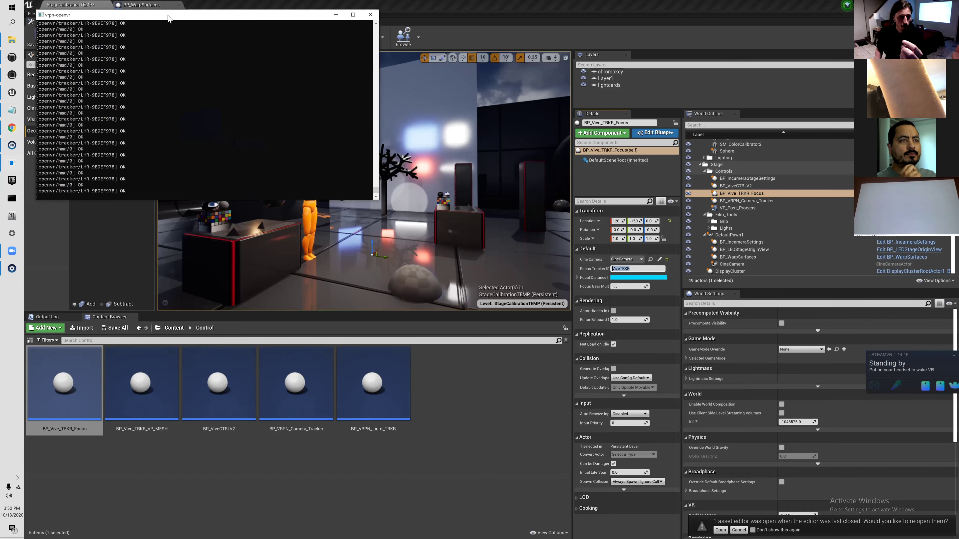
left_click_drag(166, 19, 279, 98)
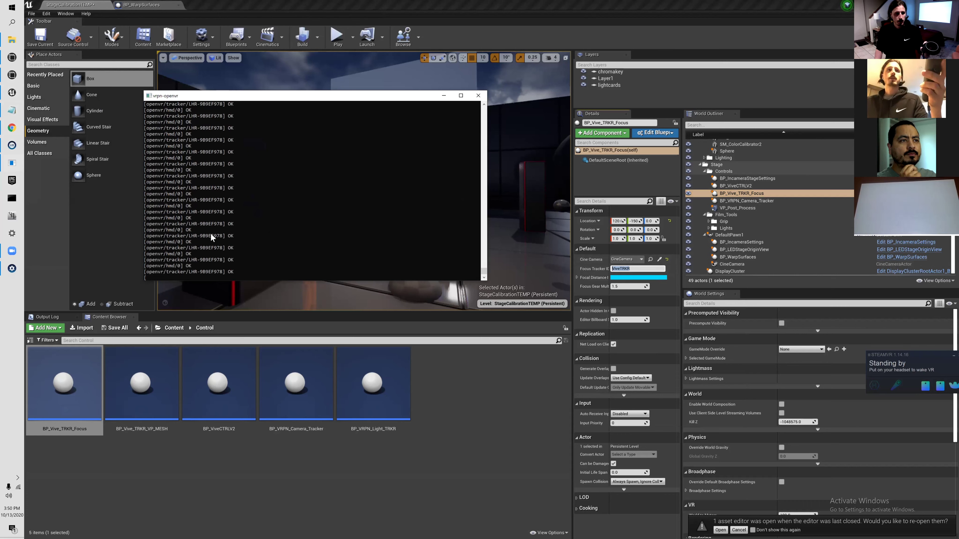
left_click(162, 212)
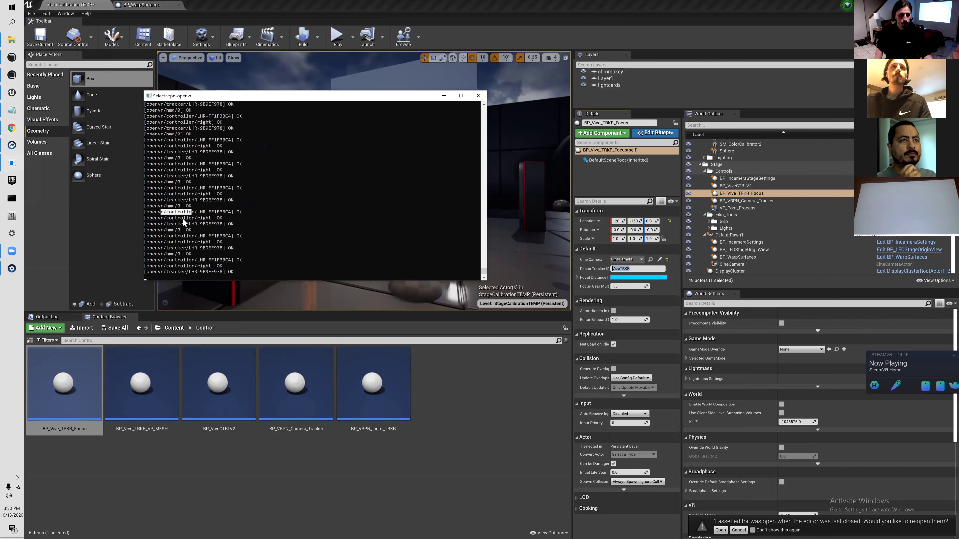
left_click_drag(155, 223, 222, 223)
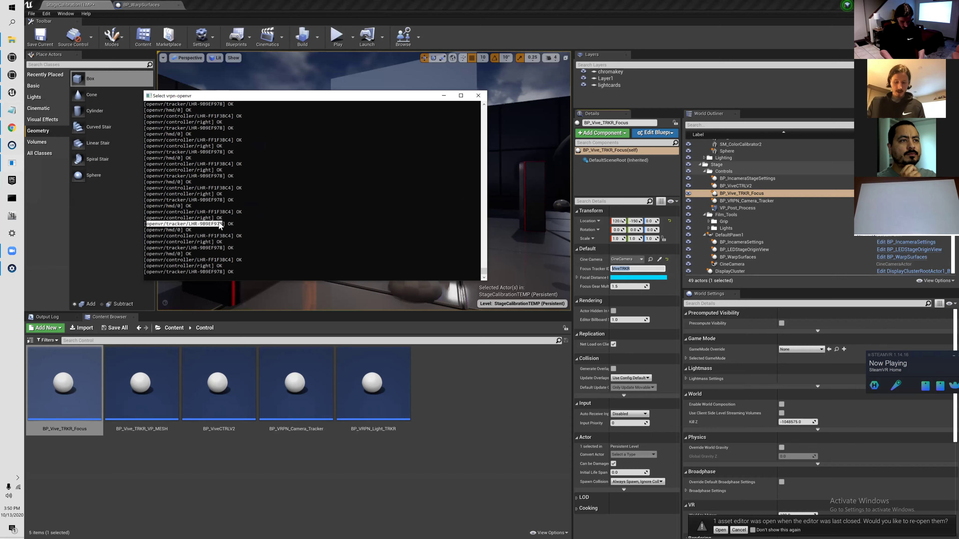
right_click(219, 223)
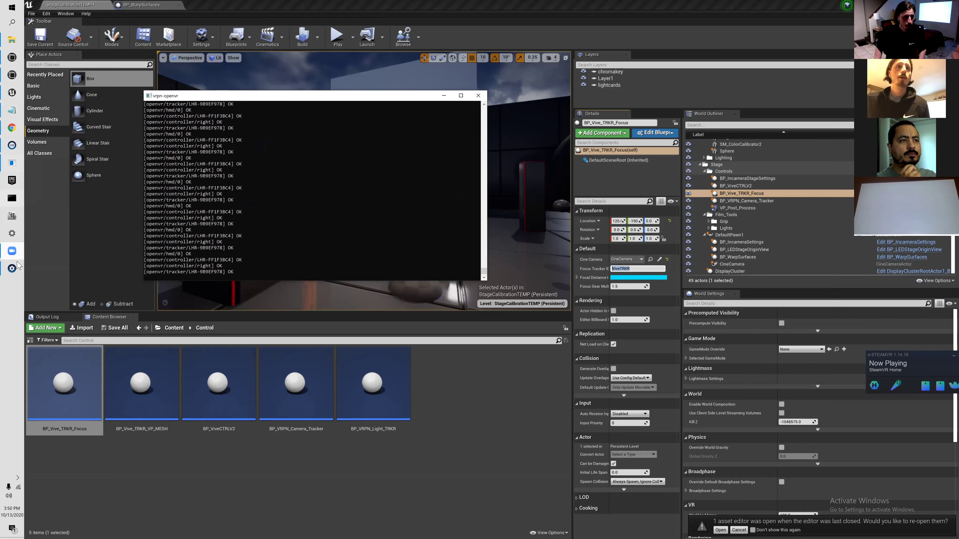
Step: Check the vrpn-openvr console once more and bring the FURSA_VP_TOOLKIT_CONFIG file forward in Notepad
left_click(11, 147)
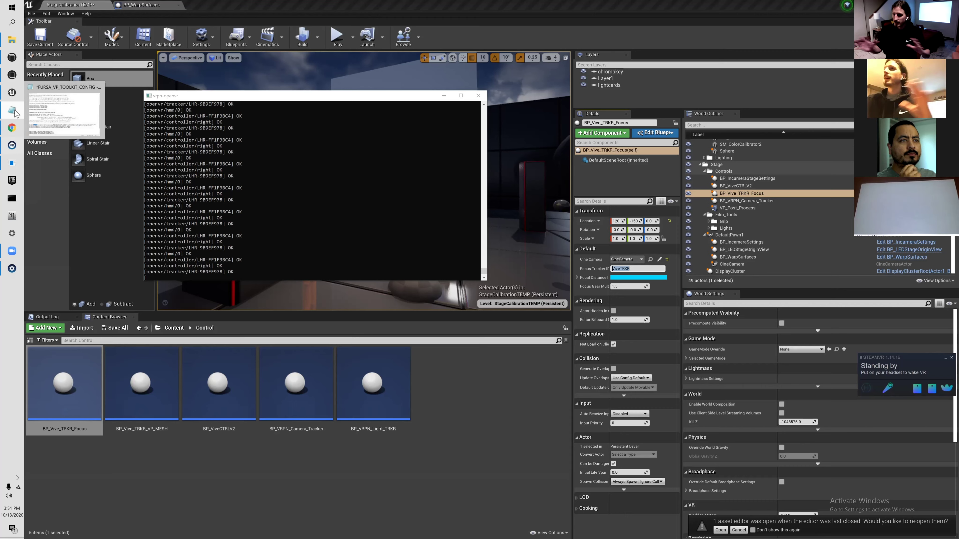
mouse_move(12, 75)
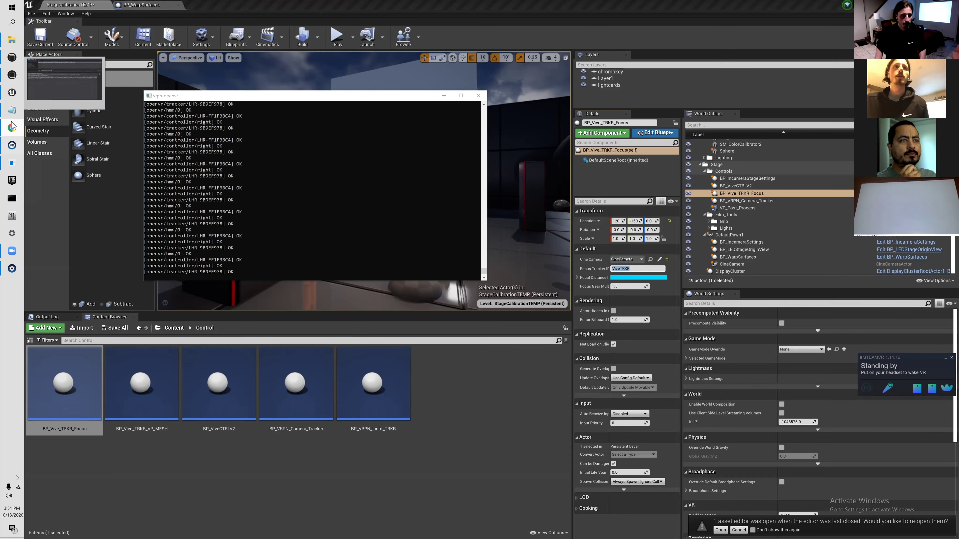
mouse_move(11, 110)
left_click(48, 119)
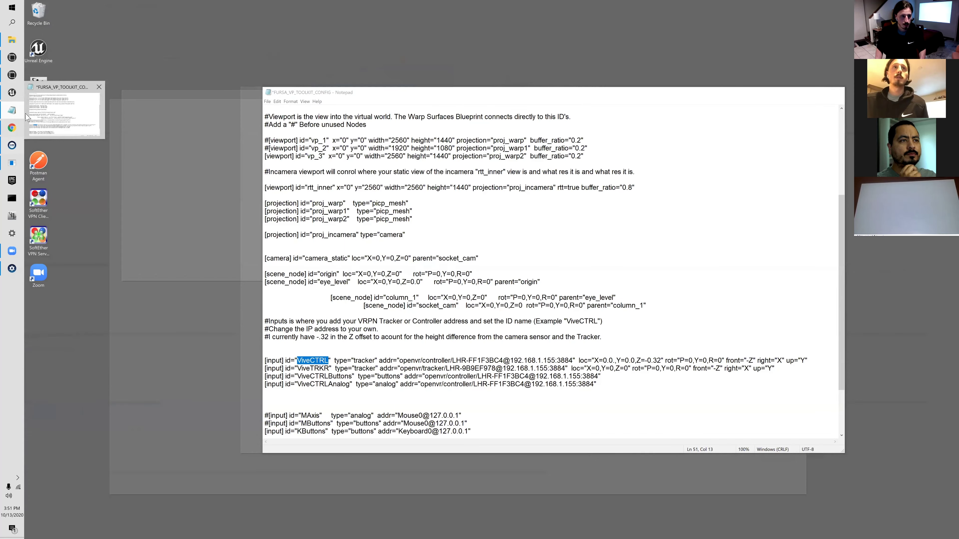
mouse_move(15, 166)
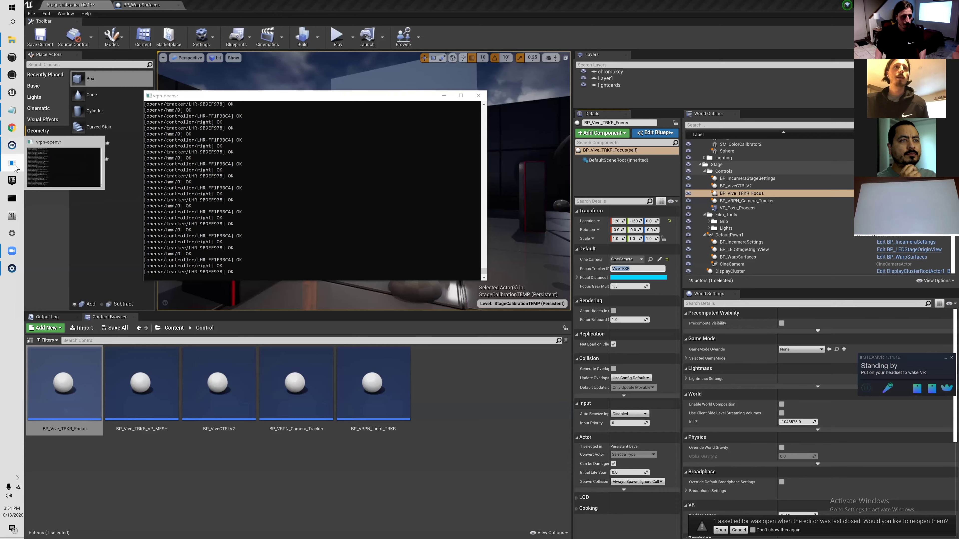
left_click(57, 173)
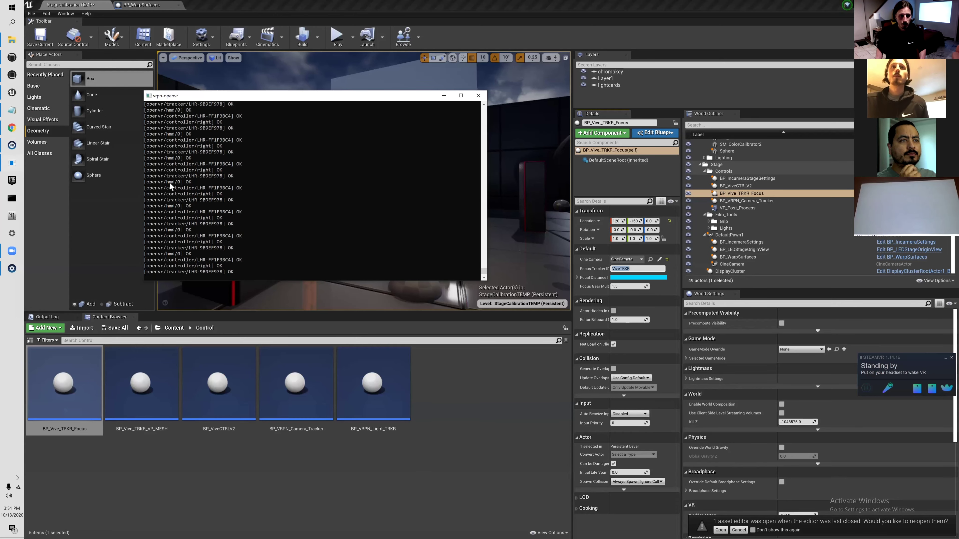
left_click(9, 112)
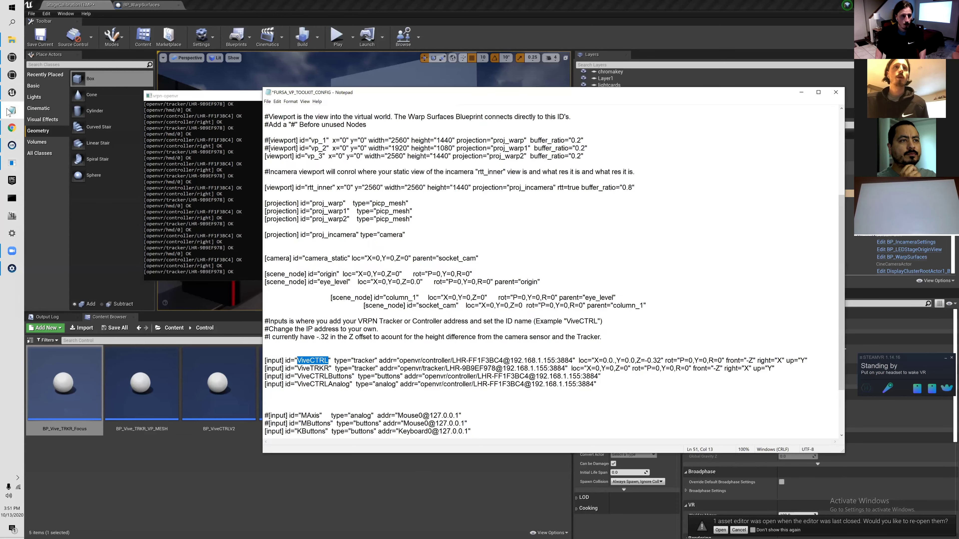
Step: Examine the ViveTRKR input line in the config, highlighting its tracker address and its ID
left_click(332, 361)
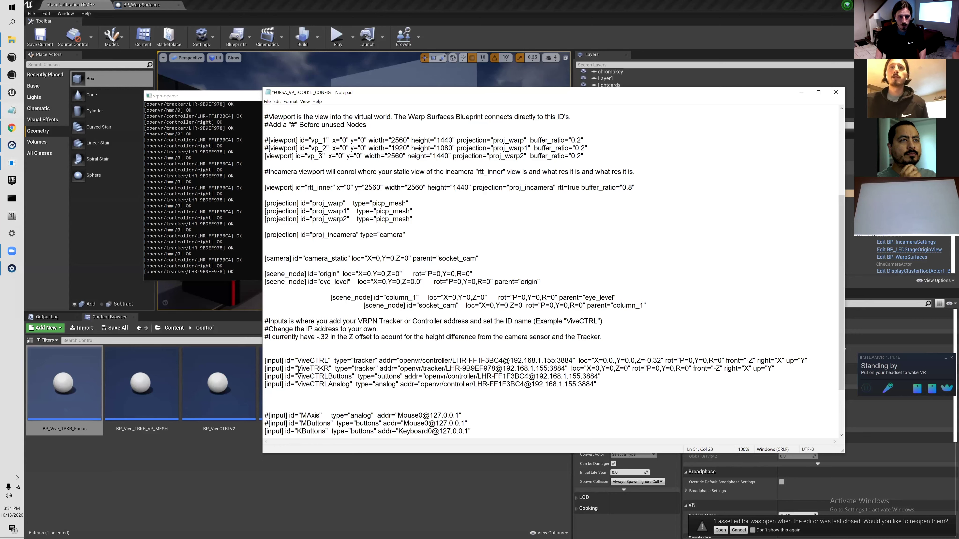
left_click_drag(403, 370, 488, 370)
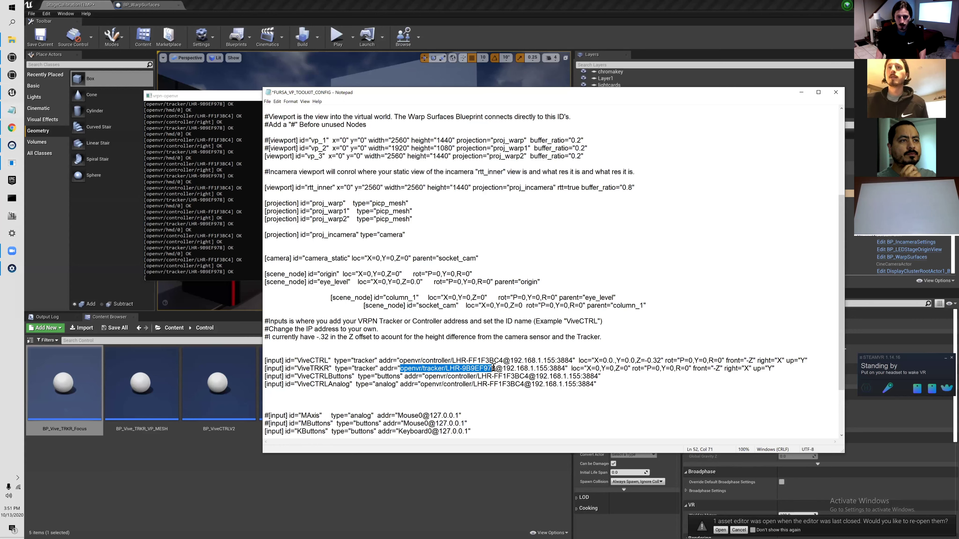
left_click_drag(286, 369, 330, 369)
left_click(332, 369)
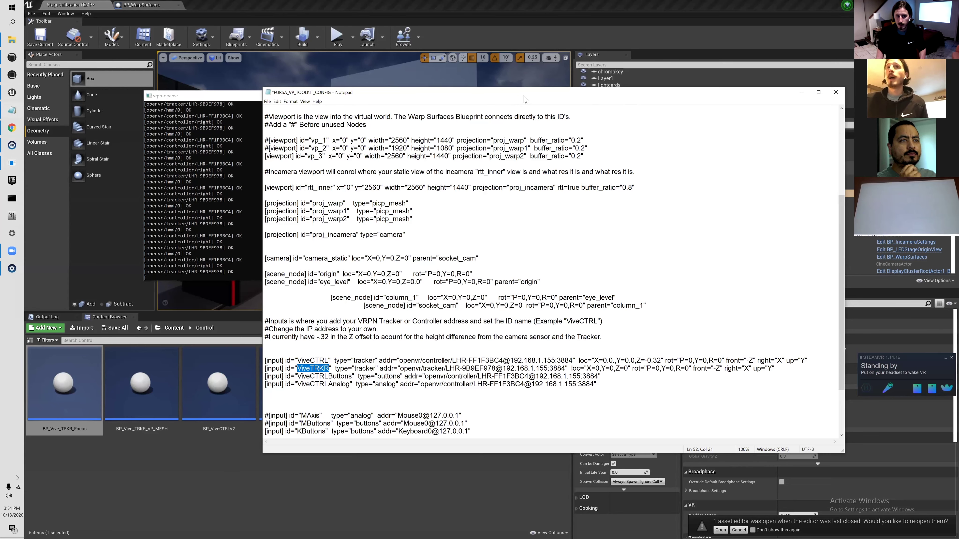
Step: Reposition the Notepad window and highlight the ViveCTRLButtons line, the full ViveTRKR line and the ViveTRKR address
left_click_drag(509, 94, 439, 96)
left_click_drag(530, 379, 194, 379)
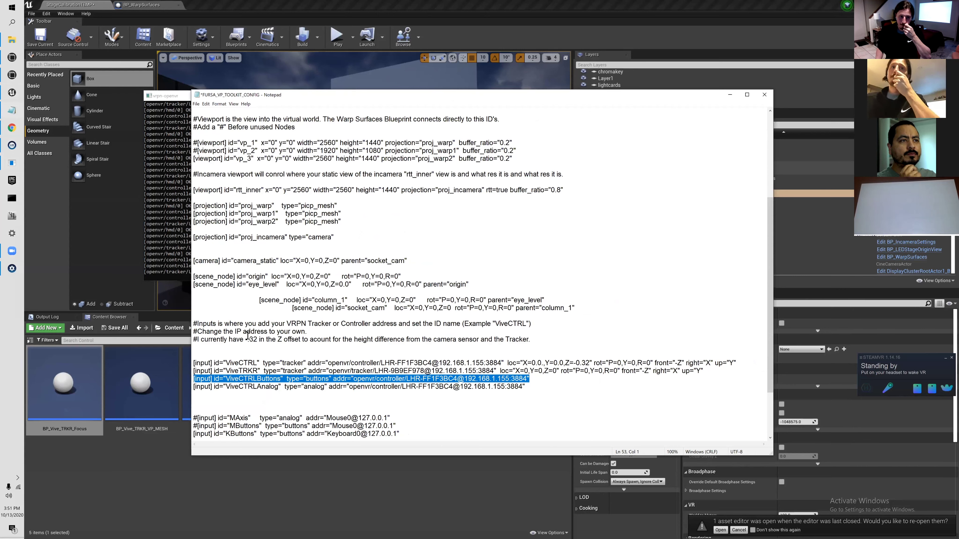
left_click(249, 379)
left_click_drag(201, 371, 703, 370)
left_click(595, 377)
left_click_drag(361, 372, 506, 372)
left_click(506, 372)
Step: Point out the ViveTRKR entry's ID and the IP address within its tracker address
left_click_drag(222, 371, 260, 371)
left_click(260, 371)
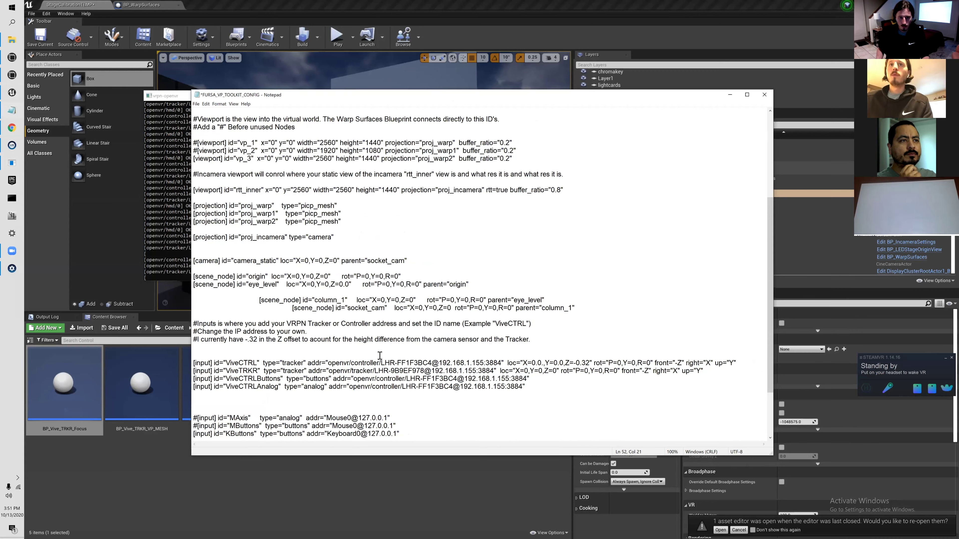
left_click_drag(330, 372, 481, 374)
left_click(425, 372)
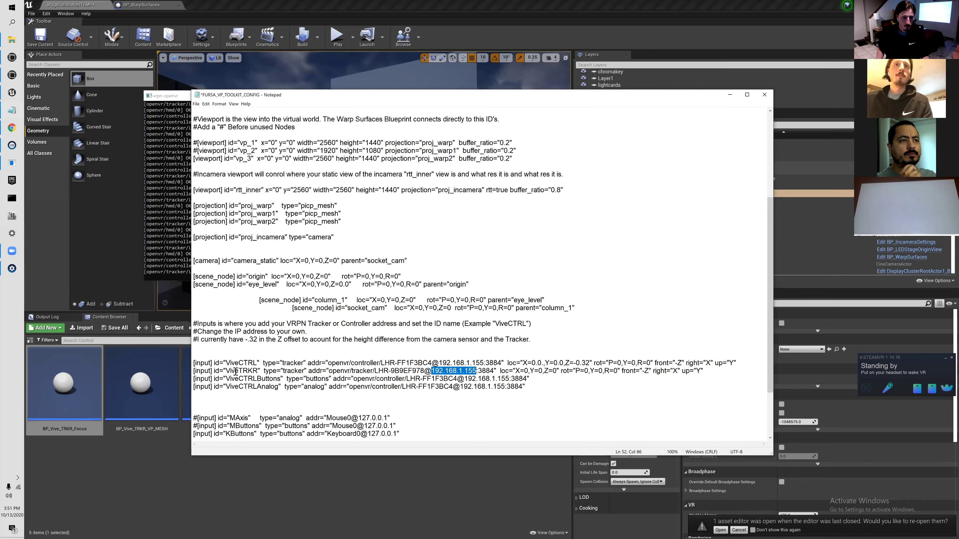
Step: Highlight the ViveTRKR ID in the config and compare it with the Focus Tracker ID of BP_Vive_TRKR_Focus in Unreal Editor
left_click_drag(227, 371, 255, 374)
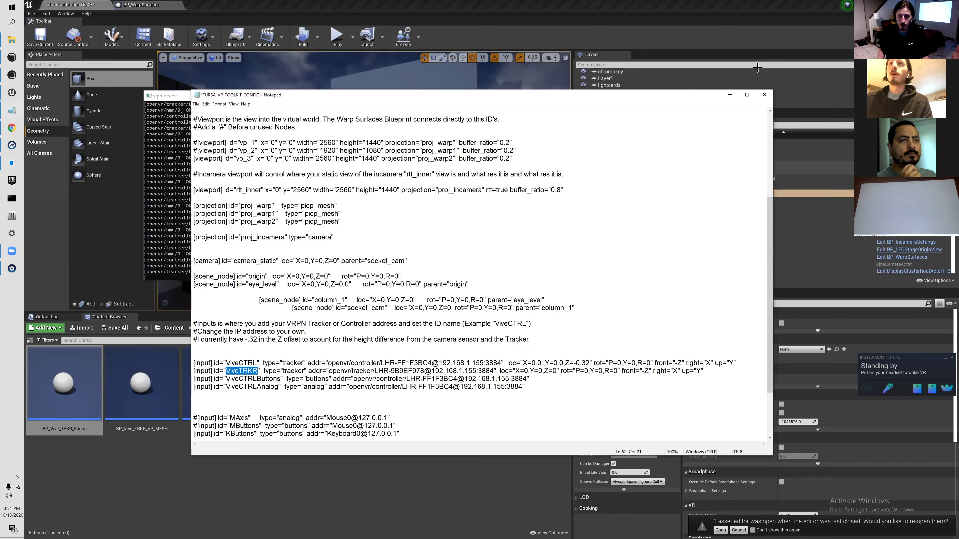
left_click(708, 33)
left_click_drag(631, 268, 603, 269)
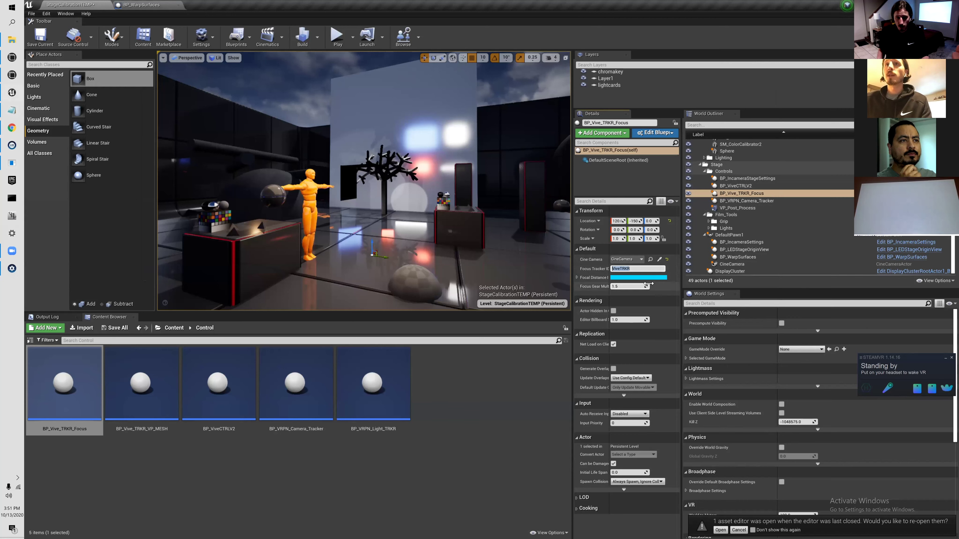
Step: Inspect the focal distance colour of BP_Vive_TRKR_Focus in the Color Picker and expand its R, G, B and A components
left_click(637, 278)
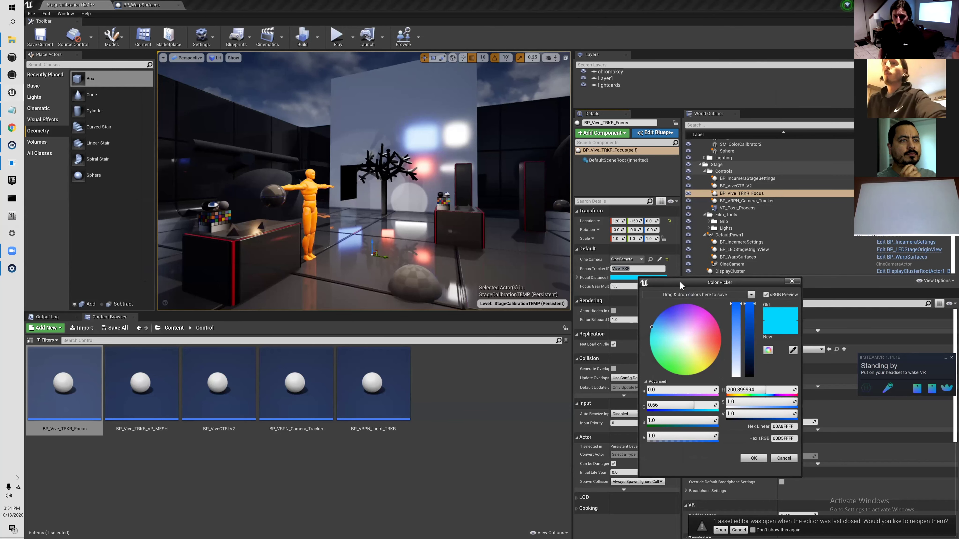
left_click_drag(680, 285, 677, 290)
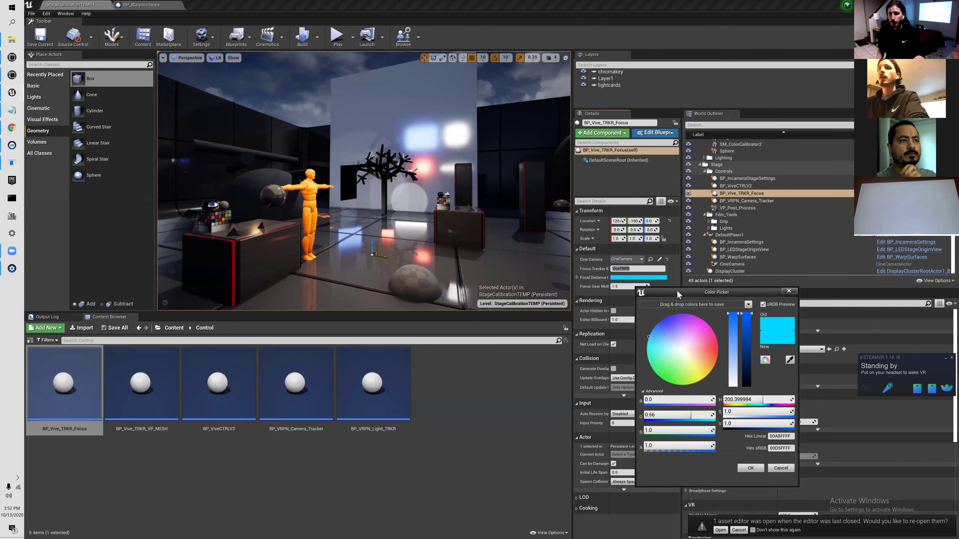
left_click_drag(676, 290, 706, 287)
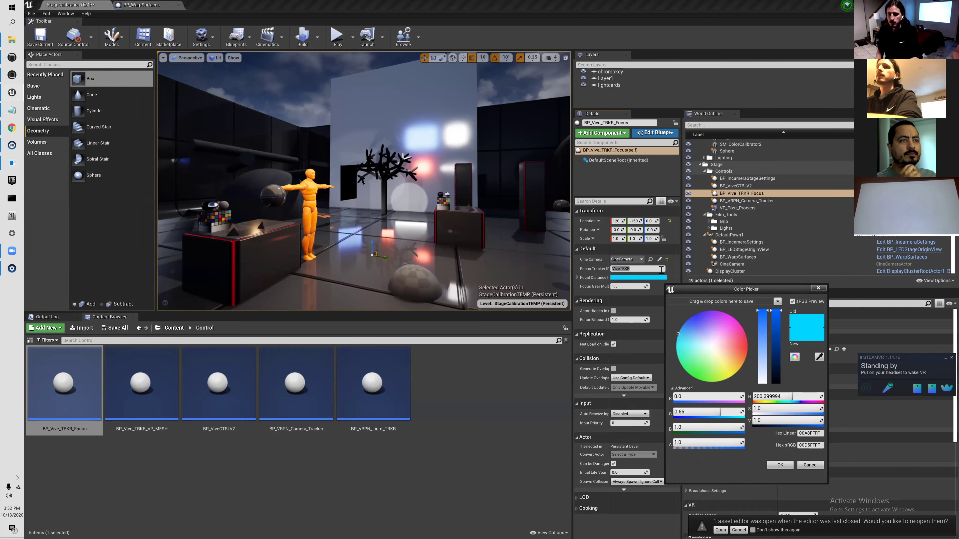
left_click_drag(698, 285, 698, 293)
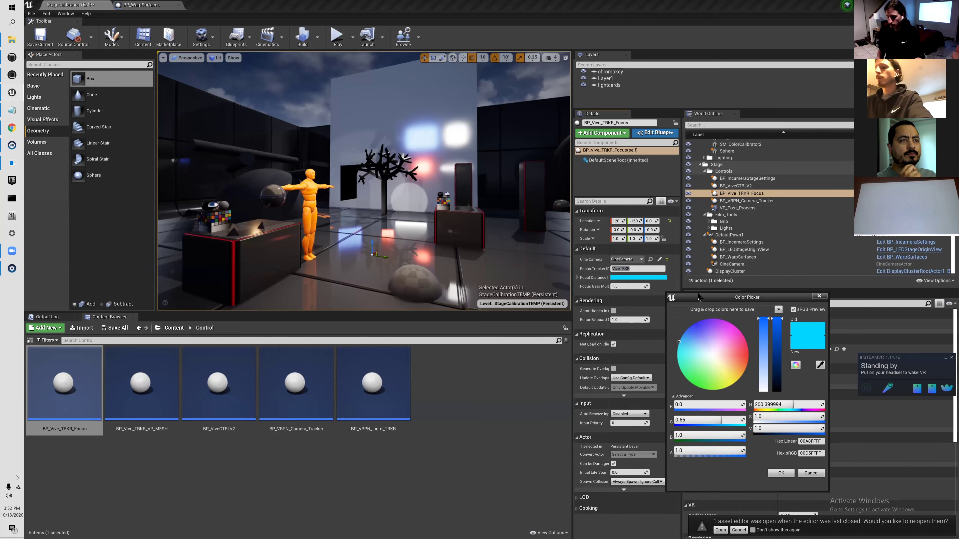
left_click(577, 277)
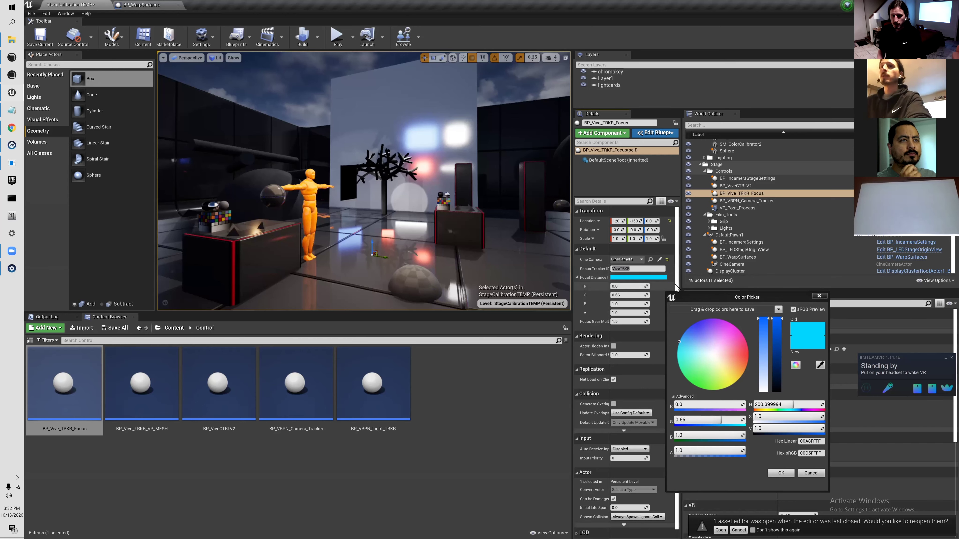
left_click_drag(691, 293, 719, 277)
left_click(848, 280)
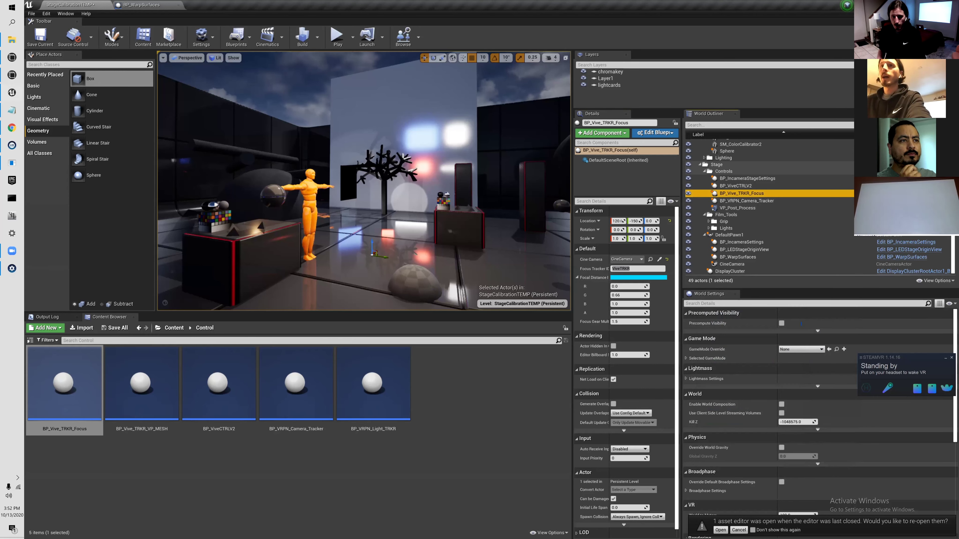
Step: Shift the focal distance colour of BP_Vive_TRKR_Focus to a slightly deeper blue with a hue of about 203.93 and green of 0.601123
left_click(633, 280)
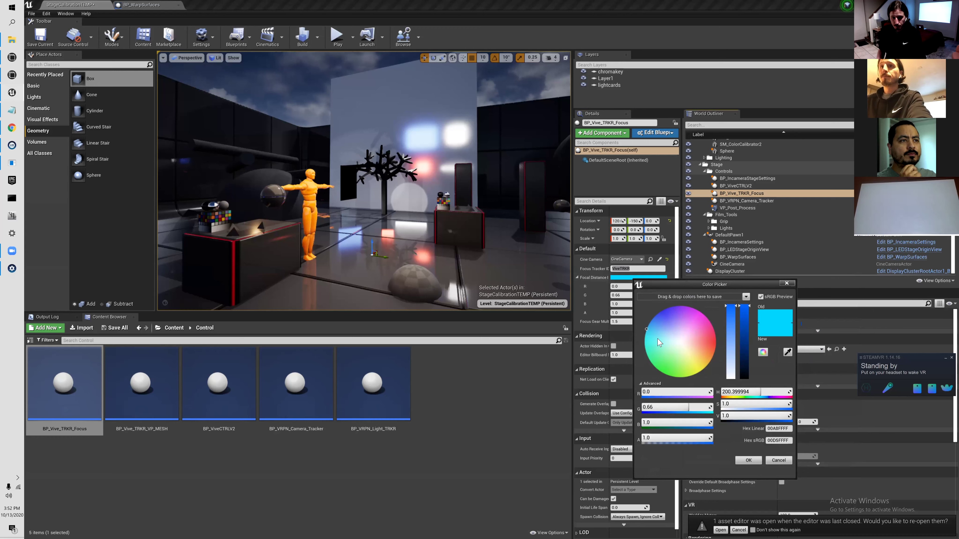
left_click(651, 323)
left_click_drag(650, 327, 647, 327)
left_click_drag(750, 283, 742, 284)
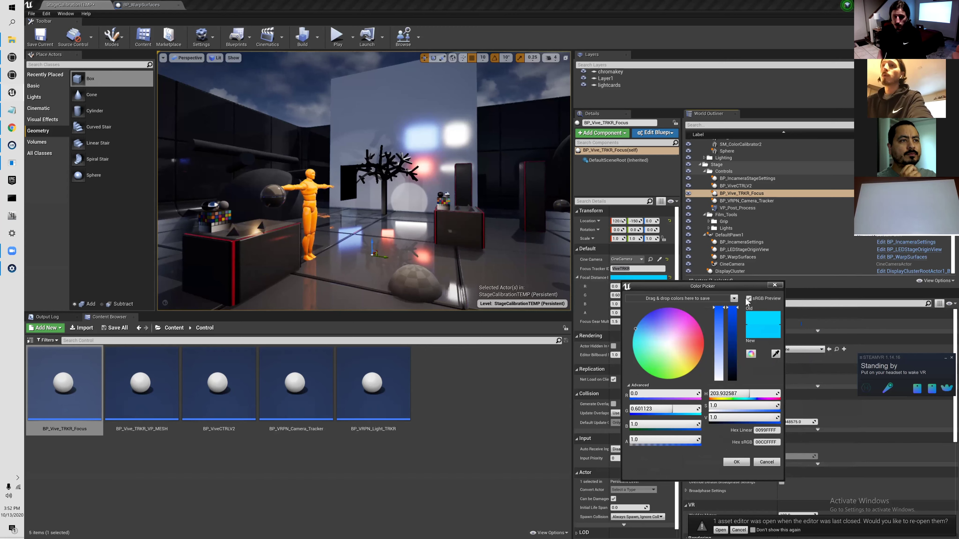
left_click_drag(739, 286, 750, 284)
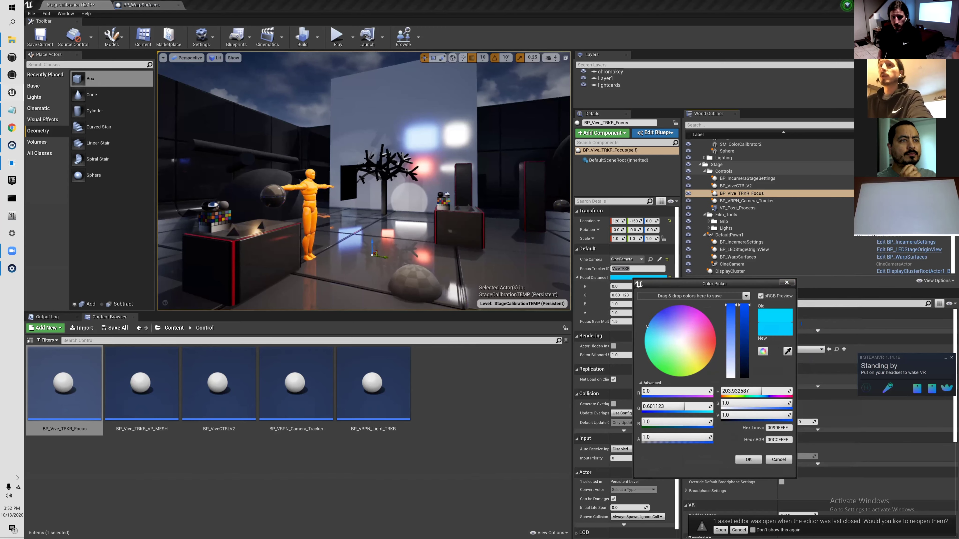
left_click(787, 281)
Step: Point out the focus gear multiplier setting of BP_Vive_TRKR_Focus
left_click(621, 324)
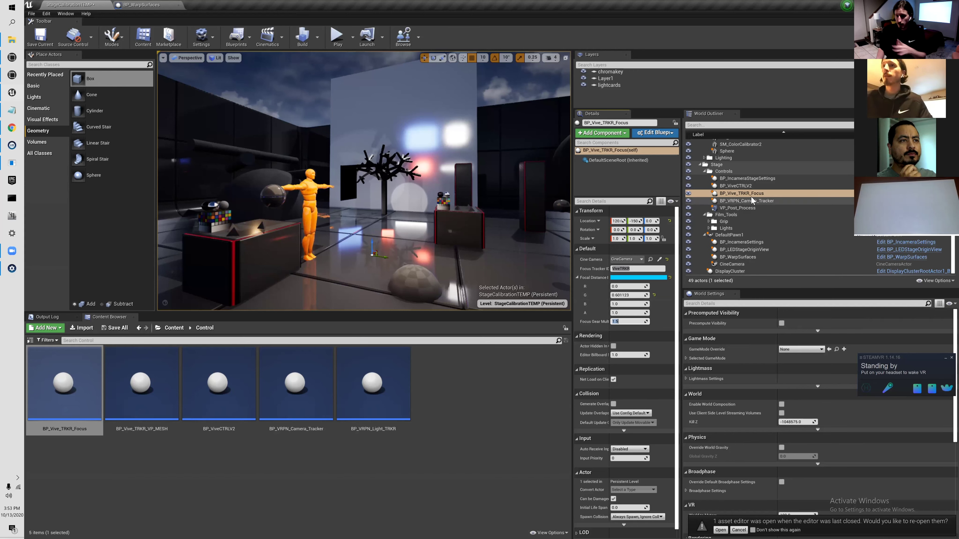
scroll(679, 319, "down", 1)
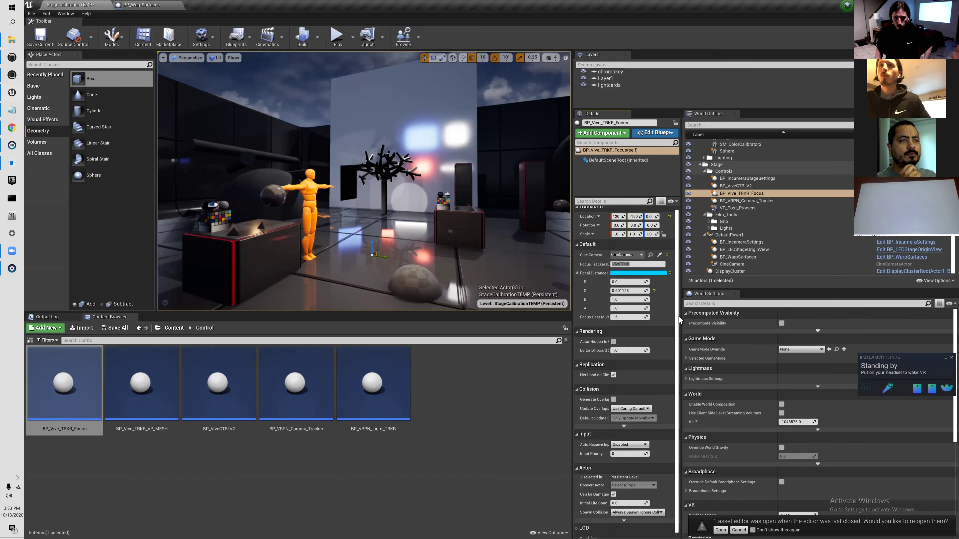
left_click(623, 317)
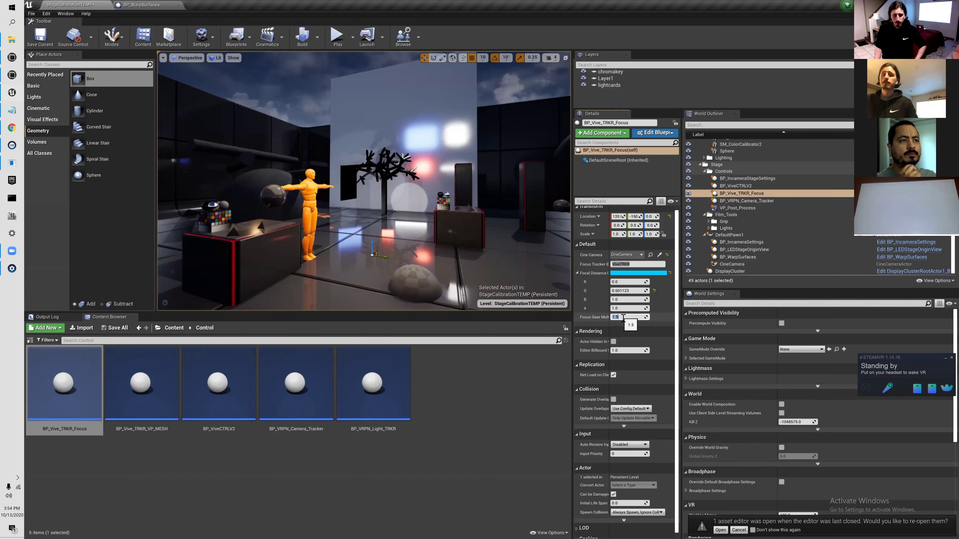
left_click(491, 479)
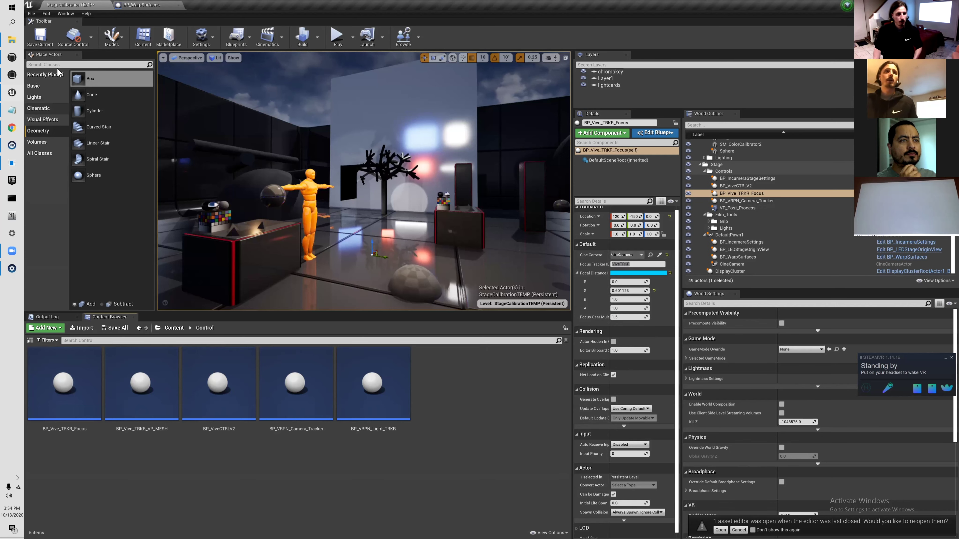
Step: Save the level, switch to nDisplay Launcher and run the Fursa_VP_ToolKit_V1 project with FURSA_VP_TOOLKIT_CONFIG.cfg
left_click(40, 36)
left_click(13, 76)
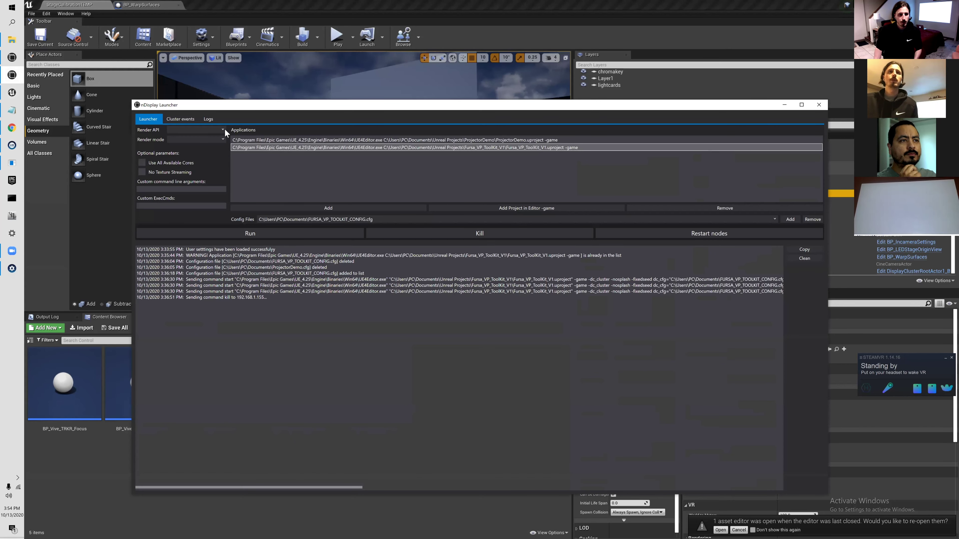
left_click(275, 229)
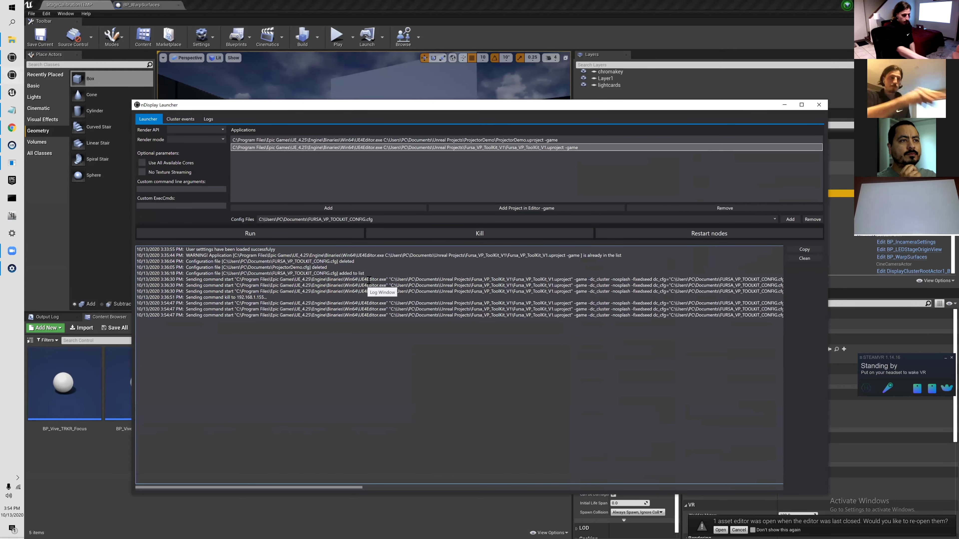
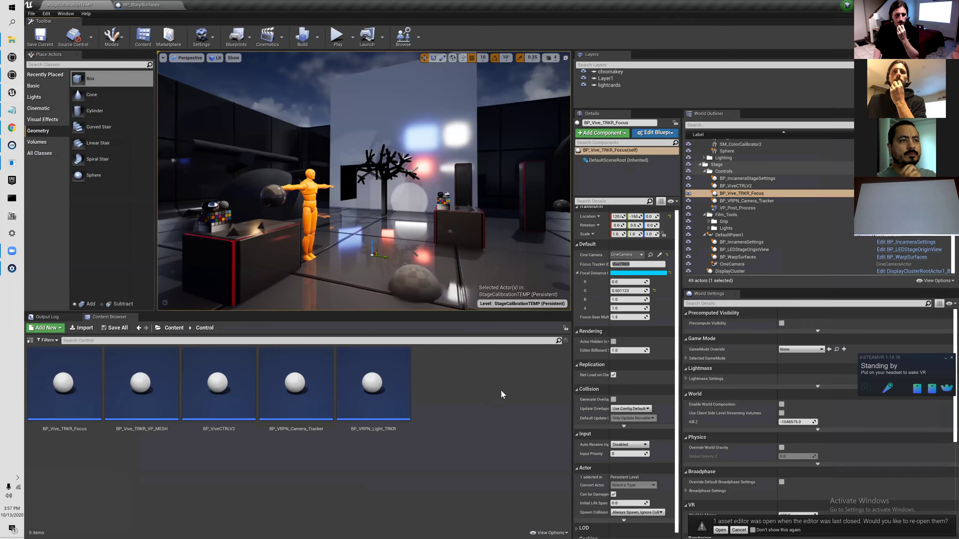
Step: Add BP_Vive_TRKR_VP_MESH to the stage floor in the level and move it into the Controls folder
left_click_drag(168, 397, 375, 265)
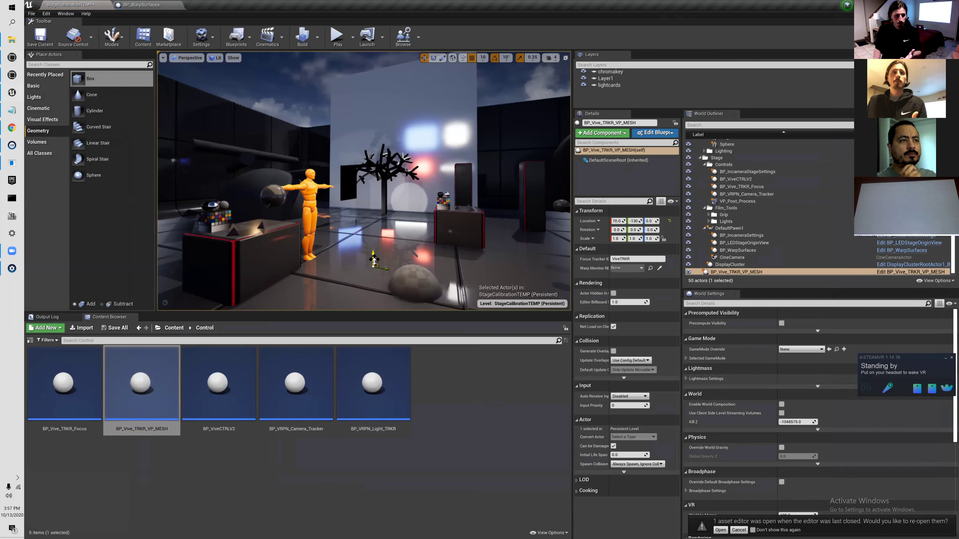
left_click_drag(722, 273, 726, 167)
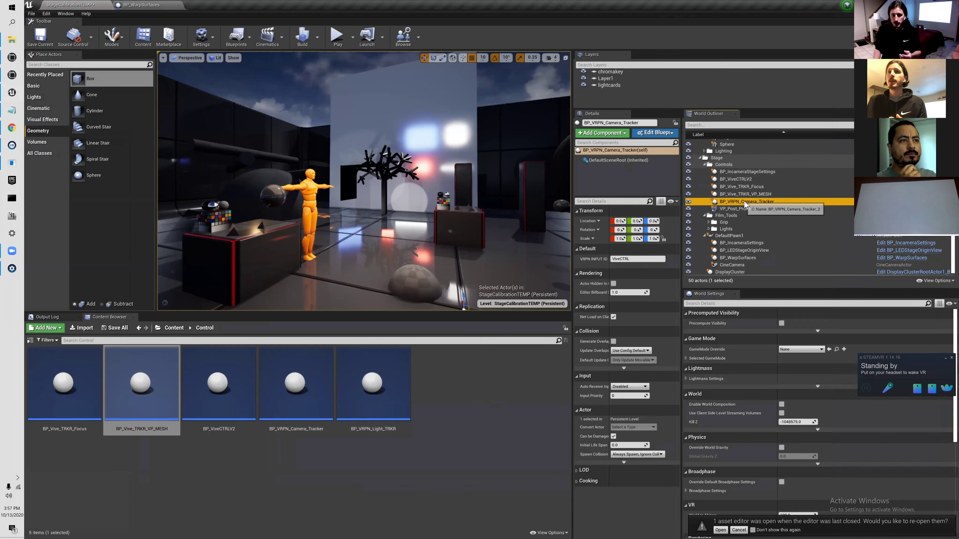
left_click(611, 259)
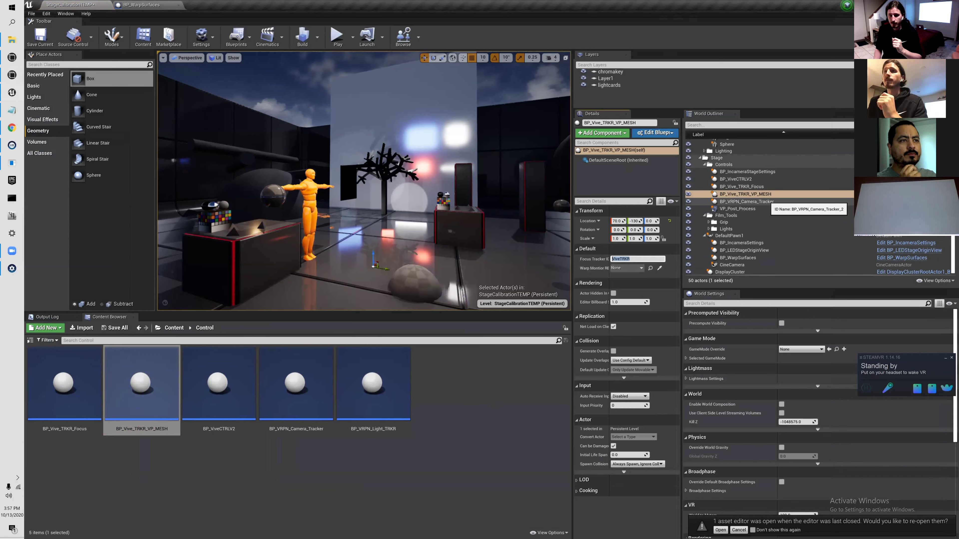
Step: Delete the BP_Vive_TRKR_Focus actor from the level
left_click(753, 187)
right_click(769, 187)
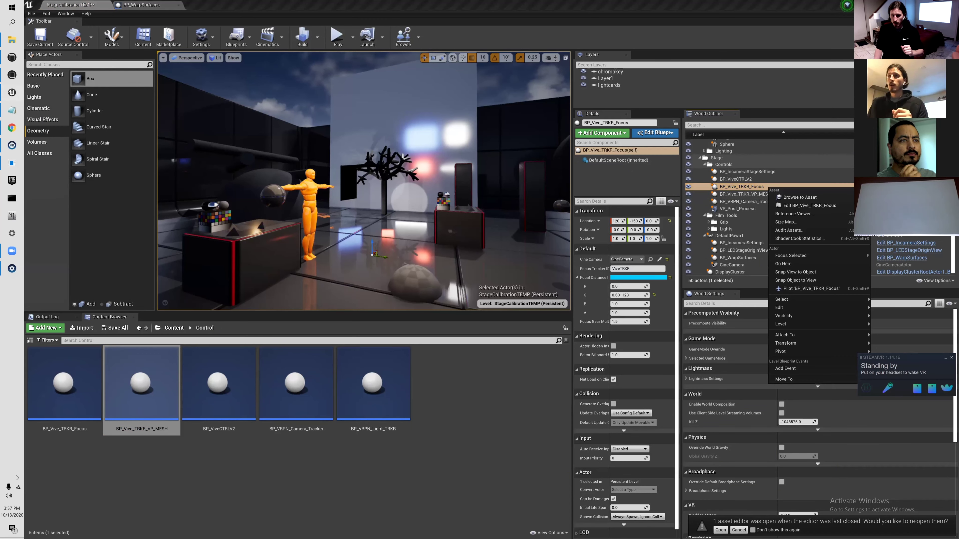
mouse_move(793, 307)
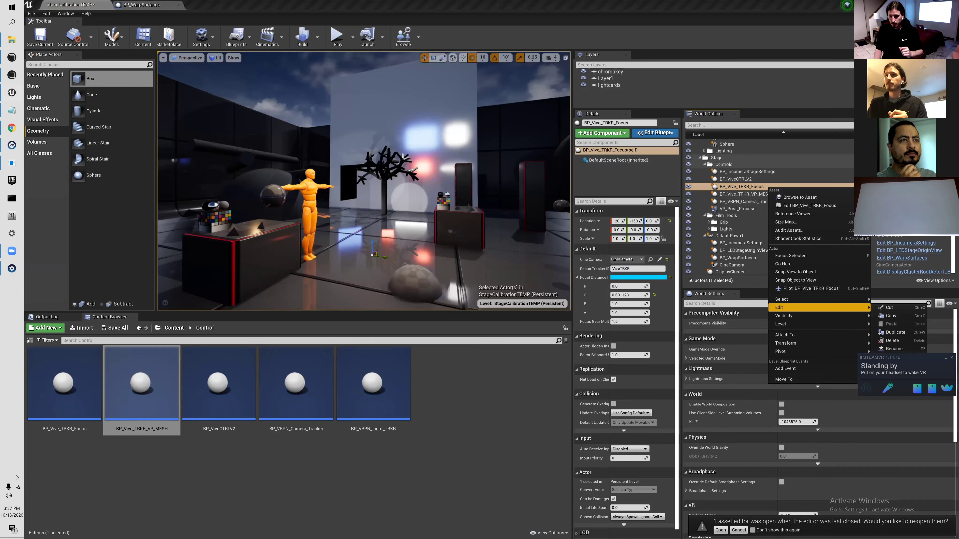
left_click(892, 340)
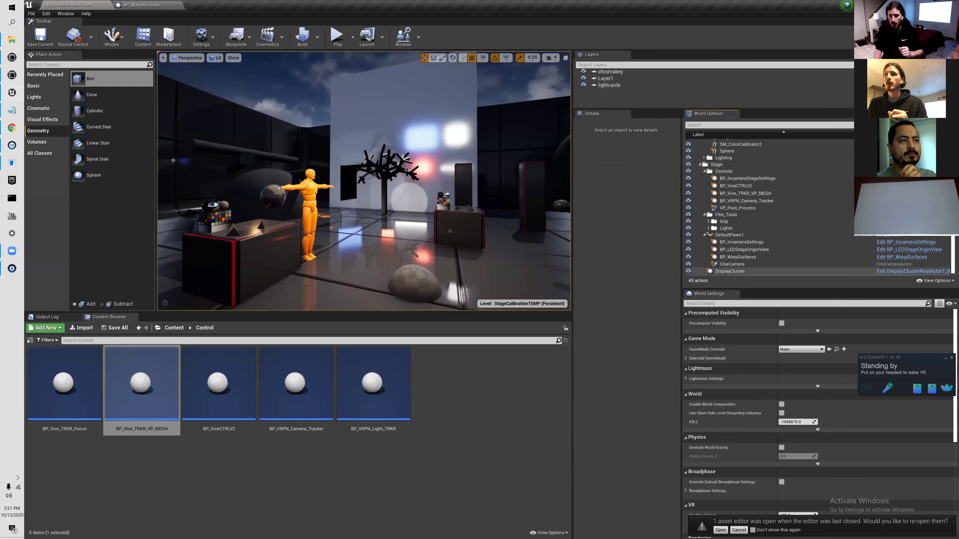
Step: Assign BP_WarpSurfaces as the warp monitor reference of BP_Vive_TRKR_VP_MESH
left_click(756, 194)
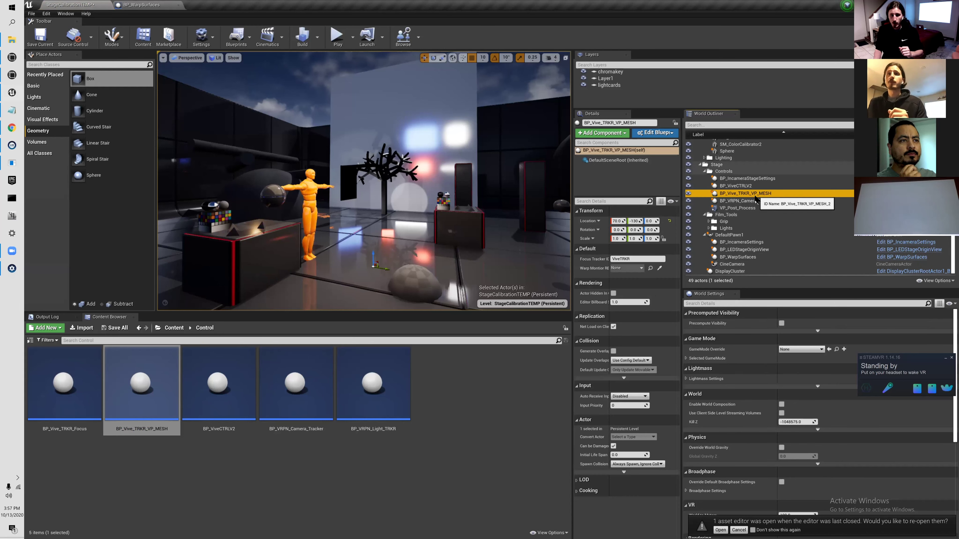
left_click(637, 269)
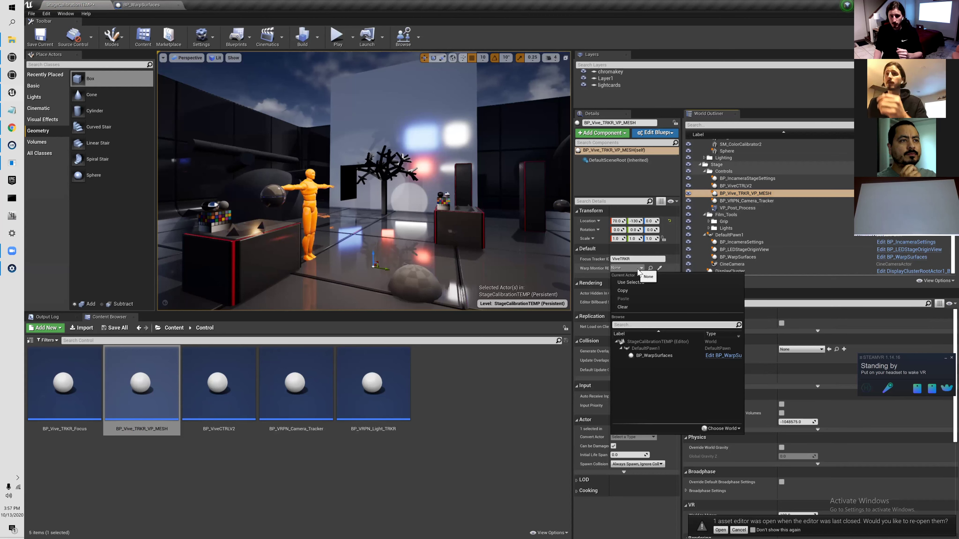
left_click(657, 356)
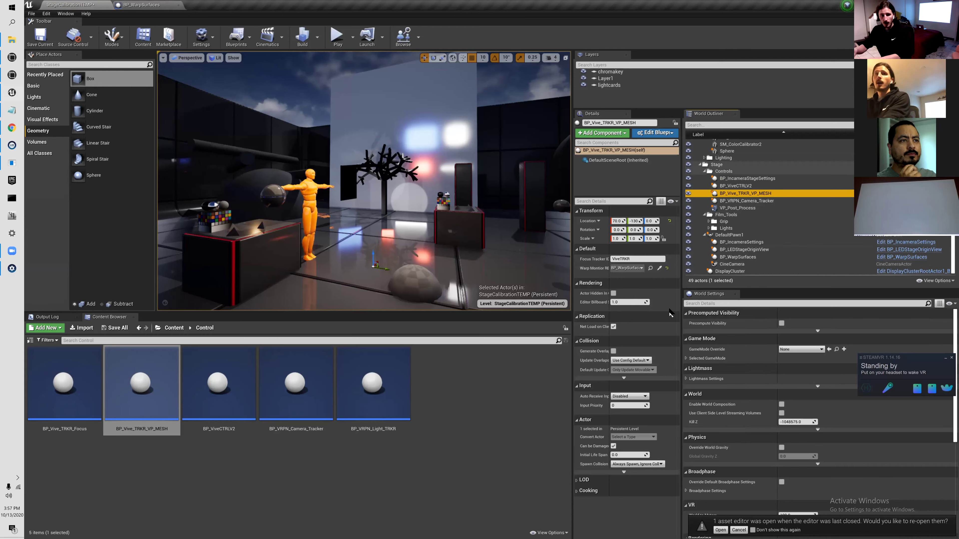
Step: Switch to nDisplay Launcher, run the toolkit project to test the mesh tracker, and kill the running nodes
left_click(12, 75)
left_click(270, 237)
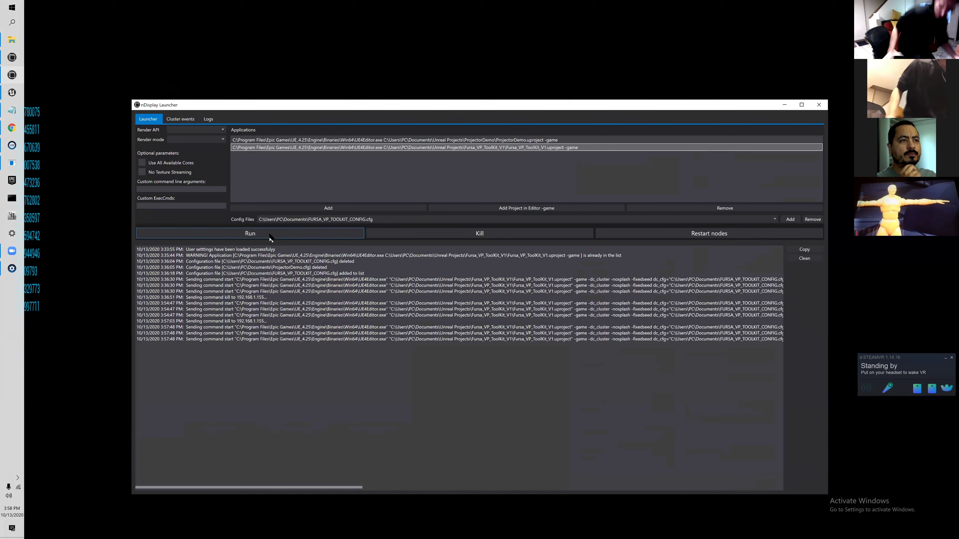
left_click(427, 252)
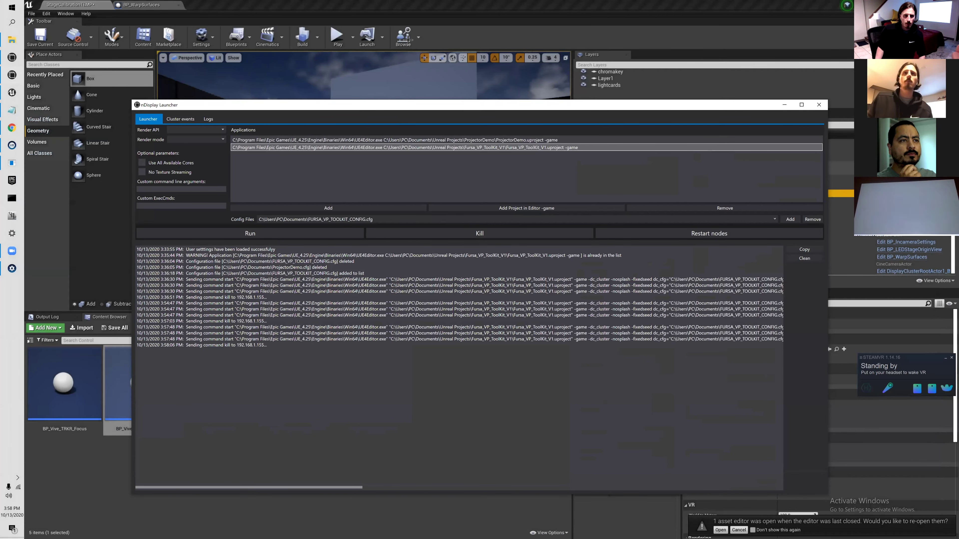
Step: Return to Unreal Editor and save the stage calibration level
left_click(471, 21)
mouse_move(452, 183)
right_mouse_down()
mouse_move(464, 187)
mouse_move(447, 187)
right_mouse_up()
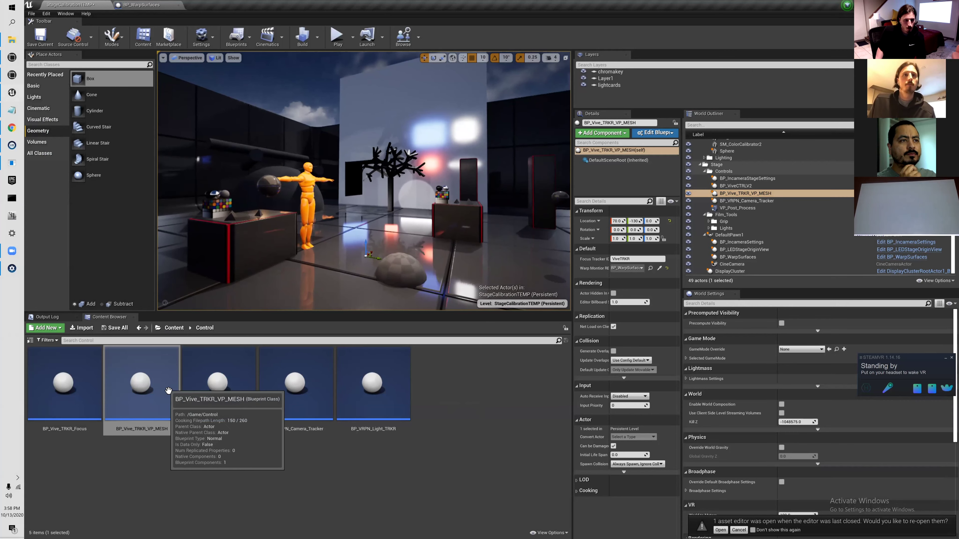
right_click_drag(412, 154, 419, 155)
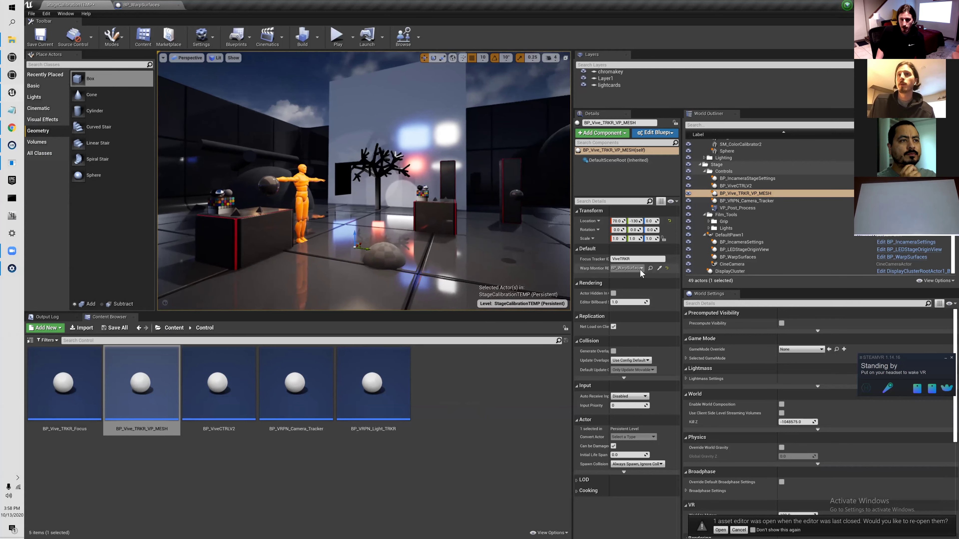
left_click(51, 44)
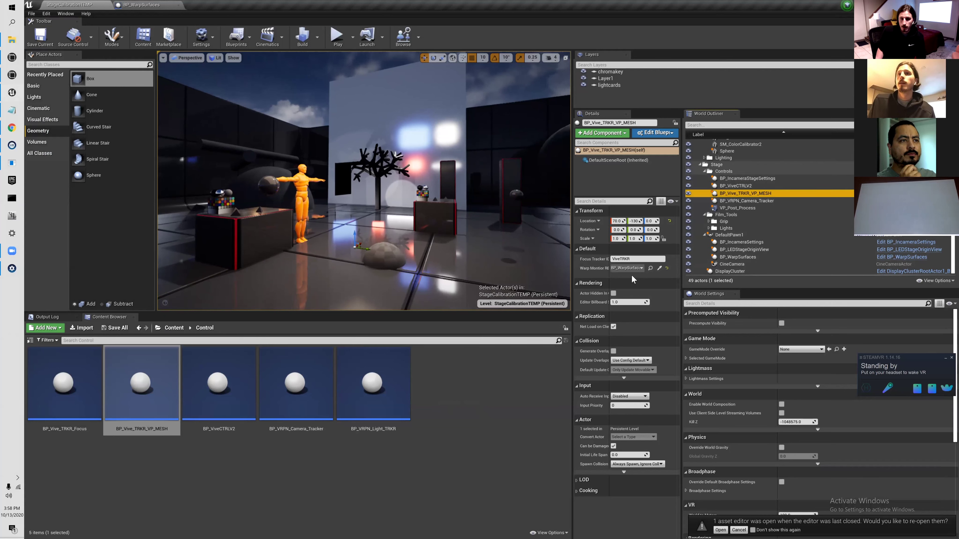
Step: Review the Focus Tracker ID and the warp monitor reference of BP_Vive_TRKR_VP_MESH
left_click(621, 259)
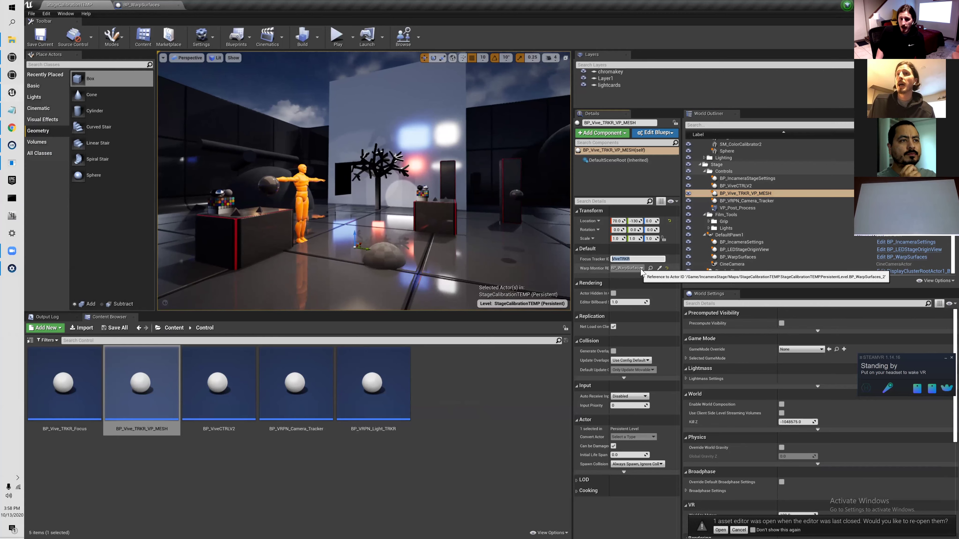
left_click(626, 267)
left_click(649, 363)
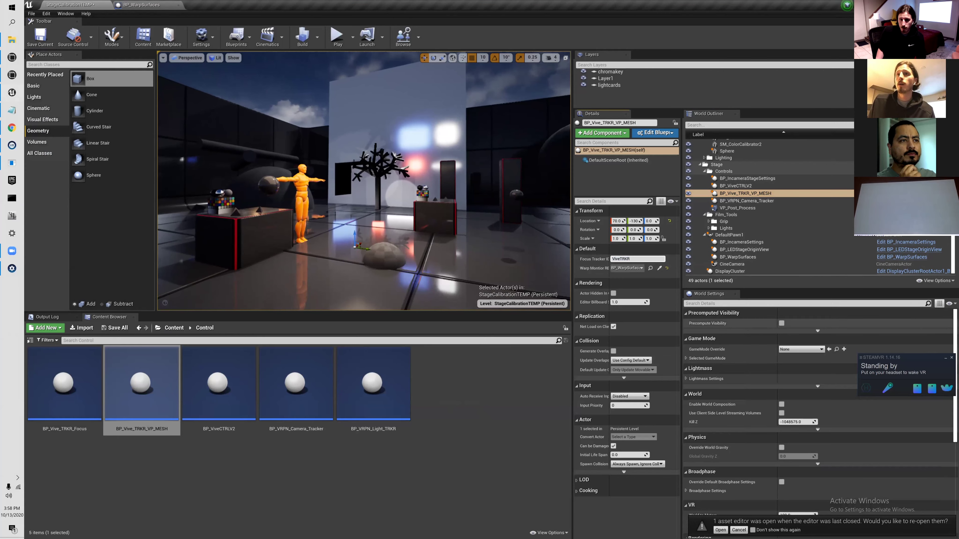
Step: Open the BP_WarpSurfaces blueprint and select the Projector variable node in the Event Graph's viewport setup connected to Event BeginPlay
left_click(738, 257)
left_click(902, 257)
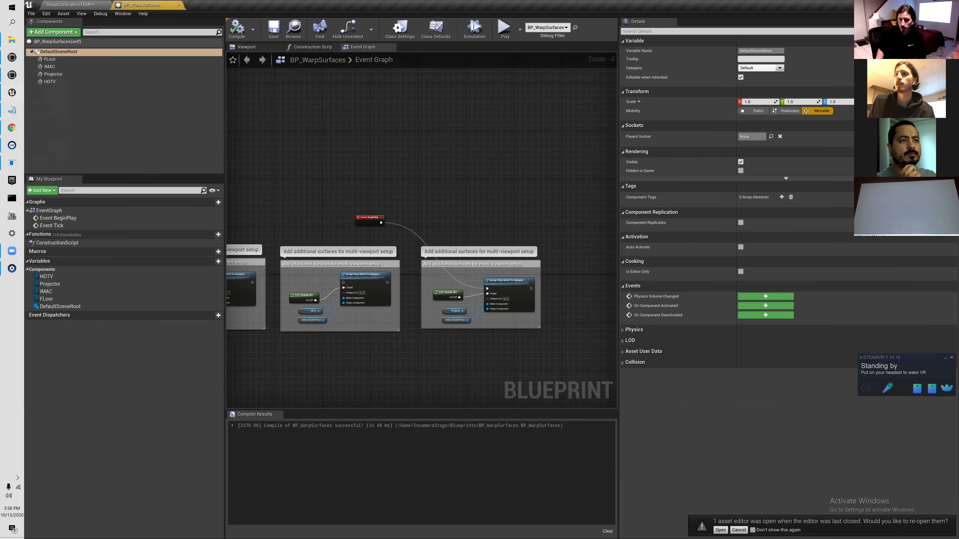
right_click_drag(525, 216, 485, 169)
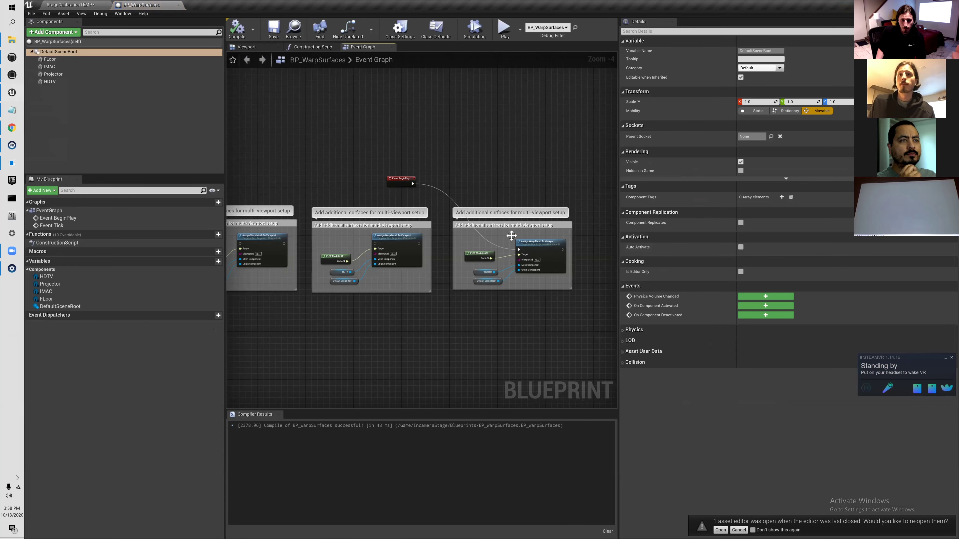
left_click(484, 271)
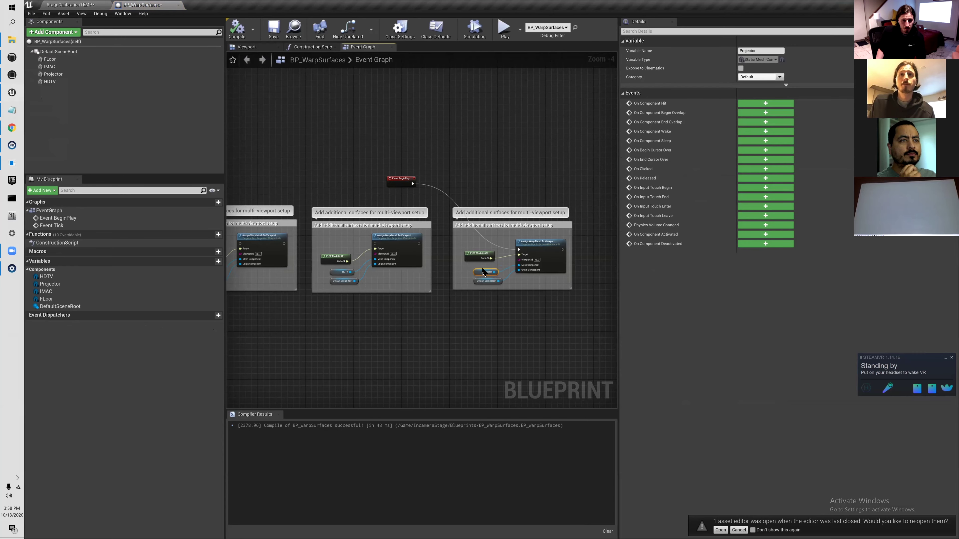
Step: View the BP_WarpSurfaces meshes in 3D, and select the BP_Vive_TRKR_VP_MESH actor in the stage level
left_click(247, 47)
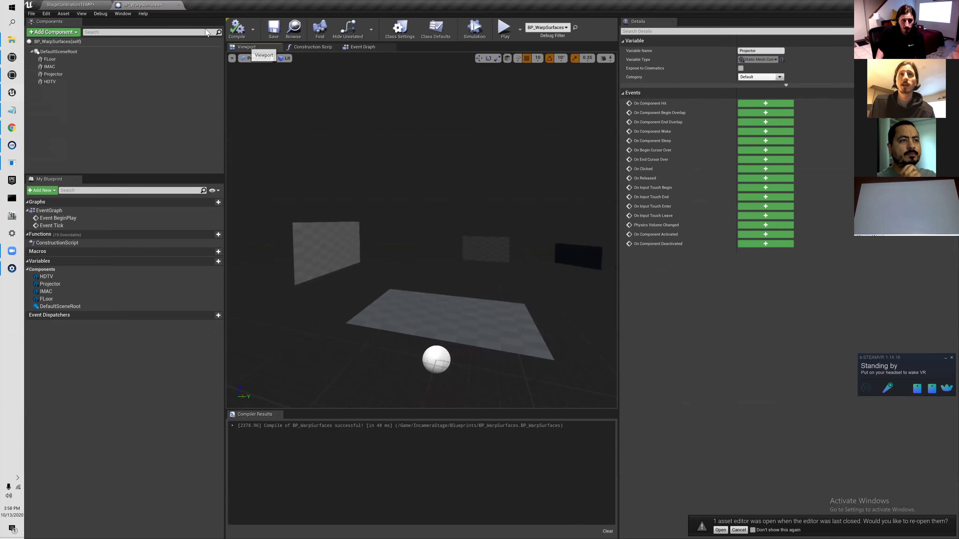
left_click(76, 4)
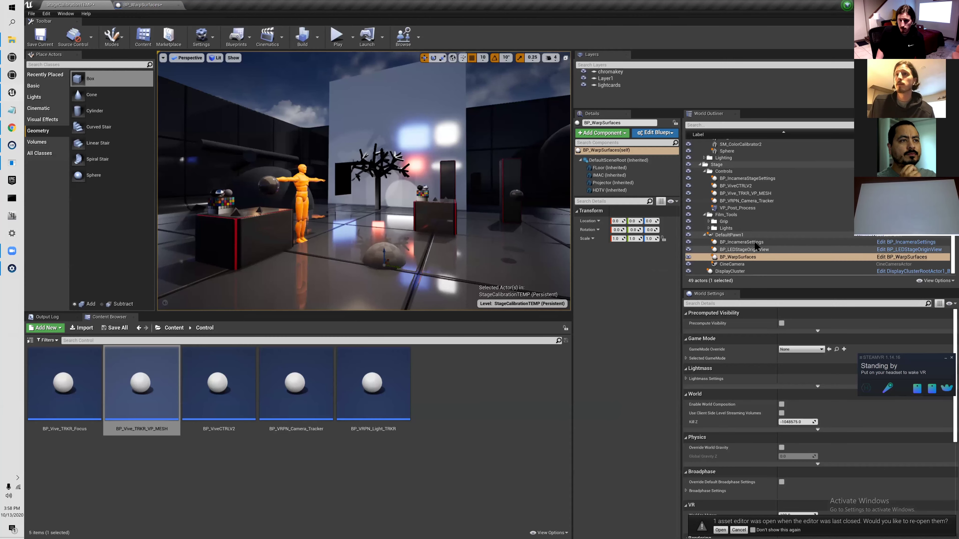
left_click(746, 193)
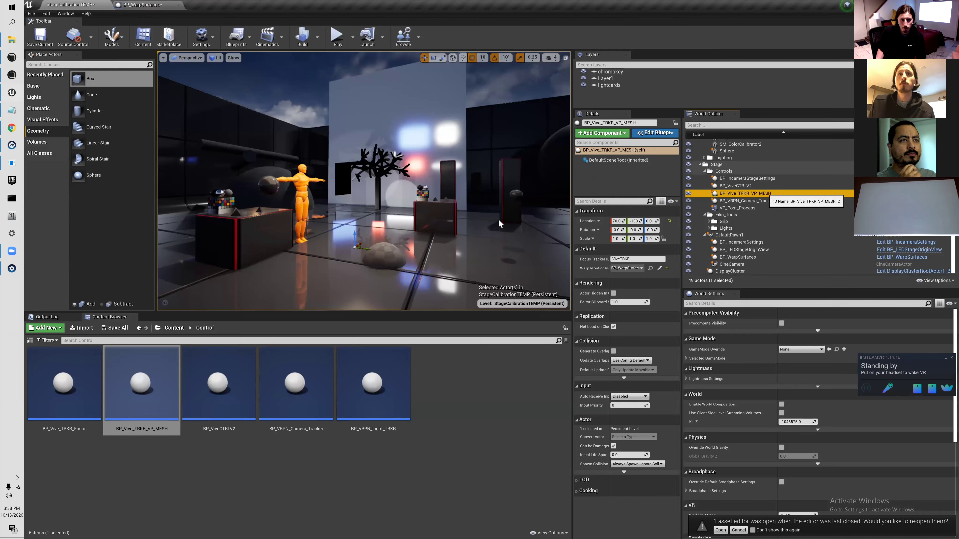
Step: Resize the editor window to fill most of the desktop and open the BP_Vive_TRKR_VP_MESH blueprint for editing
key("super+Down")
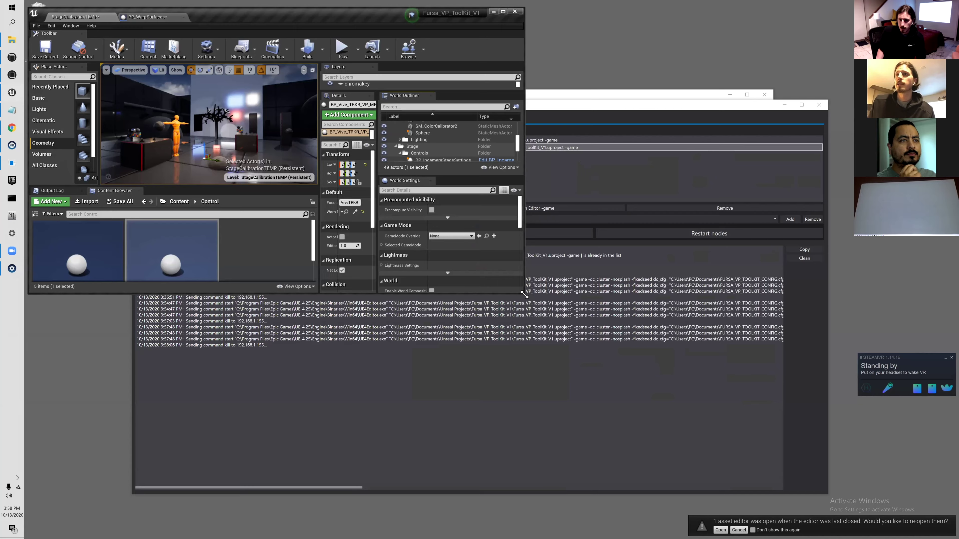
left_click_drag(524, 294, 953, 533)
left_click_drag(717, 16, 680, 15)
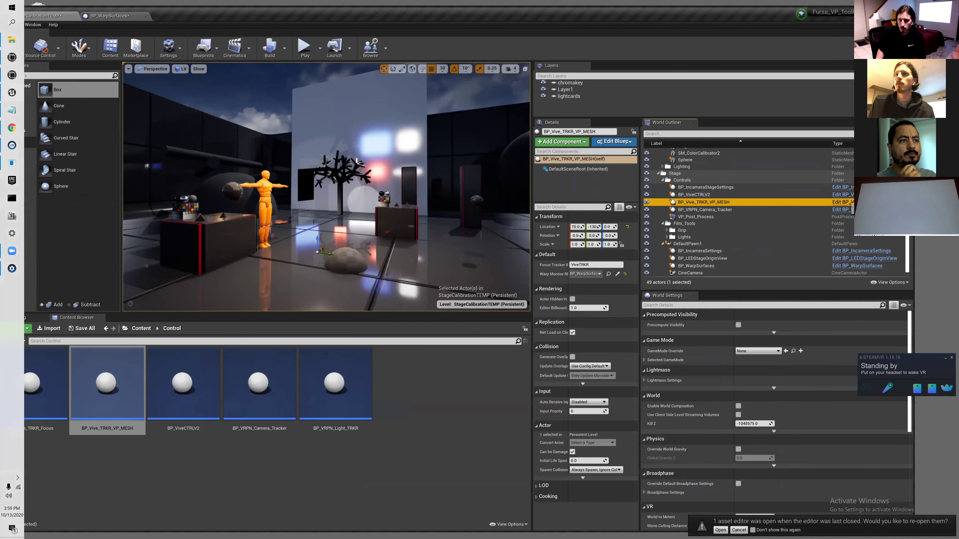
left_click(842, 202)
Step: Add a Get Projector node from the Warp Monitor REF variable and place it below the IMAC node in the Event Graph
mouse_move(423, 289)
right_mouse_down()
mouse_move(405, 279)
mouse_move(467, 278)
mouse_move(427, 290)
right_mouse_up()
mouse_move(348, 311)
right_mouse_down()
mouse_move(323, 319)
mouse_move(353, 317)
right_mouse_up()
left_click_drag(346, 308, 389, 314)
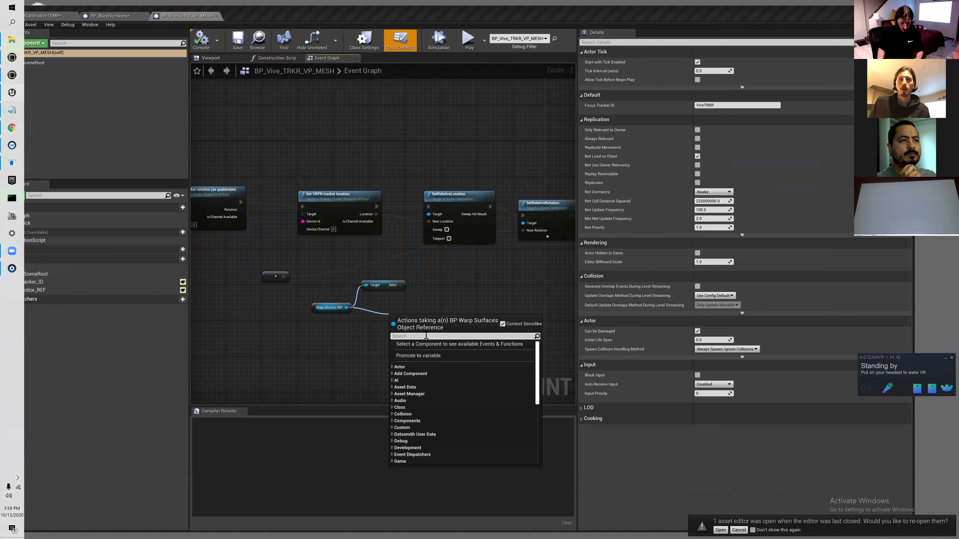
type("get")
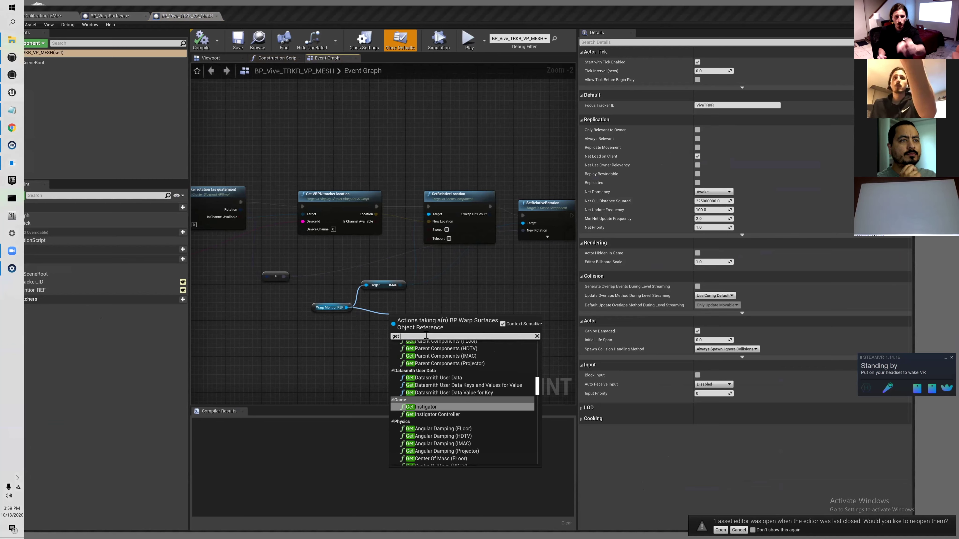
type("projector")
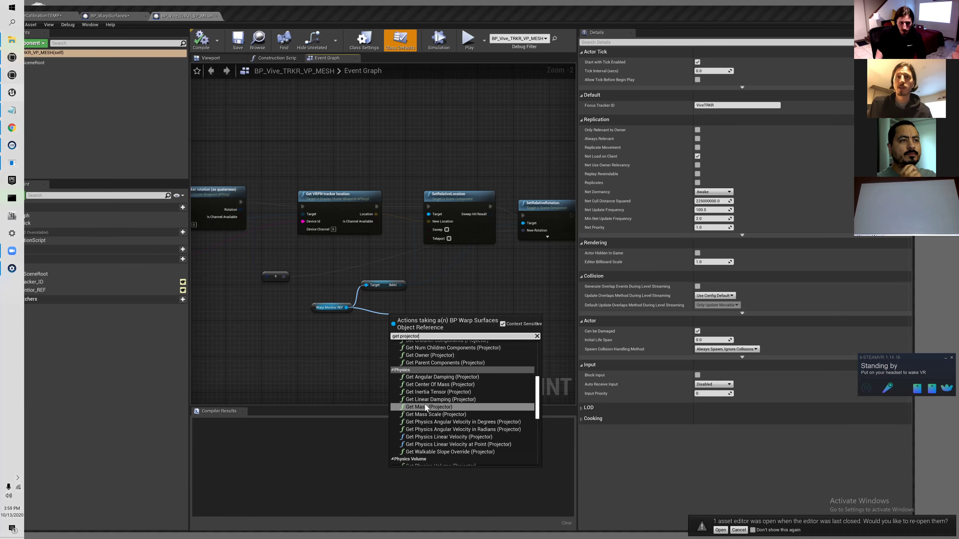
left_click_drag(536, 397, 536, 442)
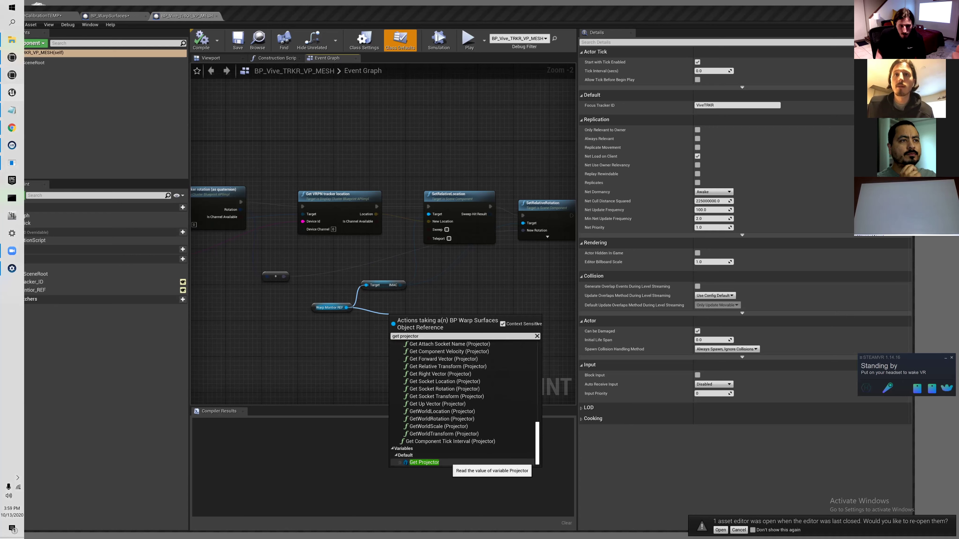
left_click(424, 462)
left_click_drag(430, 324, 528, 226)
left_click_drag(453, 228, 452, 306)
left_click(420, 279)
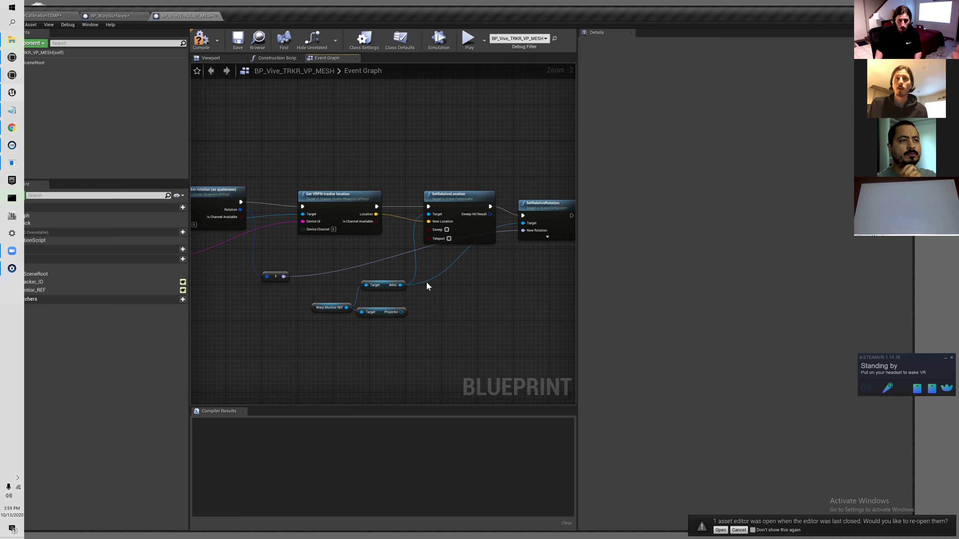
Step: Connect the Projector node to the SetRelativeRotation target in place of IMAC, and align it under the IMAC node
left_click(426, 281, "alt")
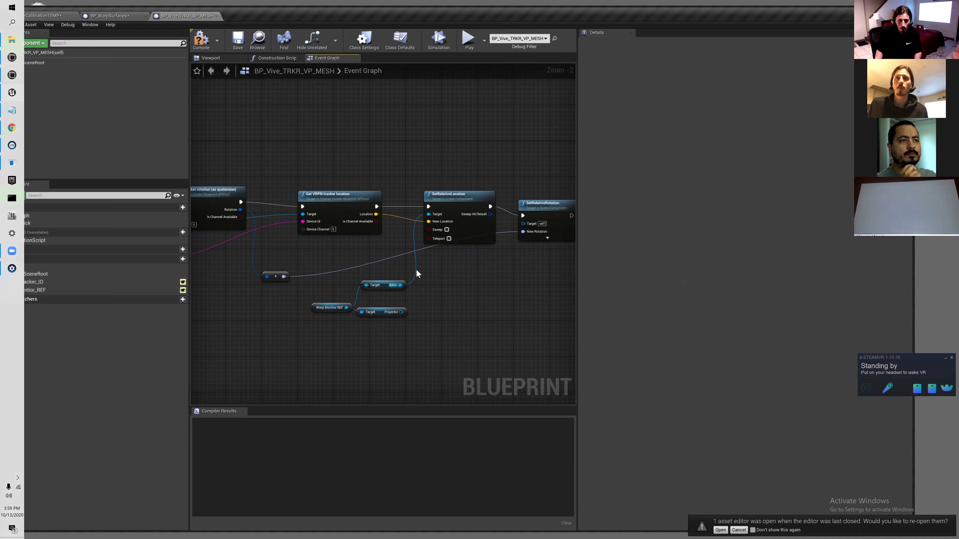
left_click_drag(400, 284, 431, 213)
left_click_drag(401, 312, 524, 223)
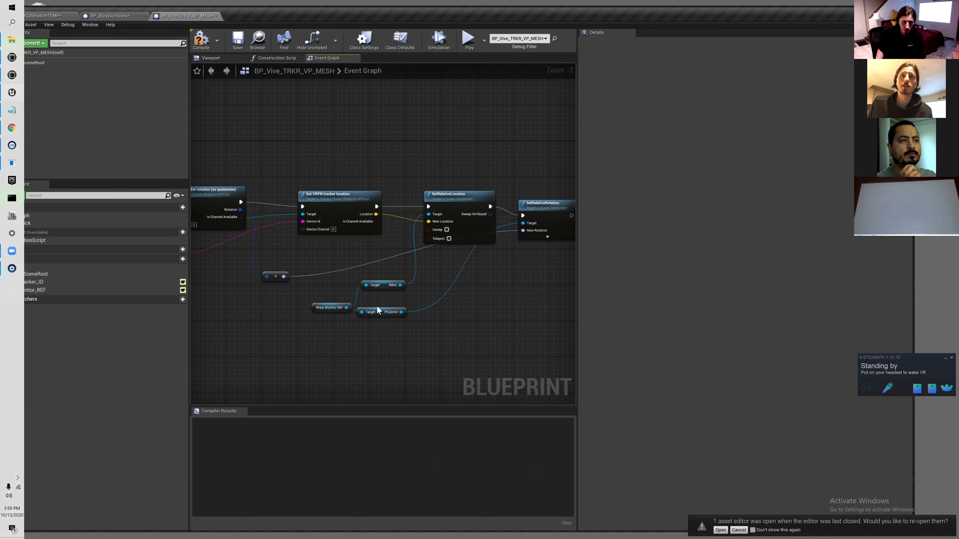
left_click_drag(384, 312, 389, 312)
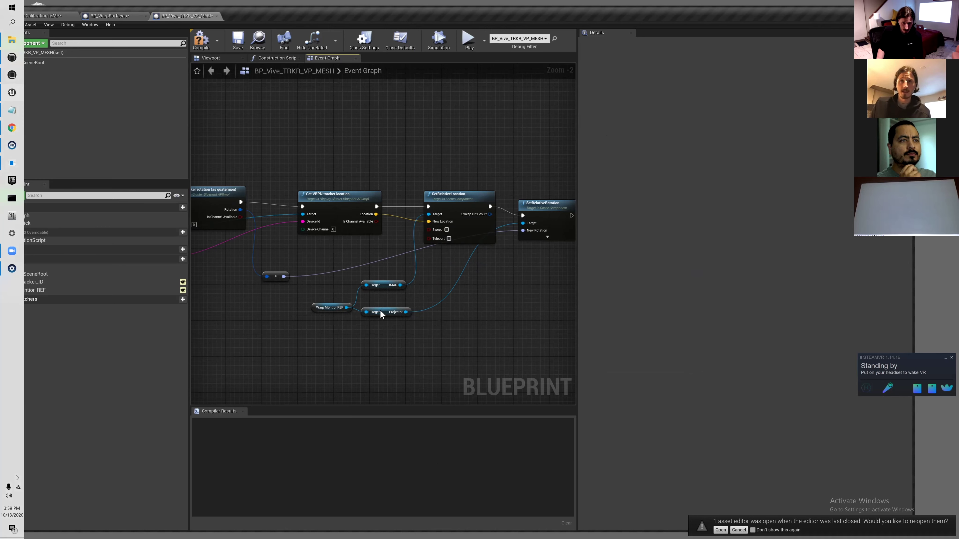
Step: Delete the Projector node from the Event Graph, and compile and save the blueprint
left_click(386, 312)
key("Delete")
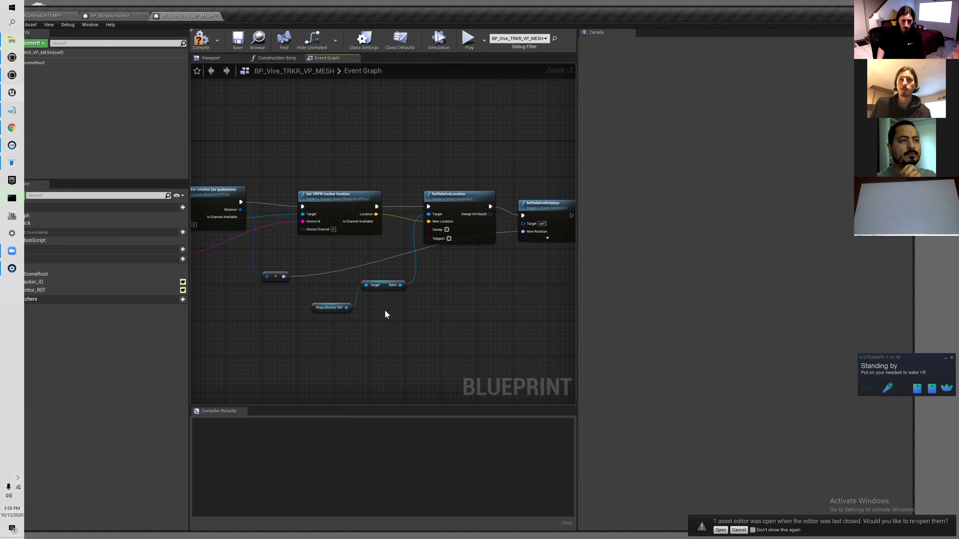
scroll(386, 313, "up", 2)
left_click(221, 47)
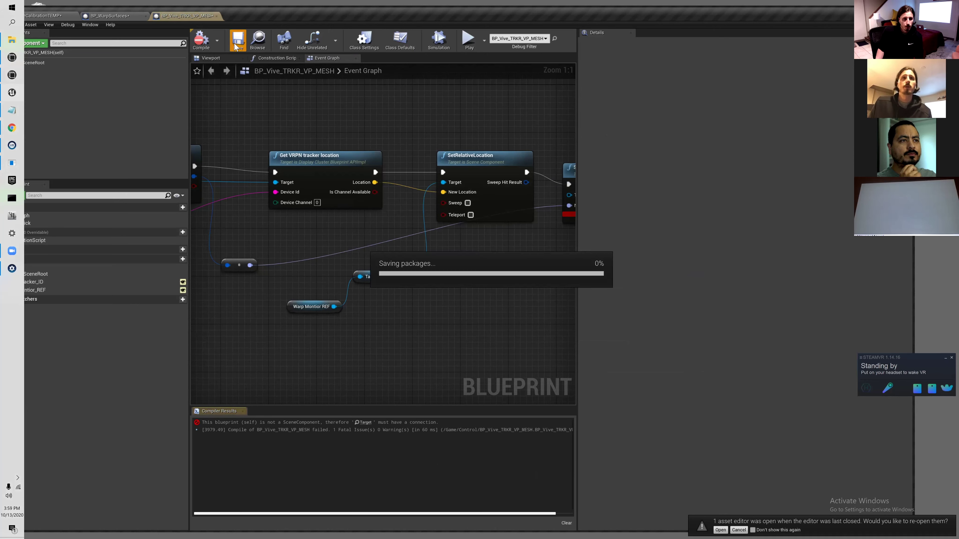
Step: Reconnect the IMAC node to the SetRelativeRotation target, and recompile and save BP_Vive_TRKR_VP_MESH
scroll(470, 271, "down", 2)
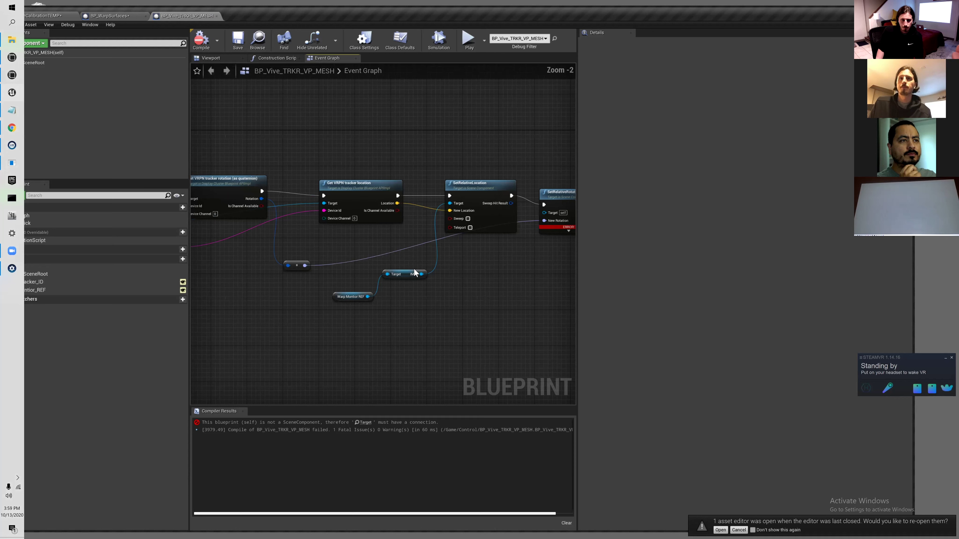
left_click_drag(421, 274, 547, 212)
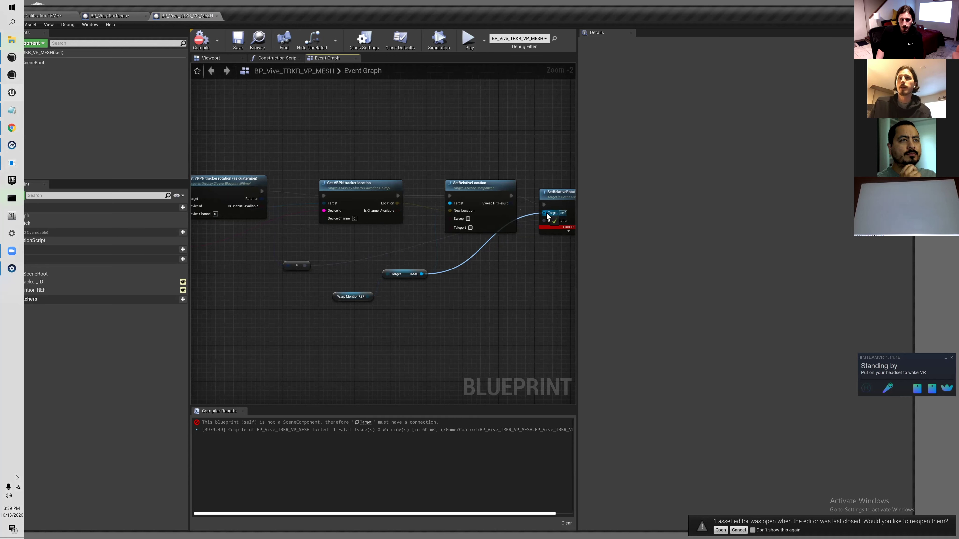
left_click(223, 46)
left_click(237, 40)
Step: Return to the stage calibration level and review the default settings of the BP_ViveCTRLV2 actor
left_click(110, 15)
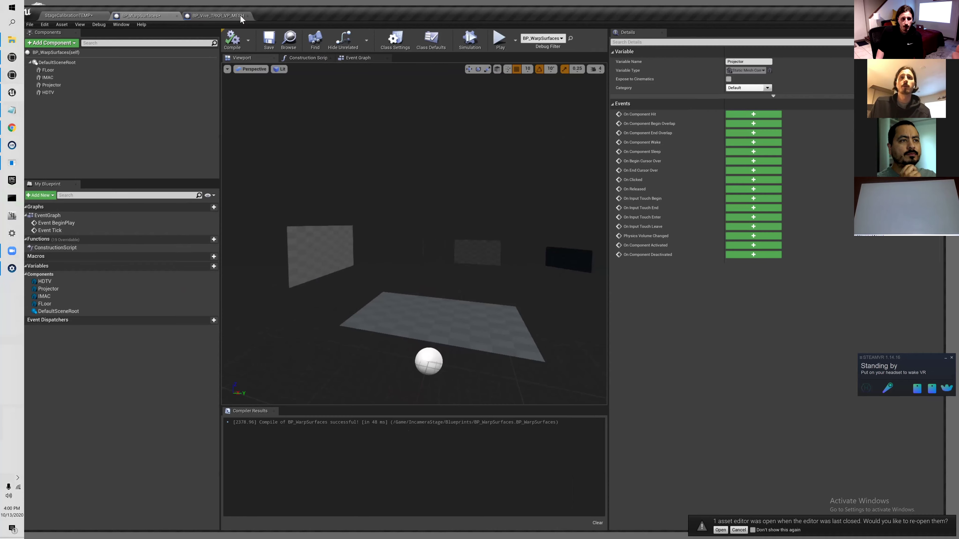
left_click(68, 15)
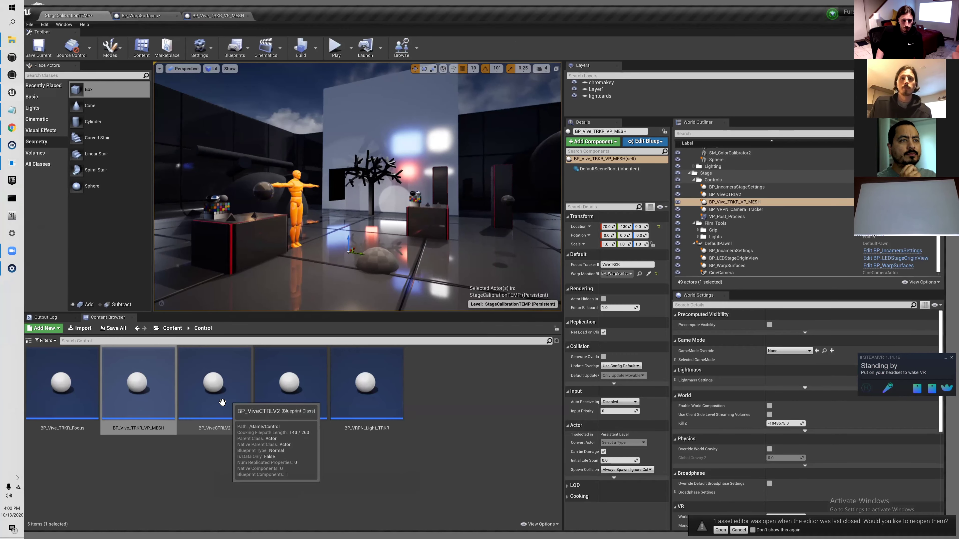
left_click(214, 392)
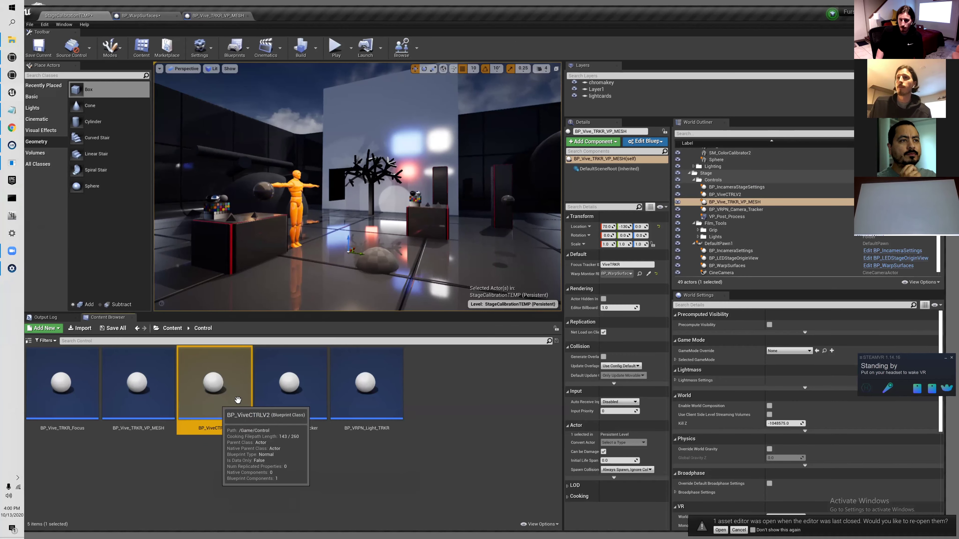
left_click(733, 194)
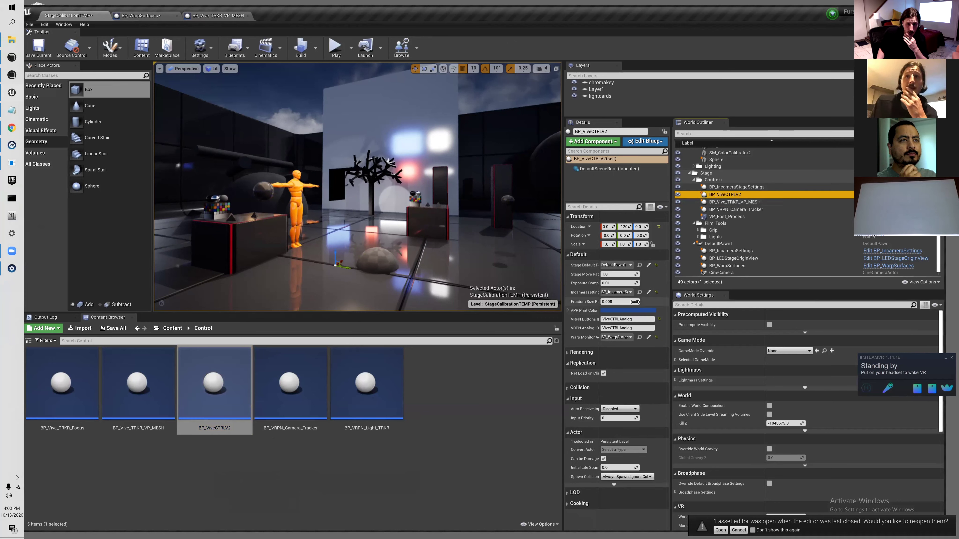
Step: Place a second BP_ViveCTRLV2 in the level with BP_IncameraSettings as its Incamera settings reference, and delete that copy
left_click_drag(227, 391, 342, 267)
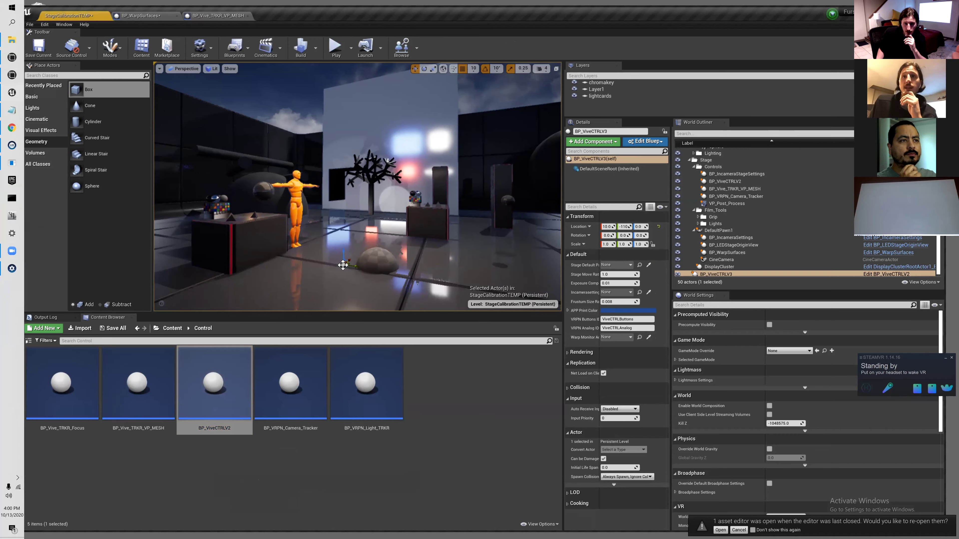
left_click(629, 266)
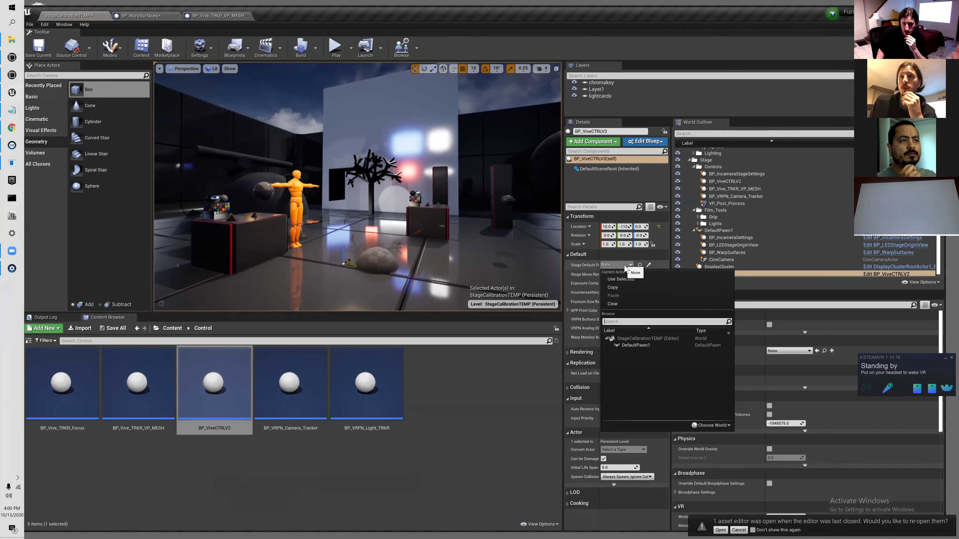
left_click(618, 282)
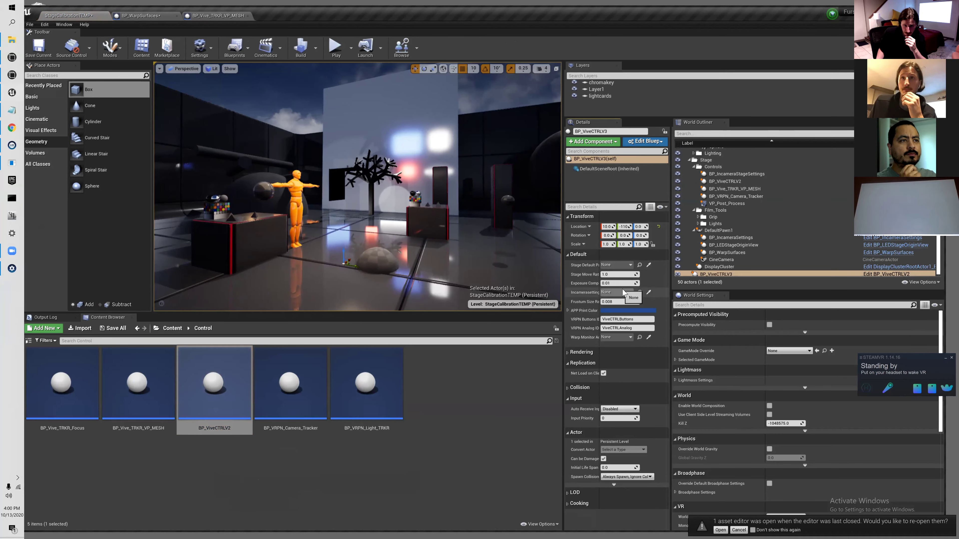
left_click(623, 293)
left_click(644, 374)
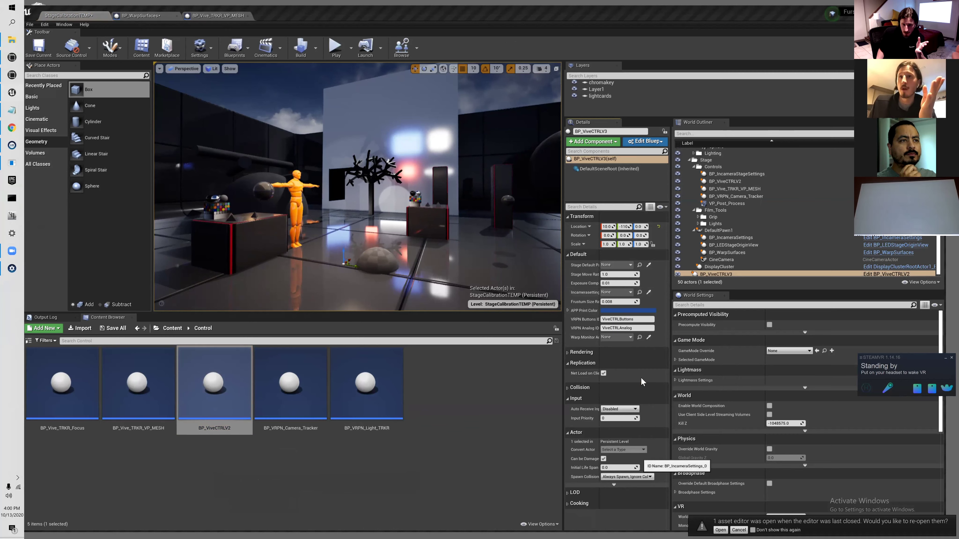
left_click(628, 294)
left_click(607, 320)
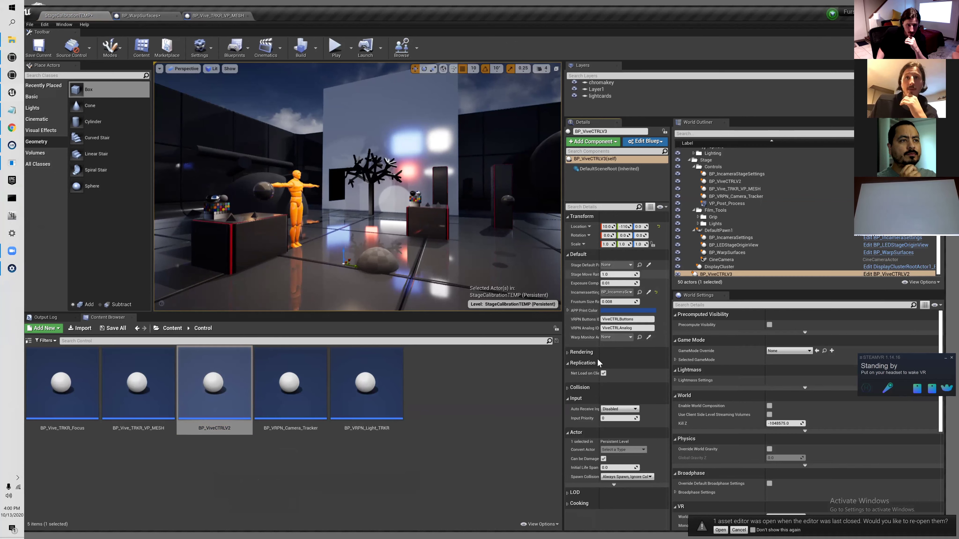
left_click(728, 275)
key("Delete")
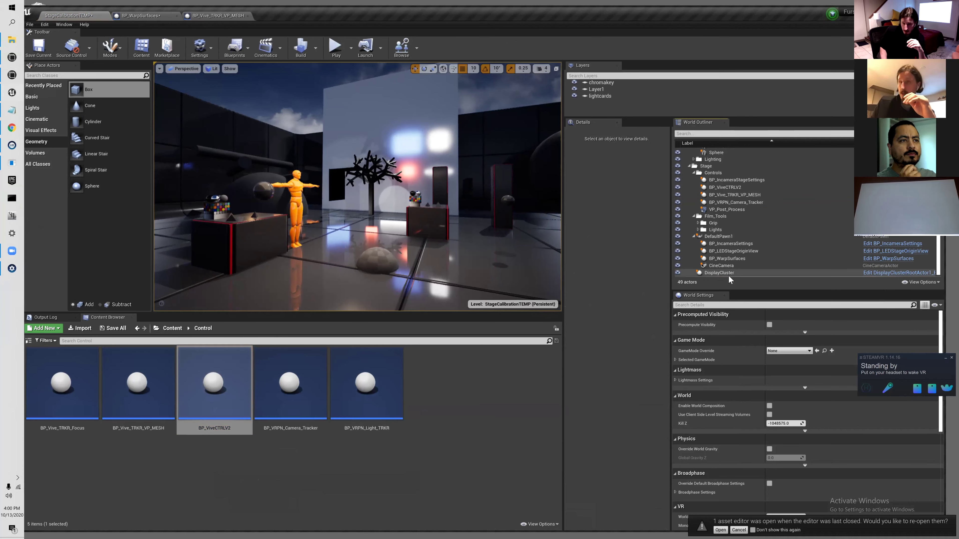
Step: Place a second BP_VRPN_Camera_Tracker in the level to show its VRPN input ID, and delete that copy
left_click(296, 423)
left_click_drag(296, 424, 334, 272)
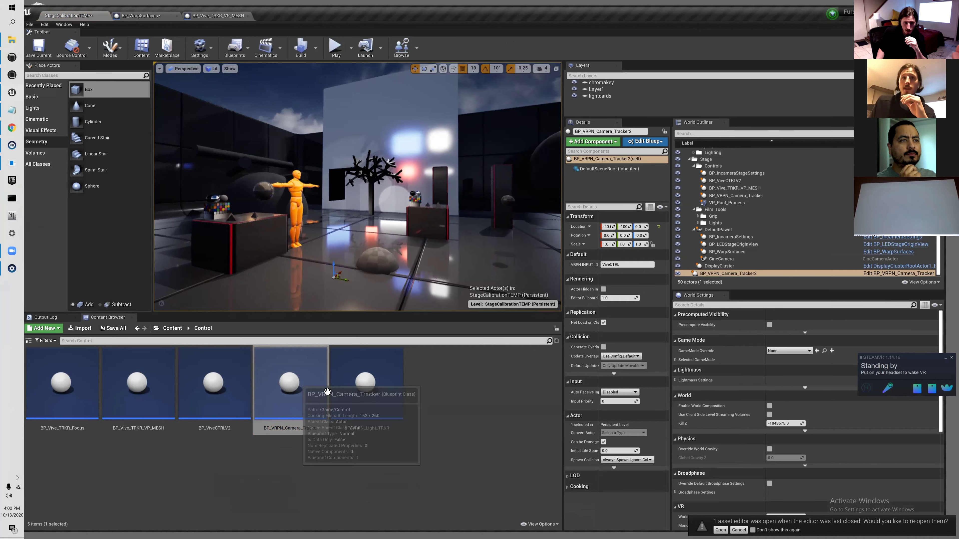
left_click(744, 275)
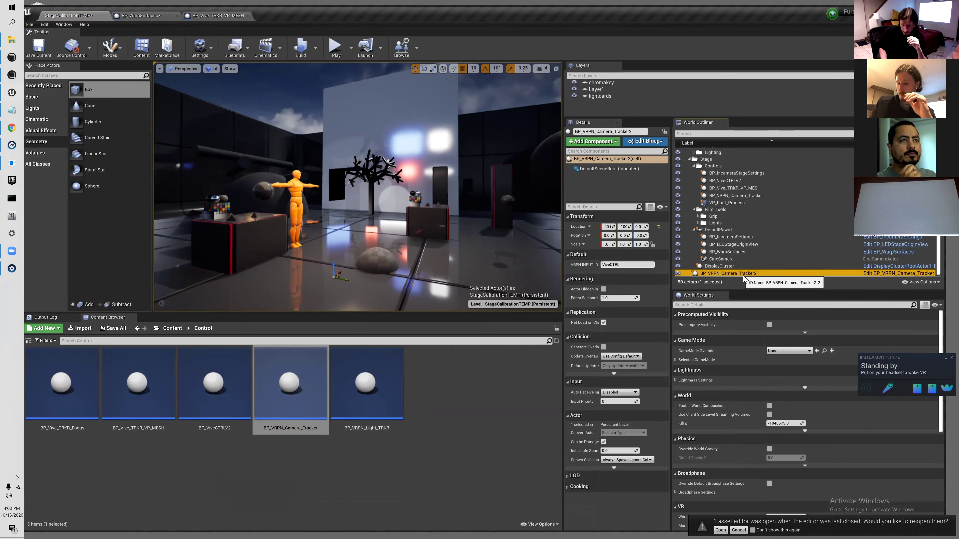
key("Delete")
Step: Place BP_VRPN_Light_TRKR in the level and set its Controlled Light to the FT_Panel_Nova fixture
left_click_drag(368, 391, 349, 279)
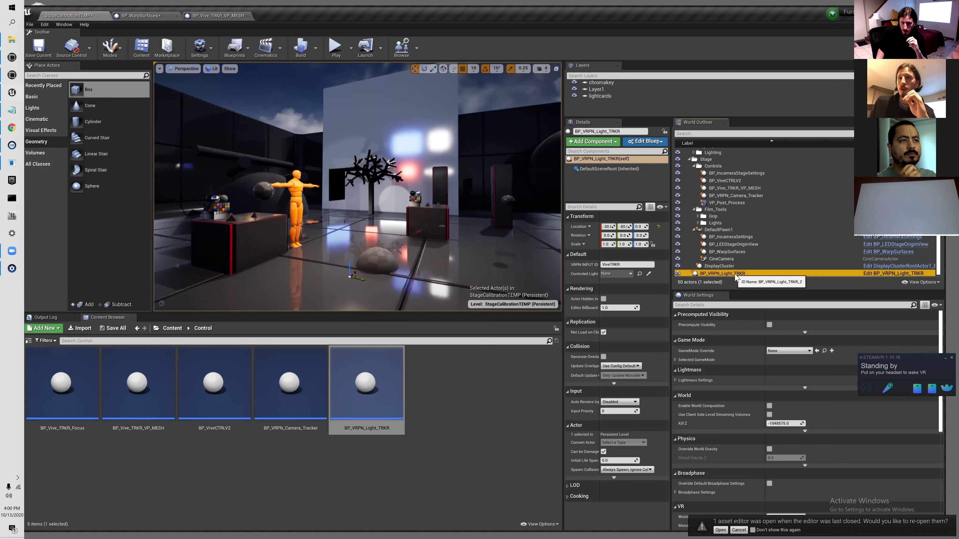
left_click(637, 289)
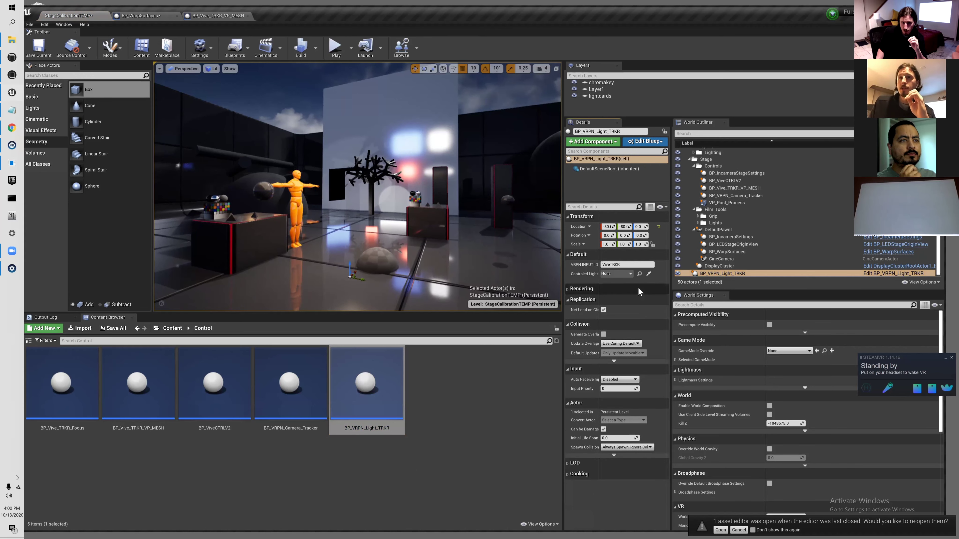
left_click(631, 276)
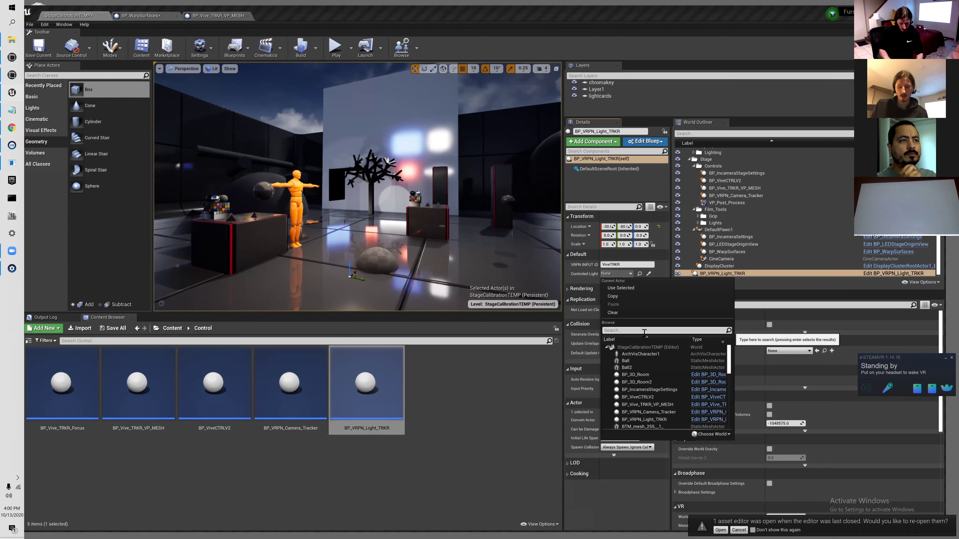
type("ft")
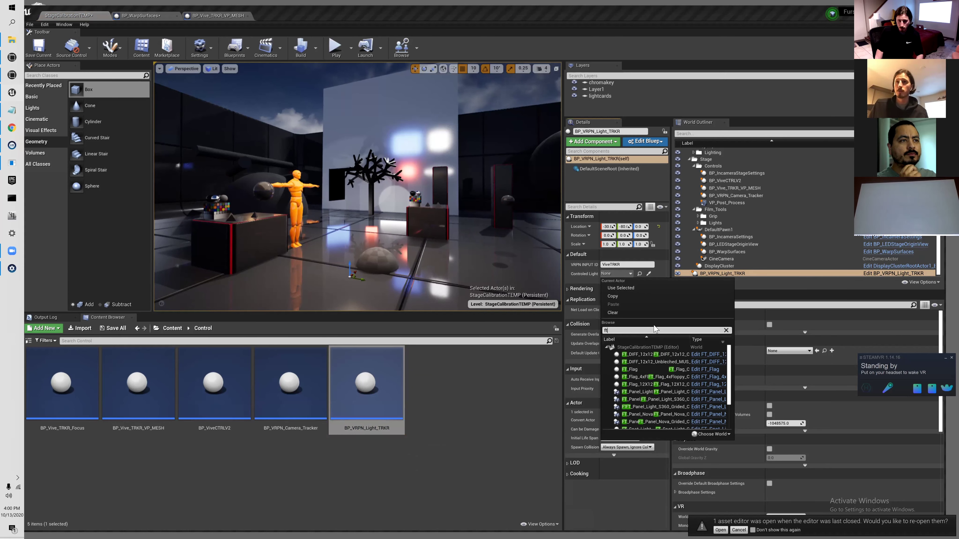
scroll(667, 402, "down", 2)
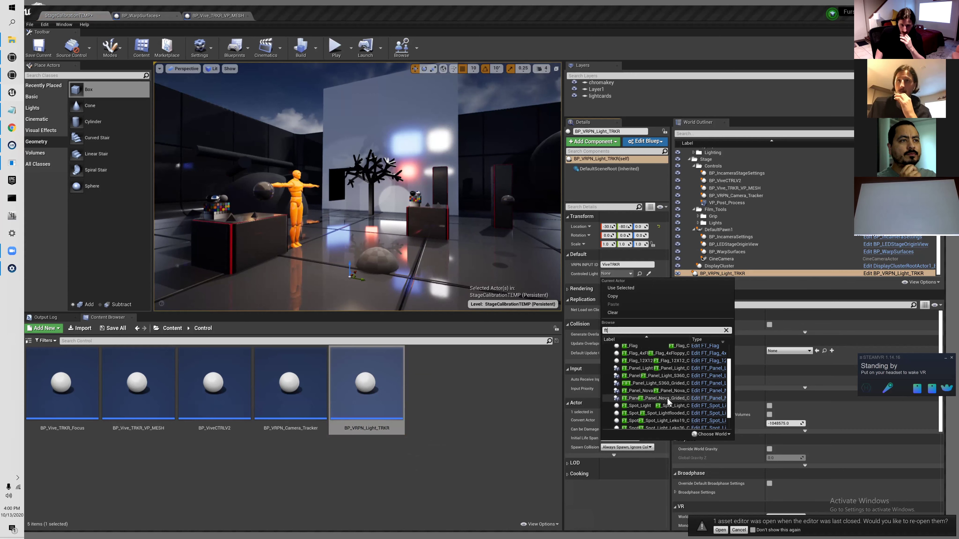
left_click(648, 391)
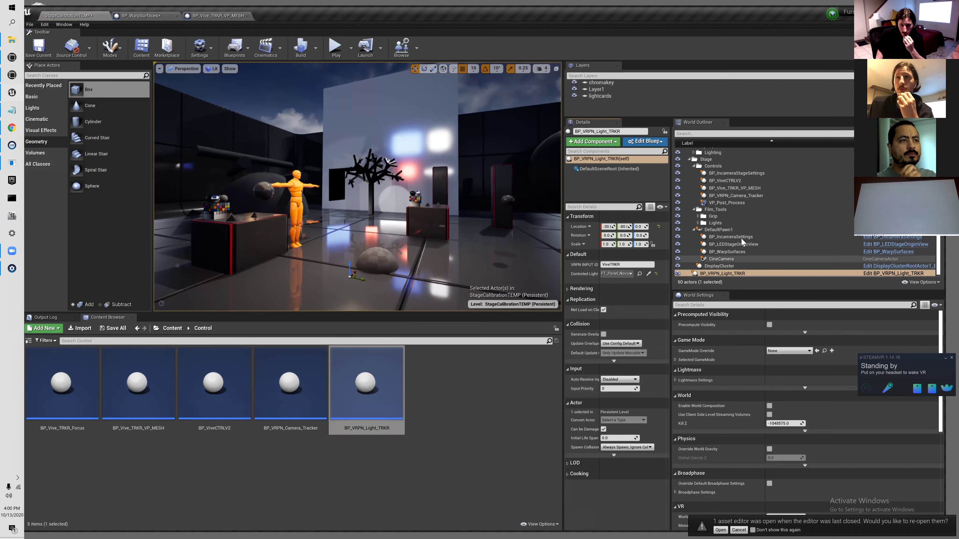
Step: Browse the actors available as Controlled Light for BP_VRPN_Light_TRKR, including the FT panel, spot and tube light fixtures
left_click(627, 274)
scroll(662, 414, "down", 10)
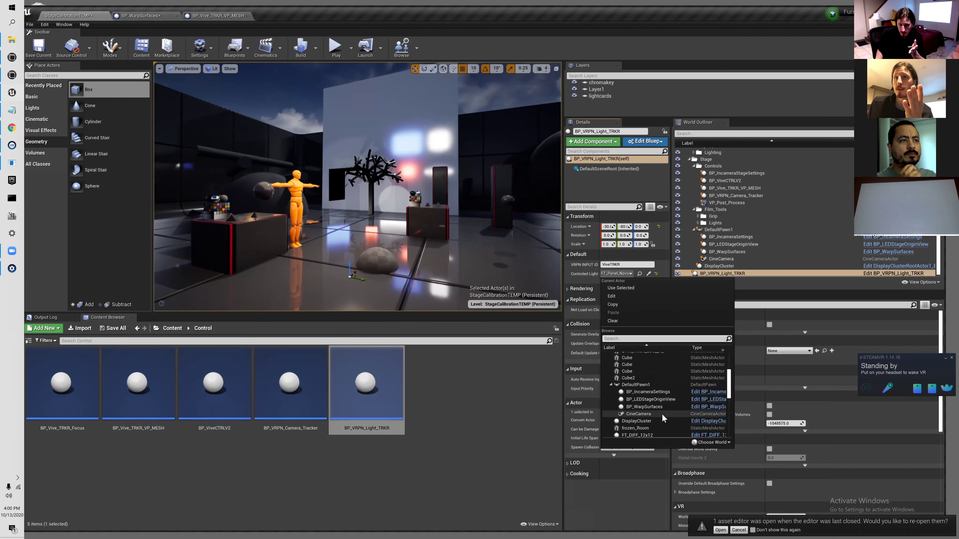
scroll(661, 413, "down", 3)
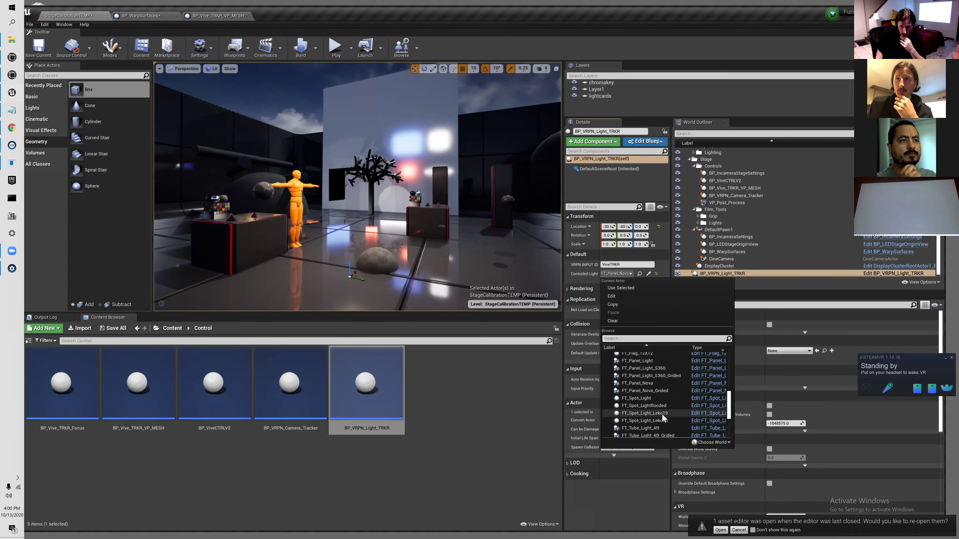
scroll(661, 414, "up", 6)
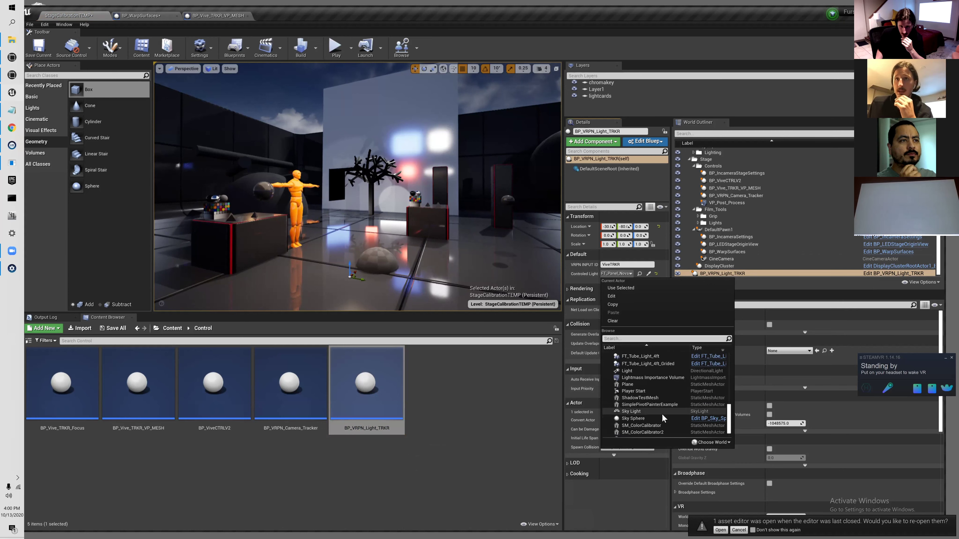
scroll(661, 414, "down", 2)
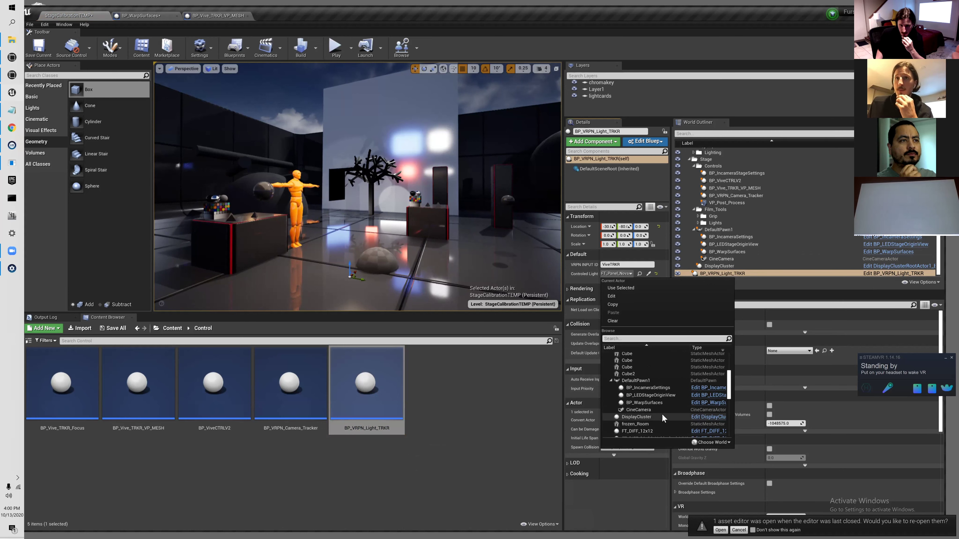
Step: Switch to nDisplay Launcher, run the Fursa_VP_ToolKit_V1 project with FURSA_VP_TOOLKIT_CONFIG.cfg, and return to the Unreal Editor level
left_click(38, 46)
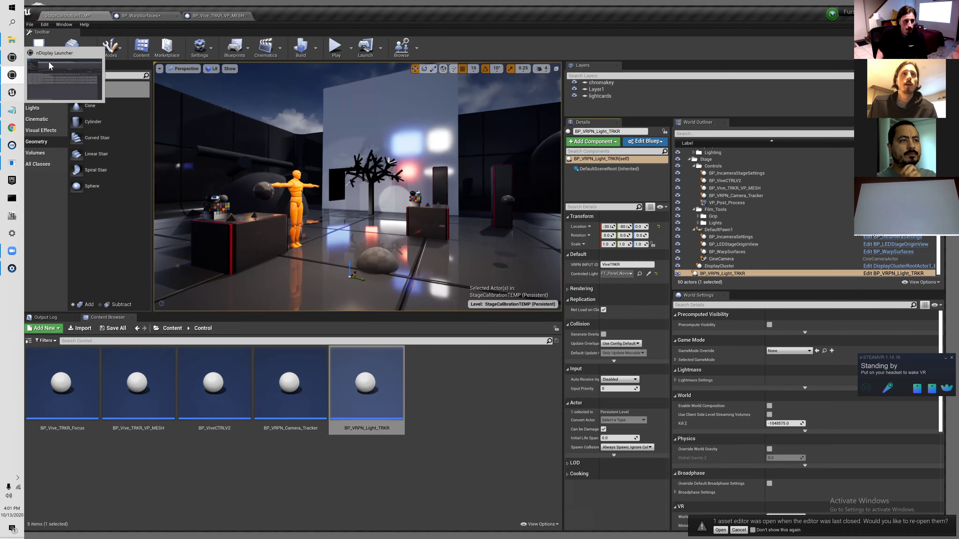
left_click(57, 76)
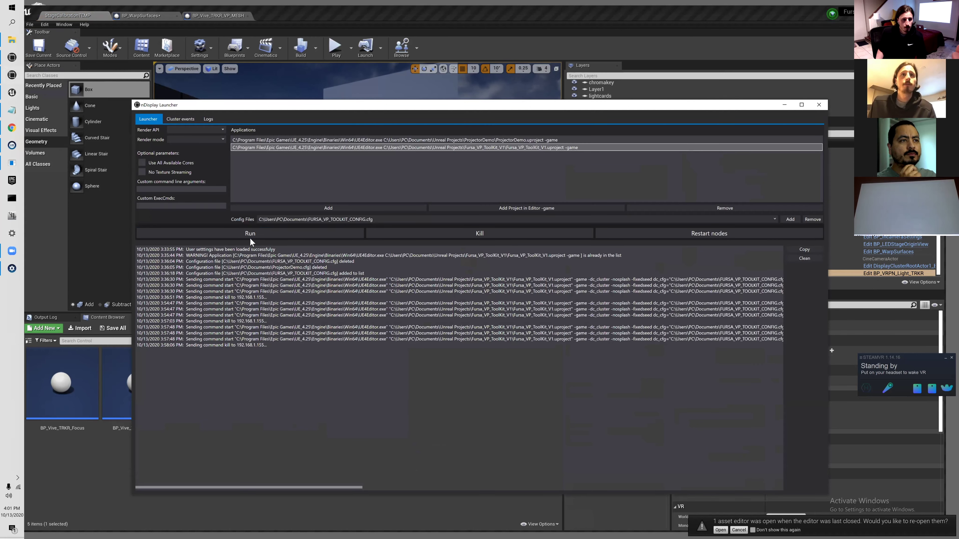
left_click(251, 235)
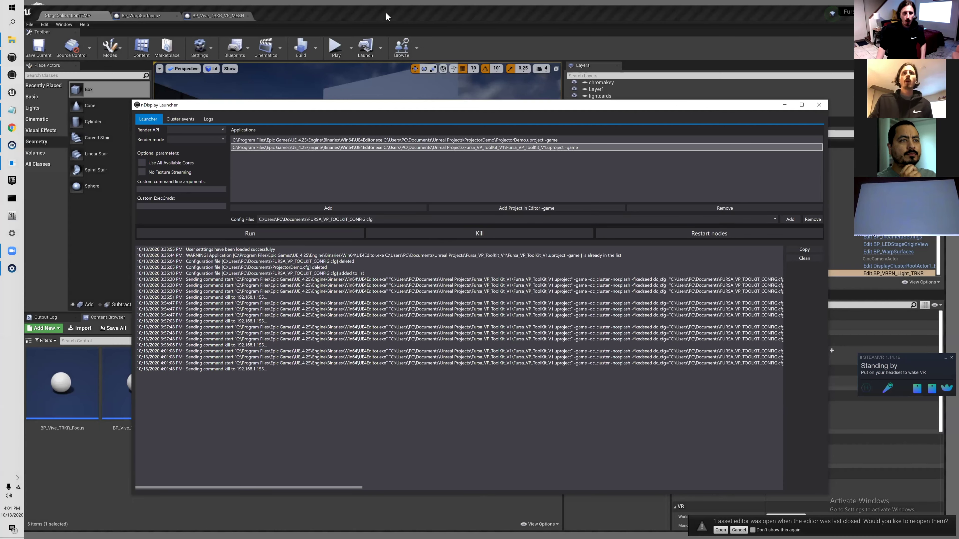
left_click(387, 16)
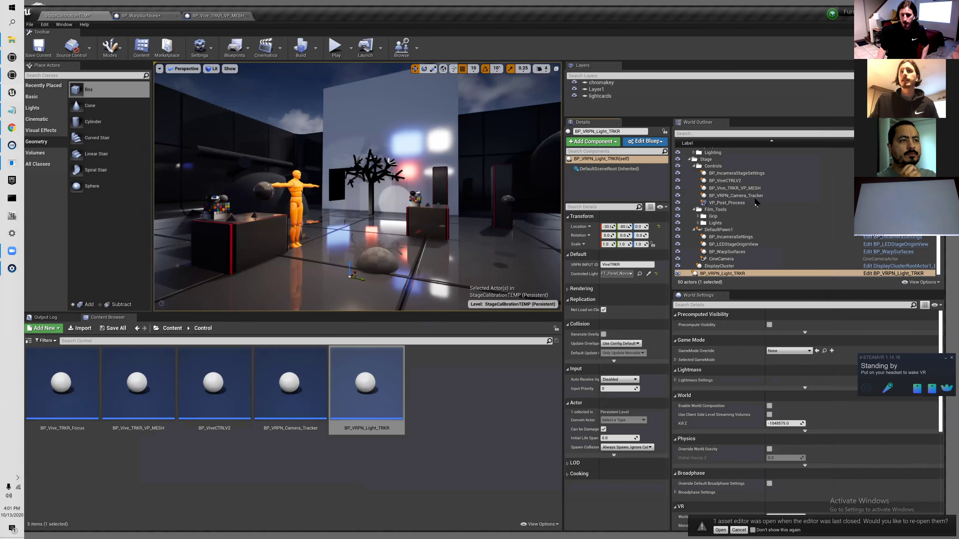
Step: Select DefaultPawn1 and enlarge the level viewport in width and height to give its camera preview more room
left_click(720, 229)
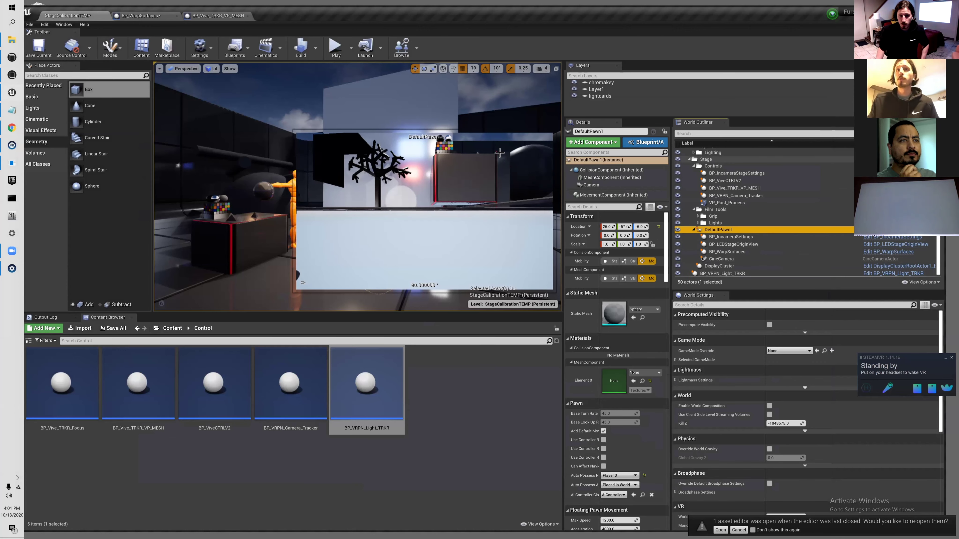
left_click_drag(488, 313, 488, 410)
left_click_drag(564, 184, 663, 184)
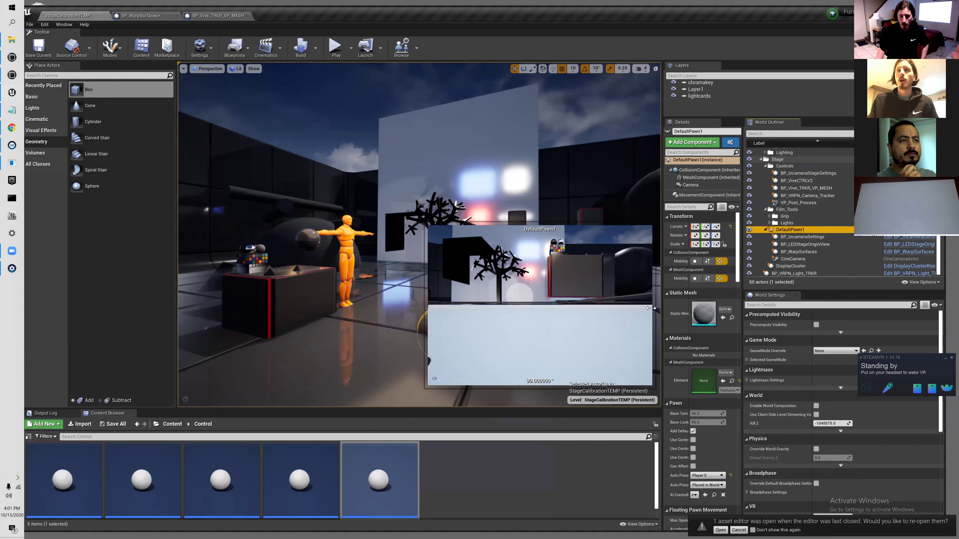
left_click_drag(630, 409, 629, 457)
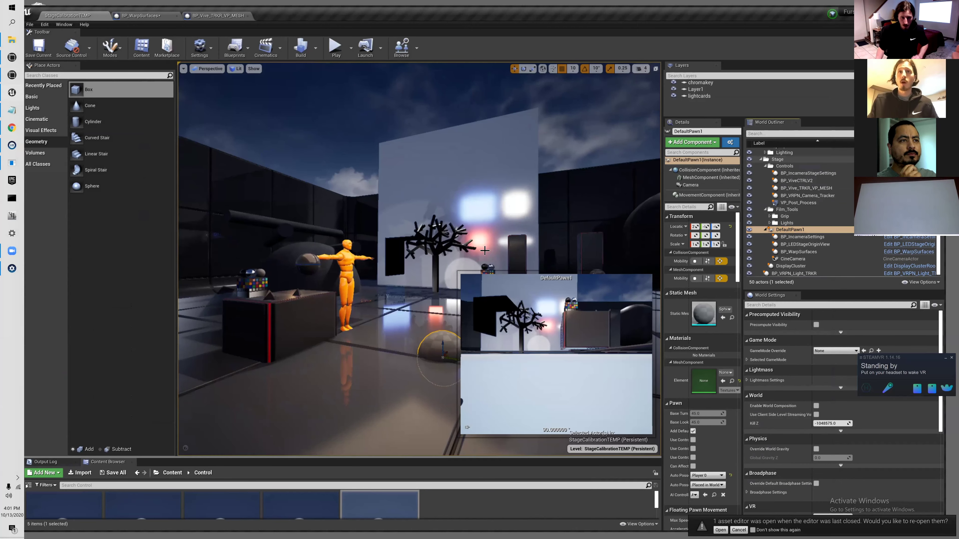
Step: Select the large backdrop plane and switch off Game View to show the light, camera and actor icons in the level
left_click(485, 251)
key("g")
key("g")
key("g")
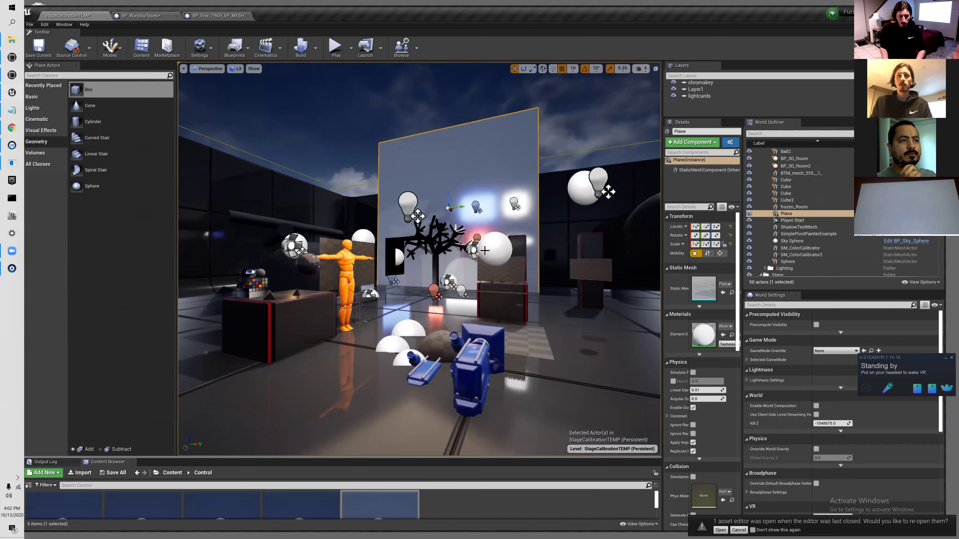
key("g")
key("g")
key("g")
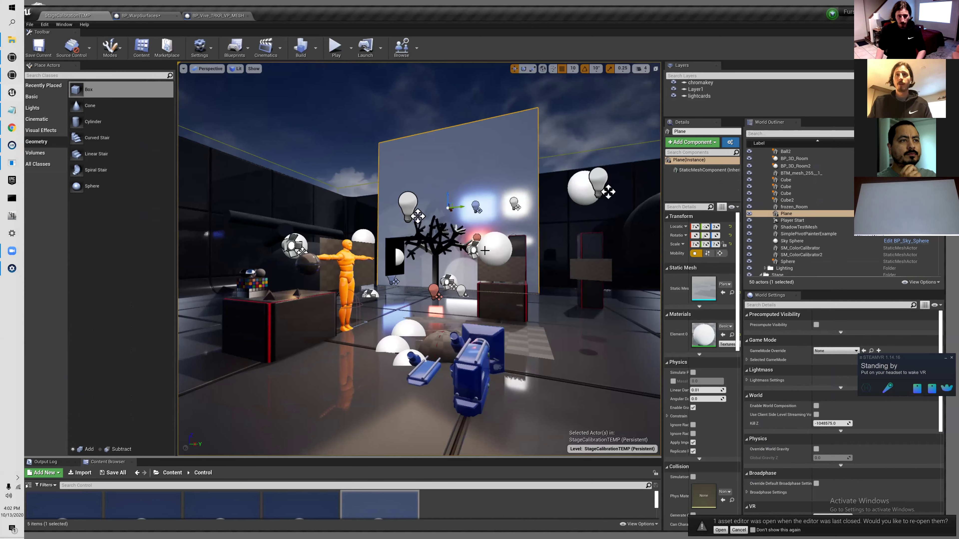
key("g")
key("g")
key("g")
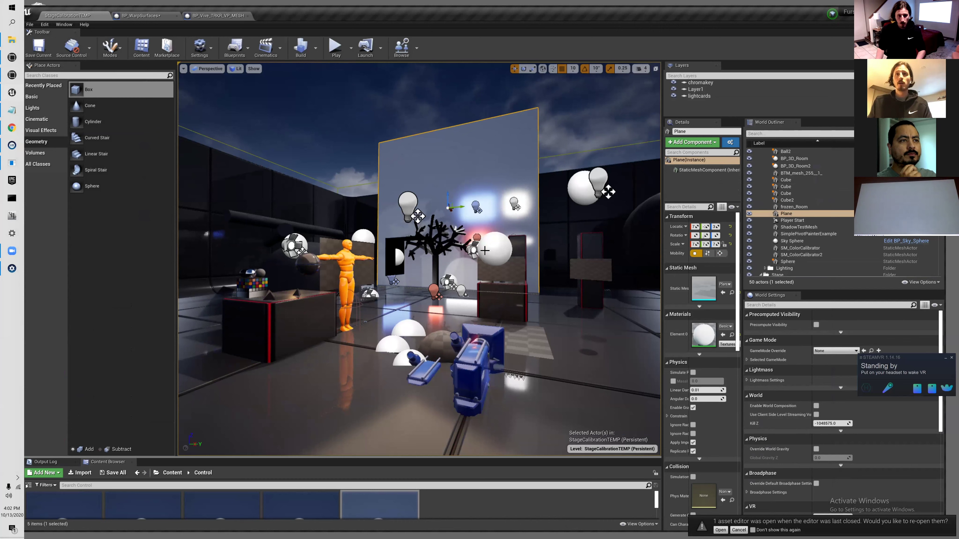
key("g")
key("g")
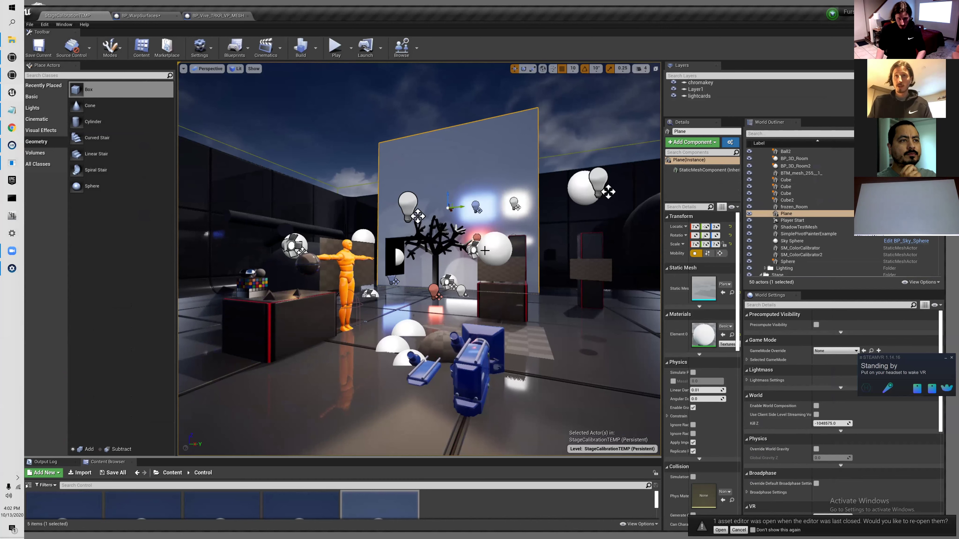
key("g")
key("g")
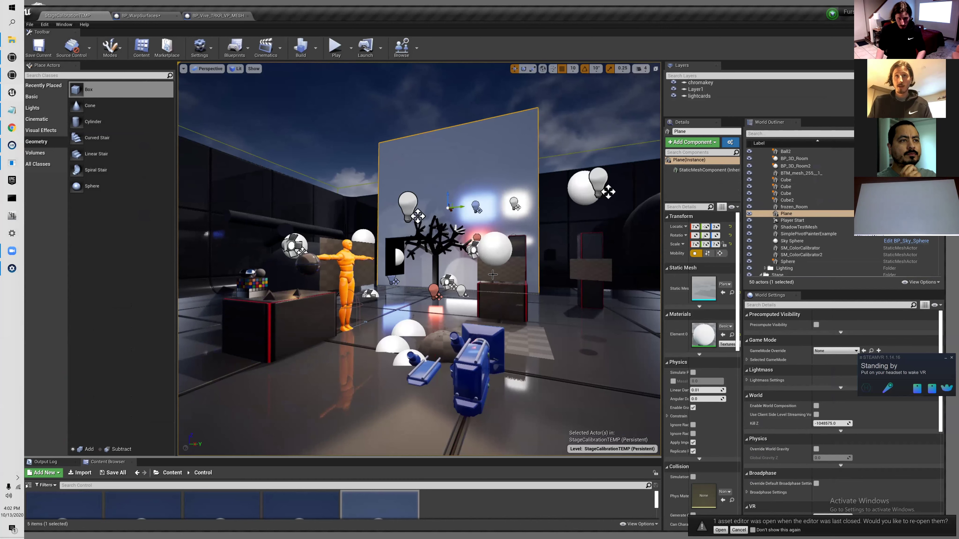
Step: Select DefaultPawn1, widen its details area, and move the pawn along X and Y to a Y location of -28
scroll(792, 252, "down", 3)
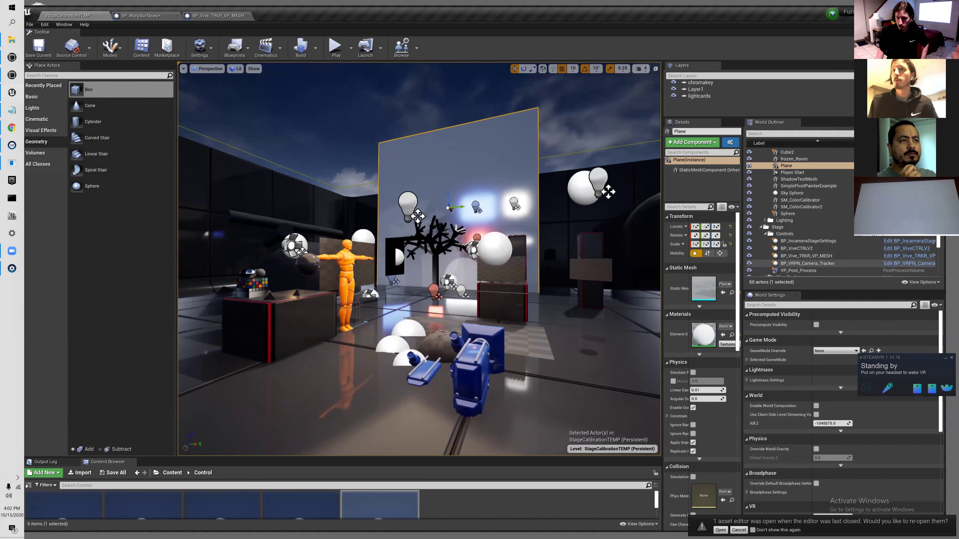
scroll(793, 250, "down", 3)
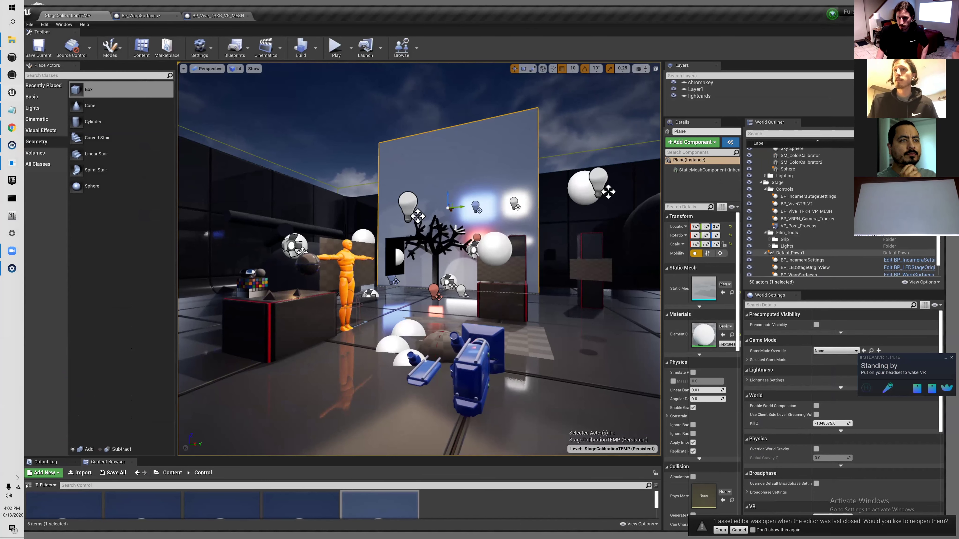
left_click(790, 253)
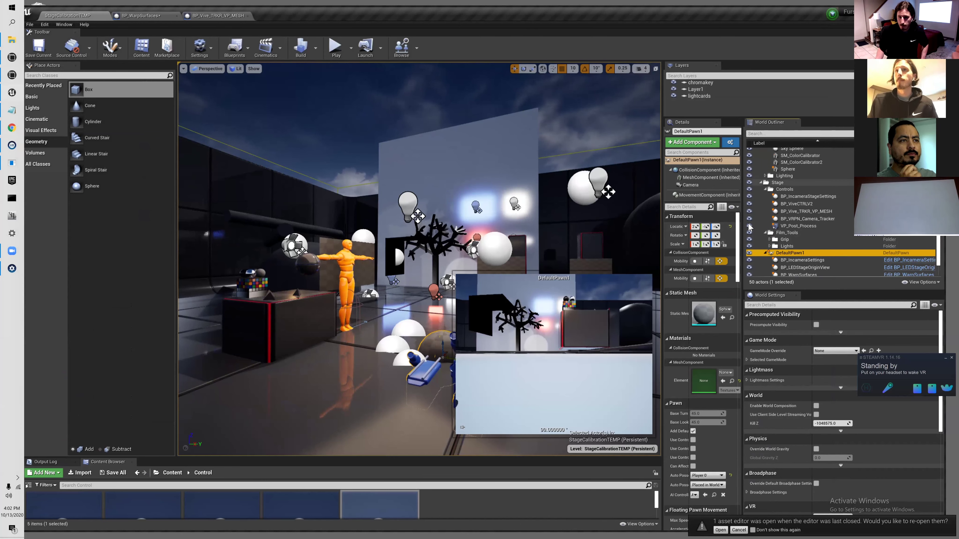
left_click_drag(742, 224, 808, 226)
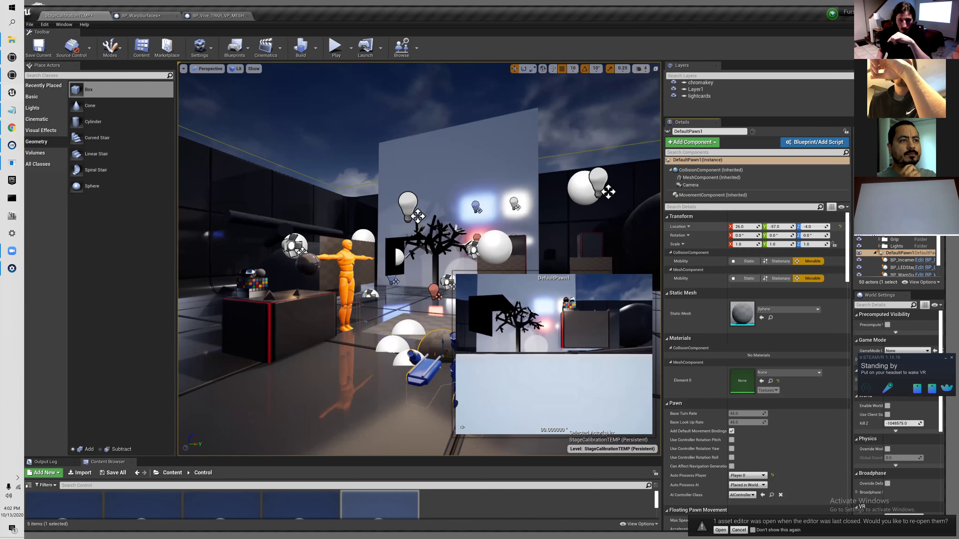
left_click_drag(778, 227, 743, 227)
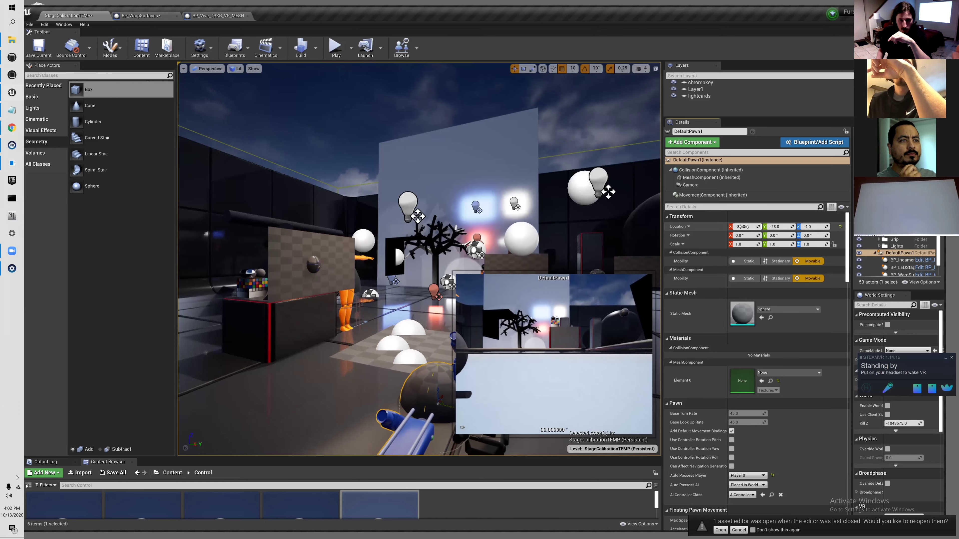
Step: Select the Ball mesh beside the checkered panels and reposition it along its Y and Z axes
right_click_drag(506, 231, 410, 289)
left_click(414, 282)
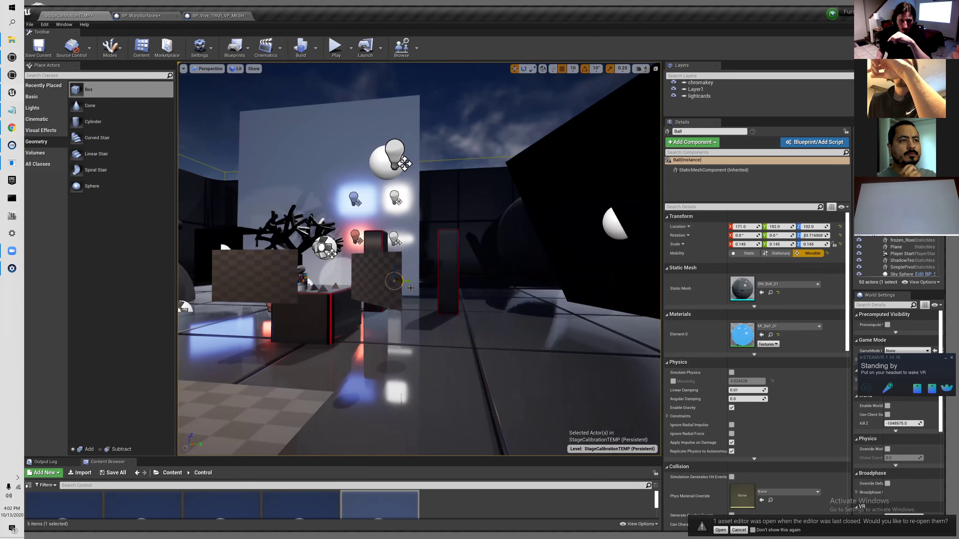
left_click_drag(398, 280, 388, 287)
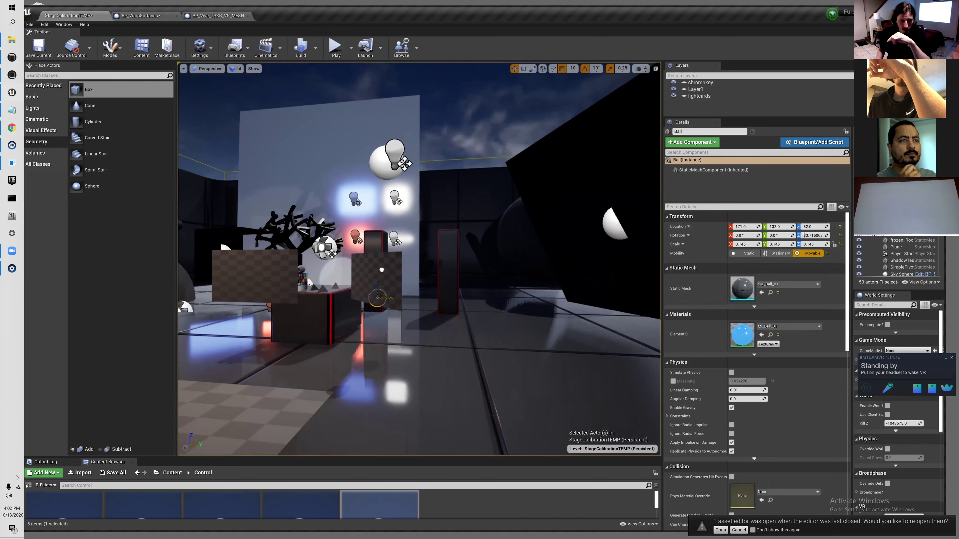
left_click_drag(379, 286, 378, 261)
Step: Examine the stage and the DefaultPawn1 camera rig from several angles, selecting the Cube2 block and the Ball2 sphere
left_click_drag(340, 311, 271, 312, "alt")
left_click(416, 339)
left_click_drag(415, 340, 264, 342, "alt")
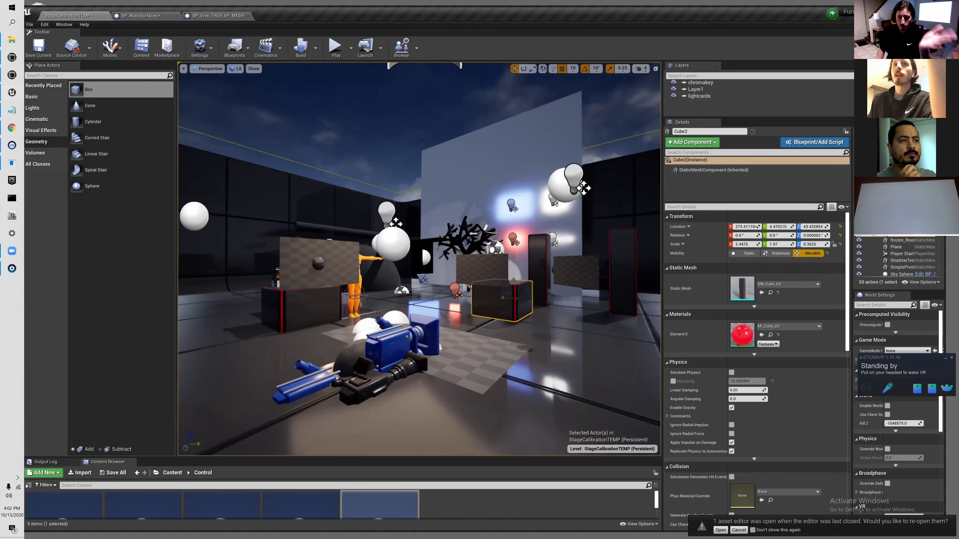
key("w")
right_click_drag(373, 324, 406, 292)
key("s")
key("s")
key("w")
key("s")
left_click(349, 298)
key("s")
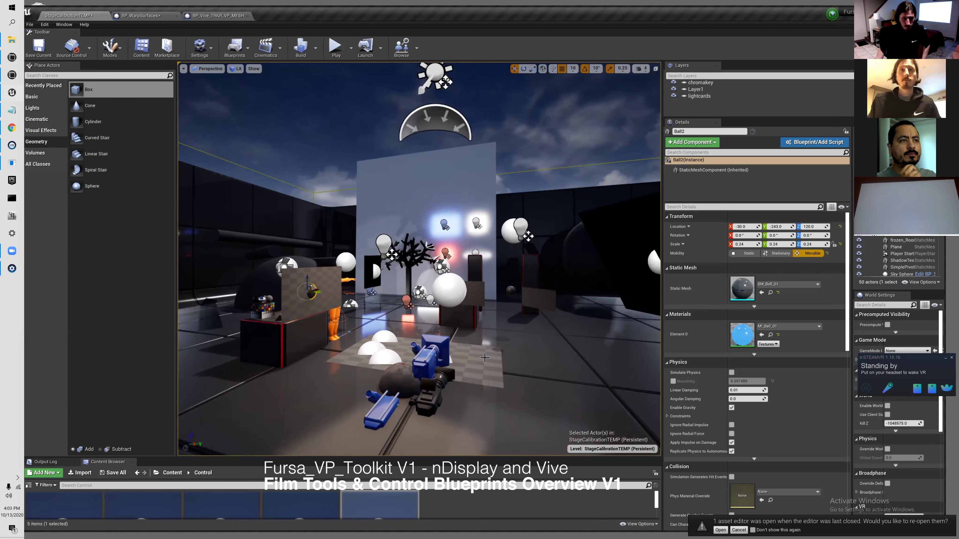
Step: Enlarge the asset browsing area to reveal the Control blueprints and pick the BP_VRPN_Light_TRKR asset
left_click_drag(464, 457, 464, 328)
left_click(390, 405)
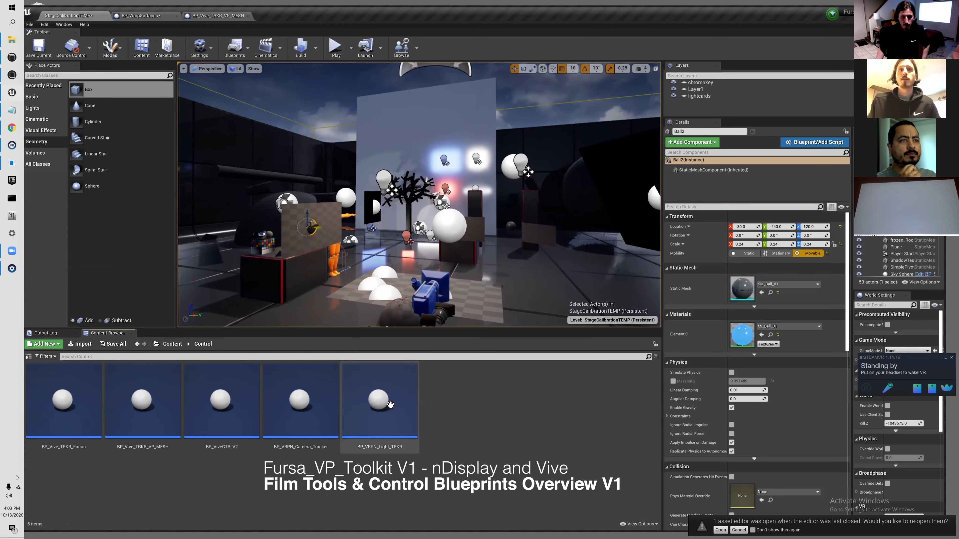